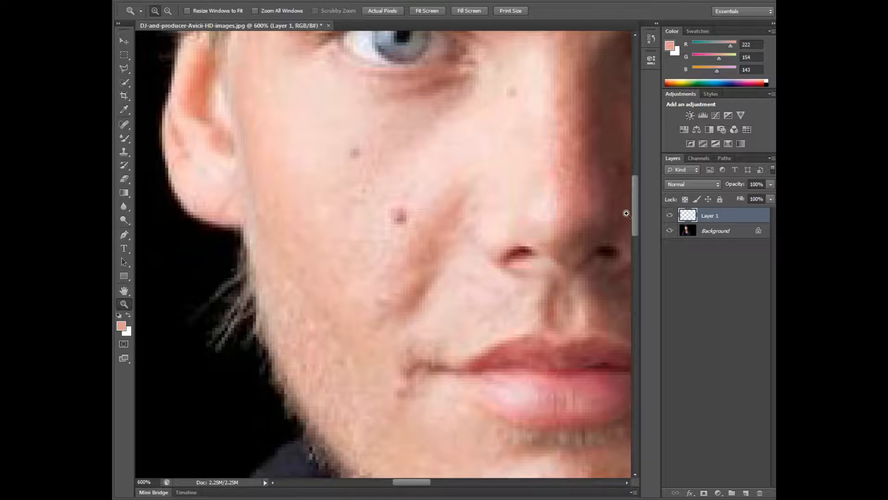
Step: Sample a light skin tone (RGB 247, 214, 207) from the lit cheek and paint around the mole with the Mixer Brush
{"action": "left_click_drag", "start_coordinate": [638, 219], "coordinate": [634, 212]}
{"action": "key", "text": "i"}
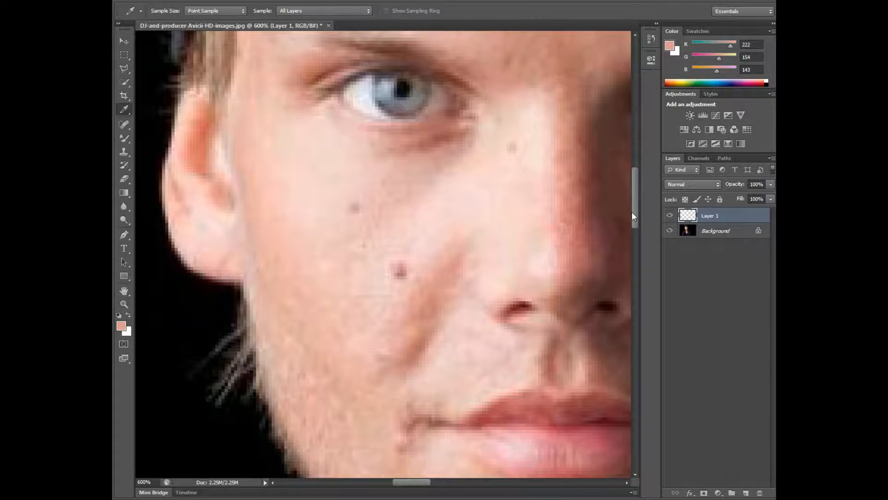
{"action": "left_click", "coordinate": [420, 226]}
{"action": "key", "text": "b"}
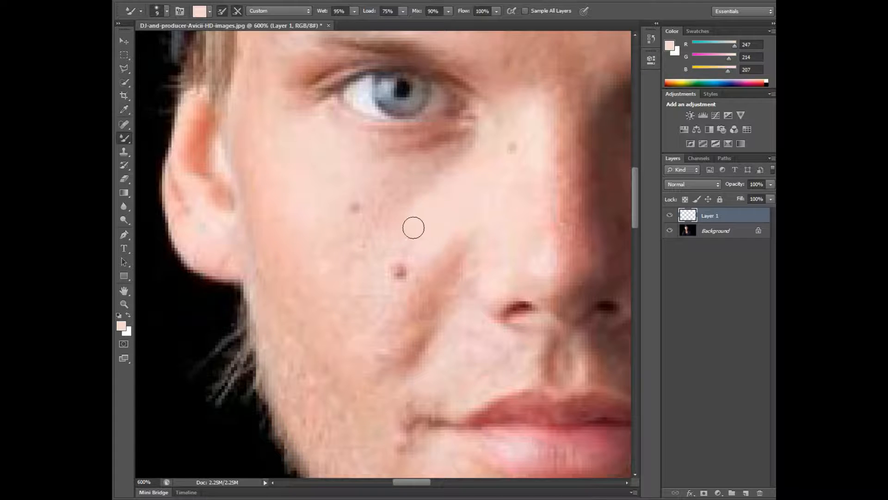
{"action": "mouse_move", "coordinate": [413, 227]}
{"action": "left_mouse_down"}
{"action": "mouse_move", "coordinate": [391, 243]}
{"action": "mouse_move", "coordinate": [403, 249]}
{"action": "mouse_move", "coordinate": [401, 228]}
{"action": "mouse_move", "coordinate": [370, 255]}
{"action": "mouse_move", "coordinate": [383, 279]}
{"action": "left_mouse_up"}
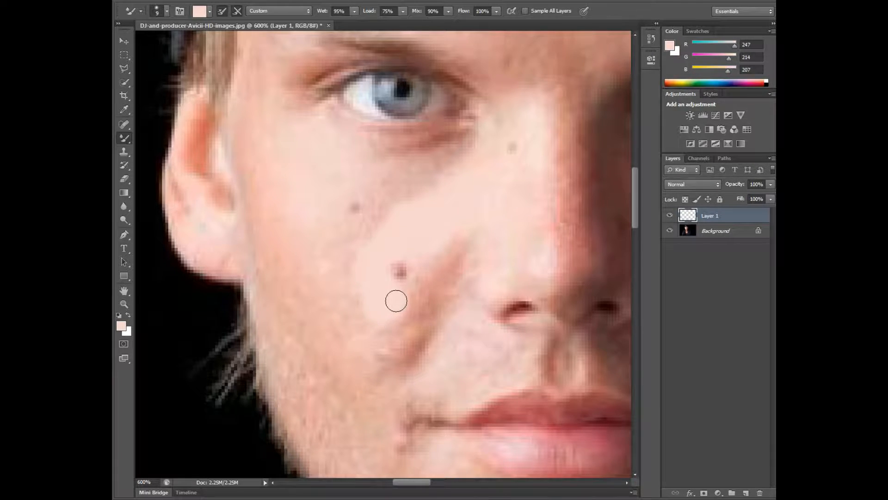
Step: Sample the large cheek mole's colour (RGB 206, 140, 144) and repaint the mole with the Mixer Brush
{"action": "key", "text": "i"}
{"action": "left_click", "coordinate": [402, 268]}
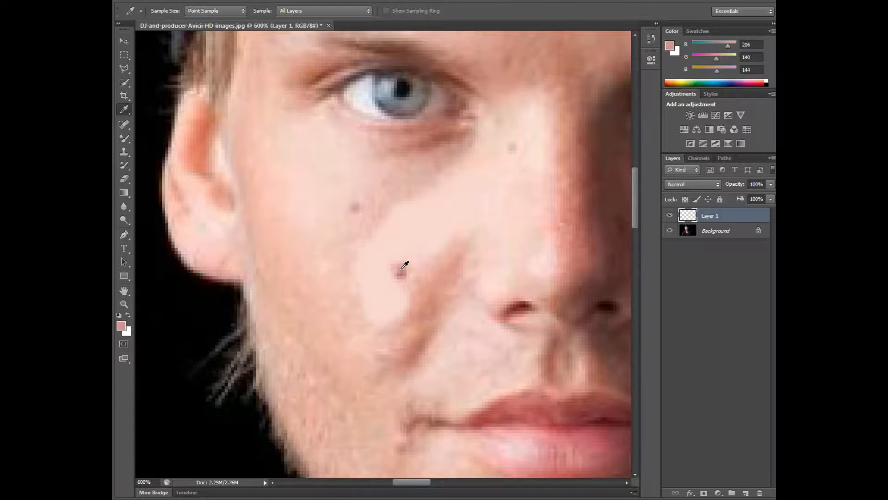
{"action": "key", "text": "b"}
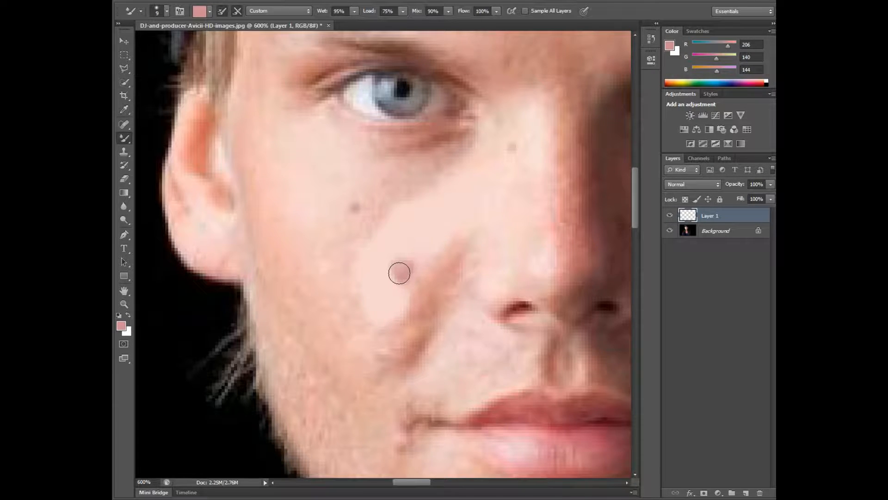
Step: Sample the pinker tone below the mole (RGB 230, 177, 168) and paint it beside the smile crease and across the lower cheek
{"action": "key", "text": "i"}
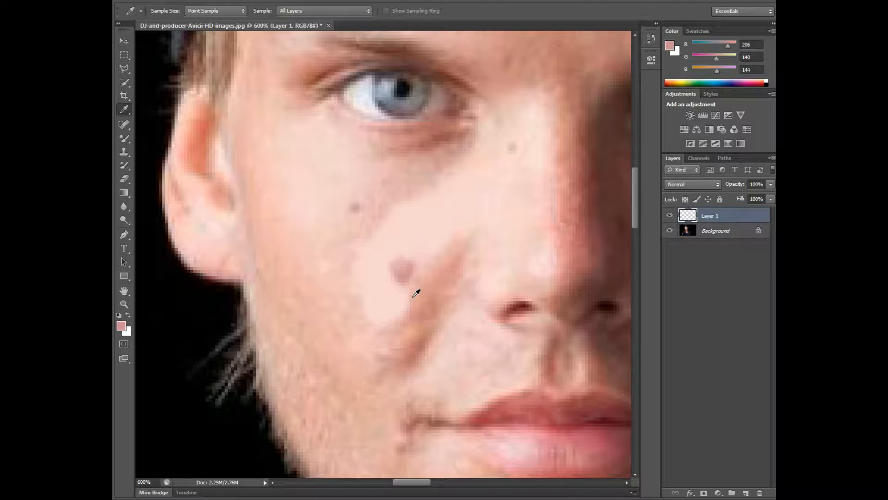
{"action": "key", "text": "b"}
{"action": "key", "text": "i"}
{"action": "left_click", "coordinate": [411, 297]}
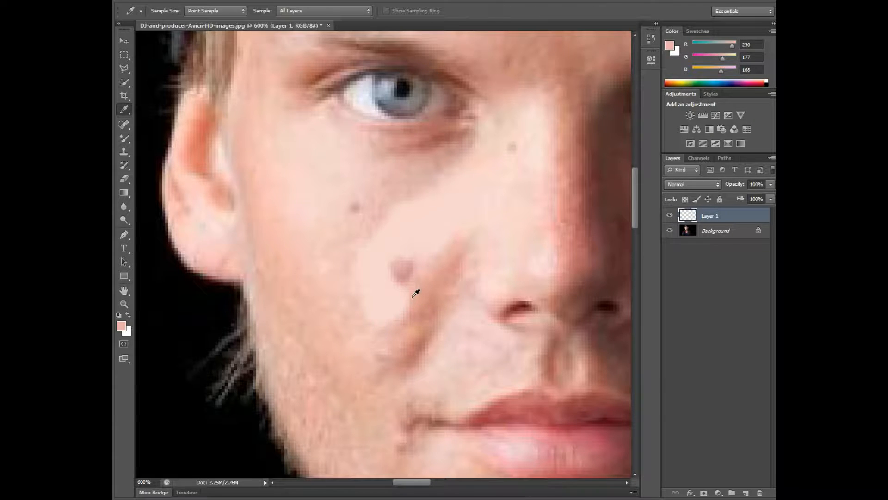
{"action": "key", "text": "b"}
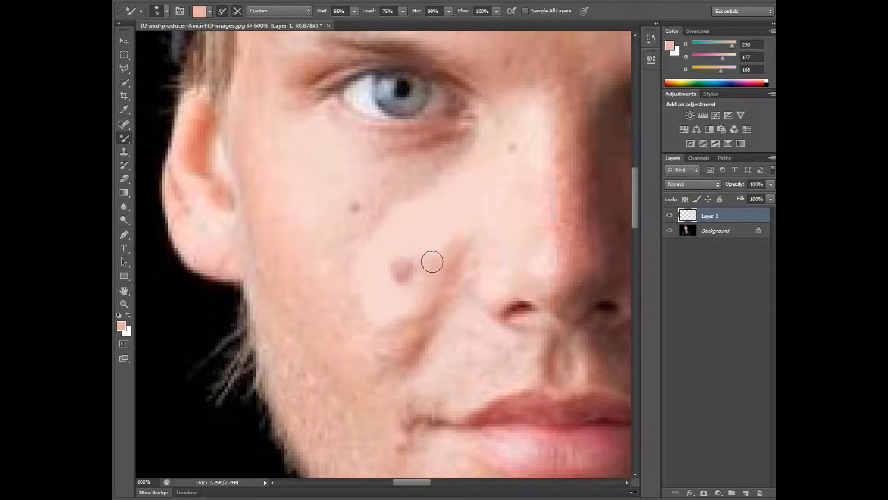
{"action": "mouse_move", "coordinate": [424, 267]}
{"action": "left_mouse_down"}
{"action": "mouse_move", "coordinate": [394, 305]}
{"action": "mouse_move", "coordinate": [357, 284]}
{"action": "mouse_move", "coordinate": [346, 332]}
{"action": "mouse_move", "coordinate": [330, 347]}
{"action": "left_mouse_up"}
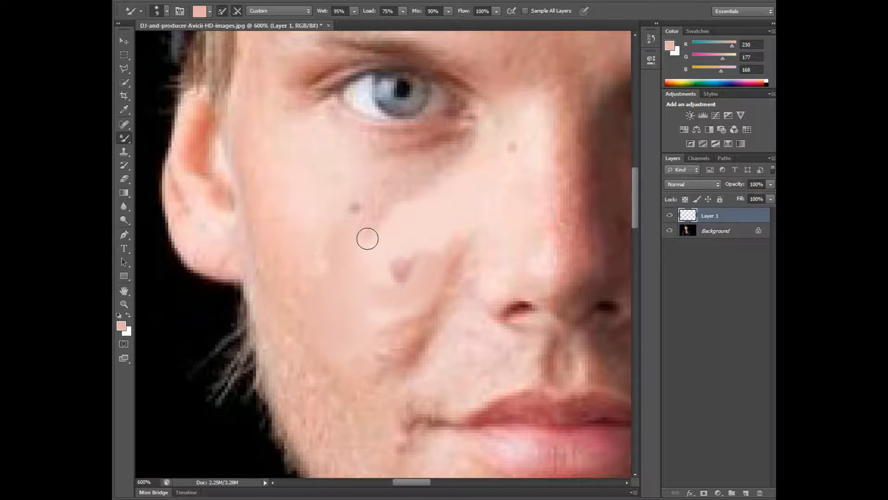
Step: Paint the upper cheek below the lit eye with skin tones sampled around the small mole
{"action": "key", "text": "i"}
{"action": "left_click", "coordinate": [374, 222]}
{"action": "key", "text": "b"}
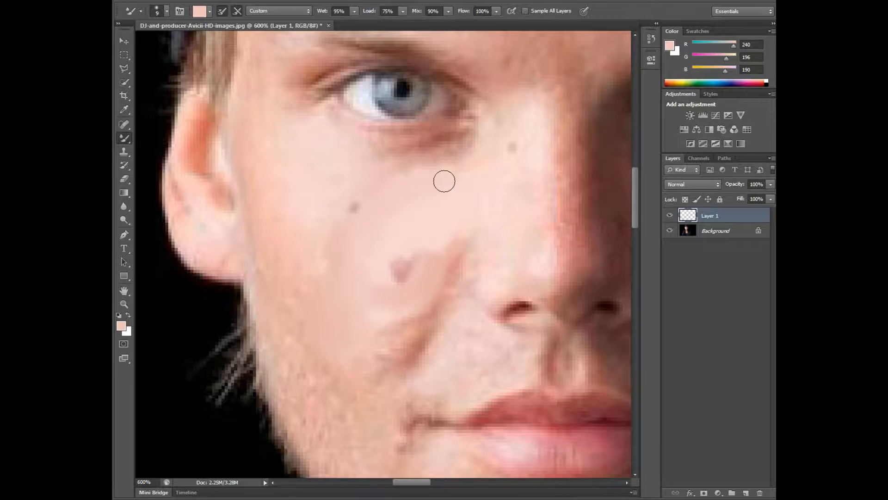
{"action": "left_click", "coordinate": [333, 204], "text": "alt"}
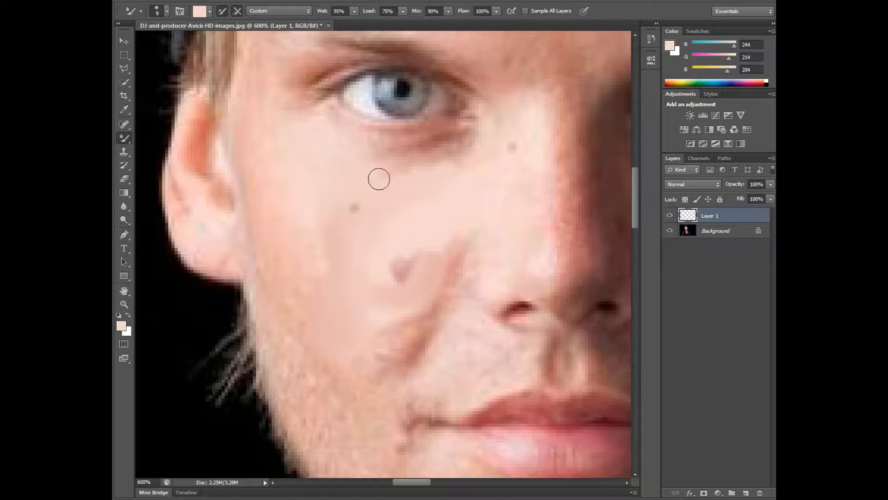
Step: Paint the outer cheek beside the lit ear with skin tones sampled nearby, blending it into the mid cheek
{"action": "left_click", "coordinate": [308, 233], "text": "alt"}
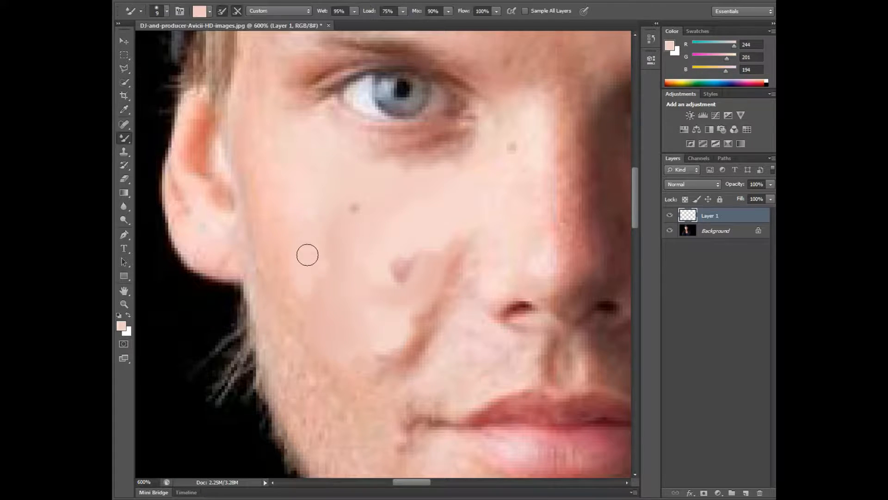
{"action": "left_click_drag", "start_coordinate": [307, 255], "coordinate": [298, 284]}
{"action": "left_click", "coordinate": [277, 264], "text": "alt"}
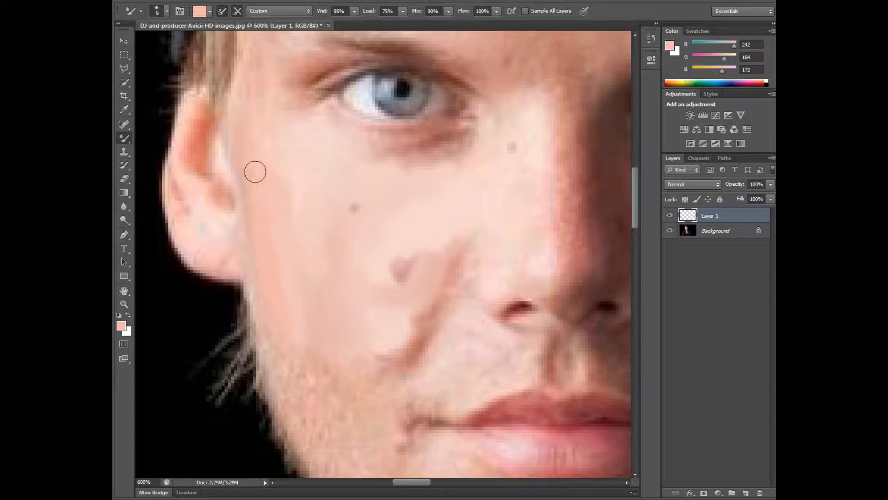
{"action": "left_click", "coordinate": [303, 182], "text": "alt"}
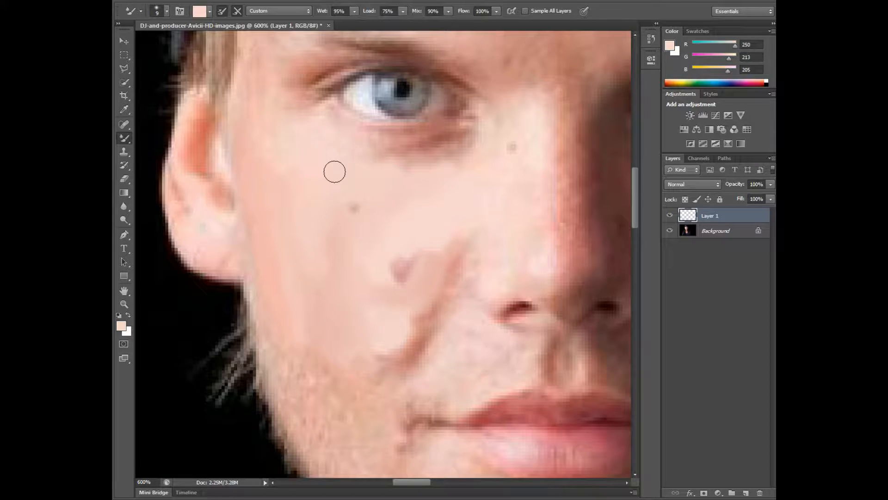
Step: Check the painted cheek with the Background layer hidden briefly, and paint over the smile crease with a darker sampled tone
{"action": "left_click", "coordinate": [669, 230]}
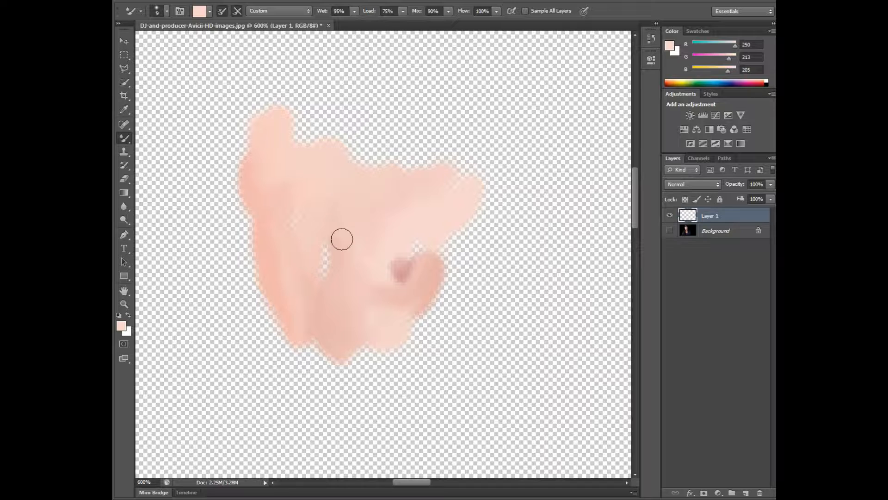
{"action": "left_click", "coordinate": [669, 230]}
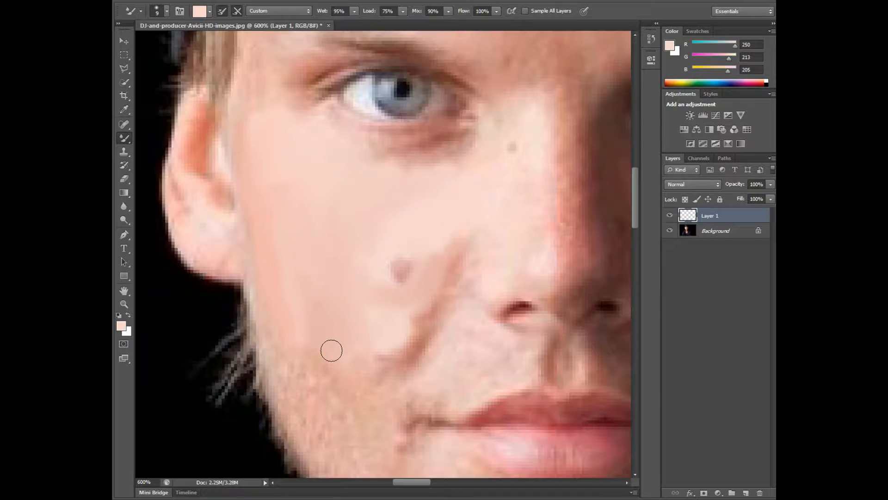
{"action": "left_click", "coordinate": [438, 312], "text": "alt"}
{"action": "mouse_move", "coordinate": [421, 325]}
{"action": "left_mouse_down"}
{"action": "mouse_move", "coordinate": [384, 351]}
{"action": "mouse_move", "coordinate": [439, 297]}
{"action": "mouse_move", "coordinate": [461, 260]}
{"action": "mouse_move", "coordinate": [433, 320]}
{"action": "mouse_move", "coordinate": [474, 251]}
{"action": "left_mouse_up"}
Step: Paint the temple between the hair and the lit eye up to the cap, and check coverage with the Background hidden briefly
{"action": "scroll", "coordinate": [391, 396], "scroll_direction": "up", "scroll_amount": 3}
{"action": "left_click", "coordinate": [250, 196], "text": "alt"}
{"action": "left_click_drag", "start_coordinate": [243, 192], "coordinate": [248, 173]}
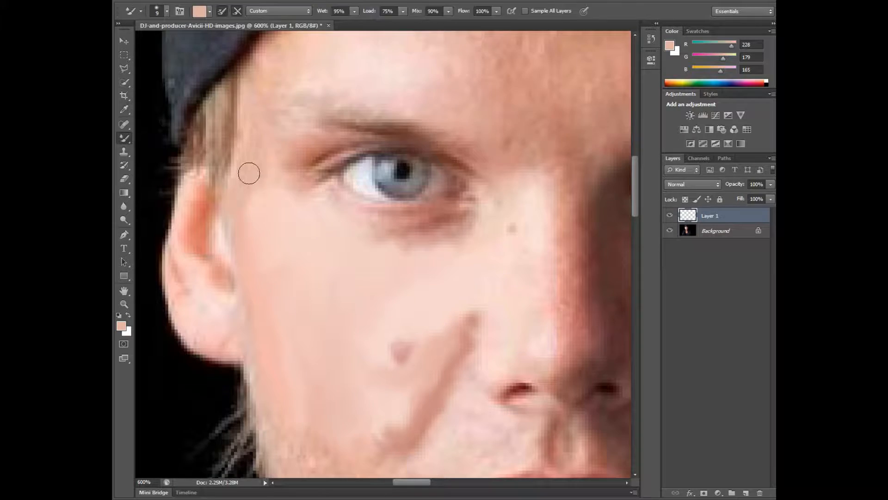
{"action": "left_click", "coordinate": [252, 138], "text": "alt"}
{"action": "left_click_drag", "start_coordinate": [248, 113], "coordinate": [264, 83]}
{"action": "left_click", "coordinate": [669, 231]}
{"action": "left_click", "coordinate": [669, 230]}
Step: Paint the lit forehead above the eyebrow with sampled light skin tones
{"action": "left_click", "coordinate": [448, 337], "text": "alt"}
{"action": "scroll", "coordinate": [449, 336], "scroll_direction": "up", "scroll_amount": 3}
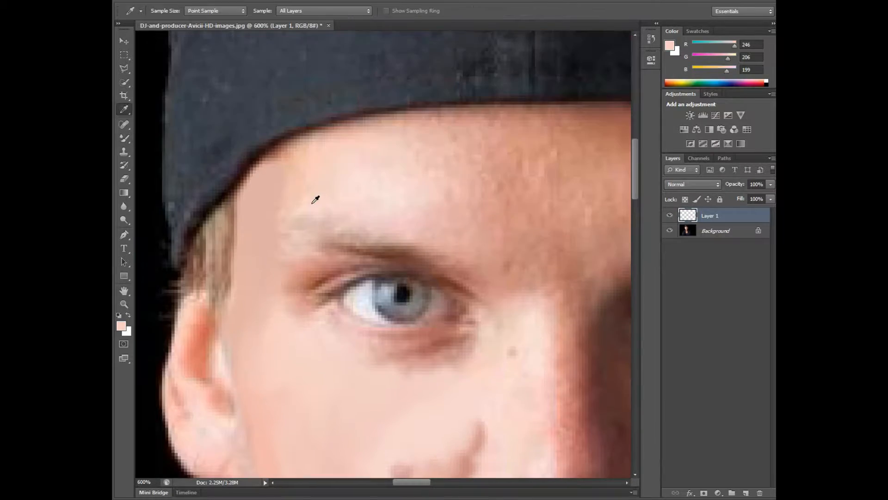
{"action": "left_click", "coordinate": [348, 143], "text": "alt"}
{"action": "left_click", "coordinate": [297, 179], "text": "alt"}
{"action": "mouse_move", "coordinate": [348, 143]}
{"action": "left_mouse_down"}
{"action": "mouse_move", "coordinate": [400, 160]}
{"action": "mouse_move", "coordinate": [437, 145]}
{"action": "mouse_move", "coordinate": [479, 222]}
{"action": "left_mouse_up"}
Step: Extend the painted forehead towards its centre and along the cap's edge with sampled skin tones
{"action": "left_click", "coordinate": [436, 145], "text": "alt"}
{"action": "left_click", "coordinate": [495, 186], "text": "alt"}
{"action": "left_click_drag", "start_coordinate": [479, 169], "coordinate": [532, 227]}
{"action": "left_click", "coordinate": [369, 135], "text": "alt"}
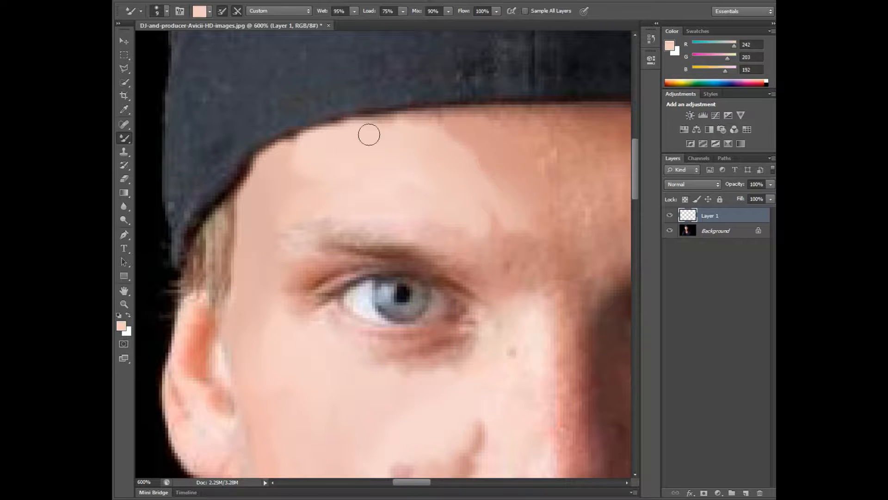
{"action": "left_click_drag", "start_coordinate": [368, 135], "coordinate": [463, 114]}
Step: Paint the centre of the forehead down to between the eyebrows, and check it with the Background layer hidden briefly
{"action": "scroll", "coordinate": [379, 176], "scroll_direction": "right", "scroll_amount": 4}
{"action": "left_click", "coordinate": [347, 162], "text": "alt"}
{"action": "left_click_drag", "start_coordinate": [296, 116], "coordinate": [333, 249]}
{"action": "left_click", "coordinate": [240, 222], "text": "alt"}
{"action": "left_click_drag", "start_coordinate": [222, 225], "coordinate": [305, 285]}
{"action": "left_click", "coordinate": [669, 230]}
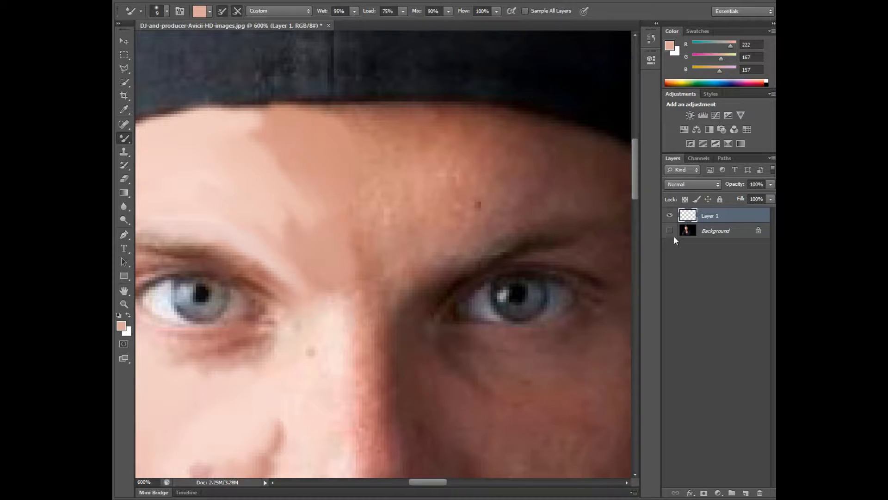
{"action": "left_click", "coordinate": [669, 230]}
Step: Paint the forehead under the cap towards the shaded side, and sample a darker brown (RGB 123, 70, 64)
{"action": "left_click", "coordinate": [367, 211], "text": "alt"}
{"action": "mouse_move", "coordinate": [366, 153]}
{"action": "left_mouse_down"}
{"action": "mouse_move", "coordinate": [311, 111]}
{"action": "mouse_move", "coordinate": [433, 145]}
{"action": "mouse_move", "coordinate": [456, 116]}
{"action": "left_mouse_up"}
{"action": "left_click", "coordinate": [483, 153], "text": "alt"}
{"action": "mouse_move", "coordinate": [483, 152]}
{"action": "left_mouse_down"}
{"action": "mouse_move", "coordinate": [472, 137]}
{"action": "mouse_move", "coordinate": [513, 134]}
{"action": "mouse_move", "coordinate": [485, 190]}
{"action": "mouse_move", "coordinate": [534, 108]}
{"action": "mouse_move", "coordinate": [504, 144]}
{"action": "left_mouse_up"}
{"action": "left_click", "coordinate": [539, 151], "text": "alt"}
{"action": "key", "text": "e"}
{"action": "key", "text": "b"}
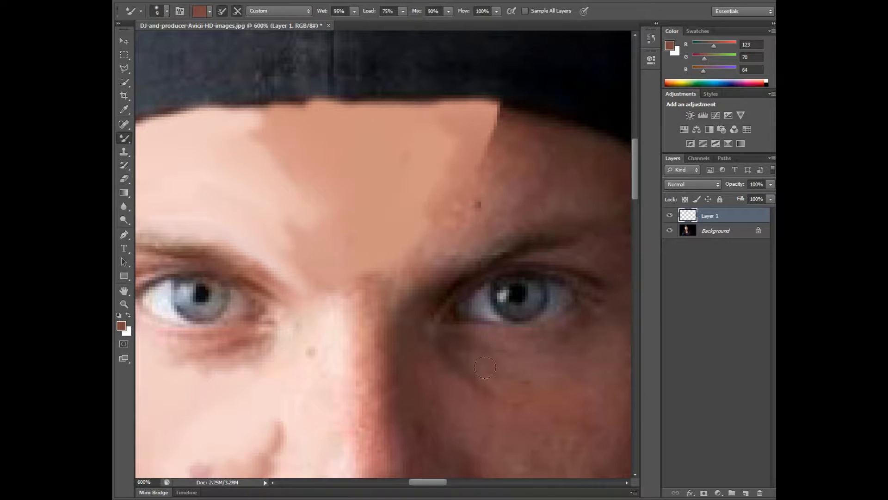
Step: Paint the shaded side of the forehead above the eyebrow with dark and mid brown sampled tones
{"action": "scroll", "coordinate": [502, 148], "scroll_direction": "right", "scroll_amount": 4}
{"action": "left_click", "coordinate": [412, 153], "text": "alt"}
{"action": "mouse_move", "coordinate": [322, 152]}
{"action": "left_mouse_down"}
{"action": "mouse_move", "coordinate": [409, 130]}
{"action": "mouse_move", "coordinate": [481, 196]}
{"action": "left_mouse_up"}
{"action": "left_click", "coordinate": [438, 186], "text": "alt"}
{"action": "mouse_move", "coordinate": [384, 154]}
{"action": "left_mouse_down"}
{"action": "mouse_move", "coordinate": [334, 188]}
{"action": "mouse_move", "coordinate": [409, 205]}
{"action": "left_mouse_up"}
{"action": "left_click", "coordinate": [307, 178], "text": "alt"}
{"action": "mouse_move", "coordinate": [340, 203]}
{"action": "left_mouse_down"}
{"action": "mouse_move", "coordinate": [313, 190]}
{"action": "mouse_move", "coordinate": [281, 232]}
{"action": "mouse_move", "coordinate": [324, 157]}
{"action": "left_mouse_up"}
{"action": "scroll", "coordinate": [633, 298], "scroll_direction": "left", "scroll_amount": 4}
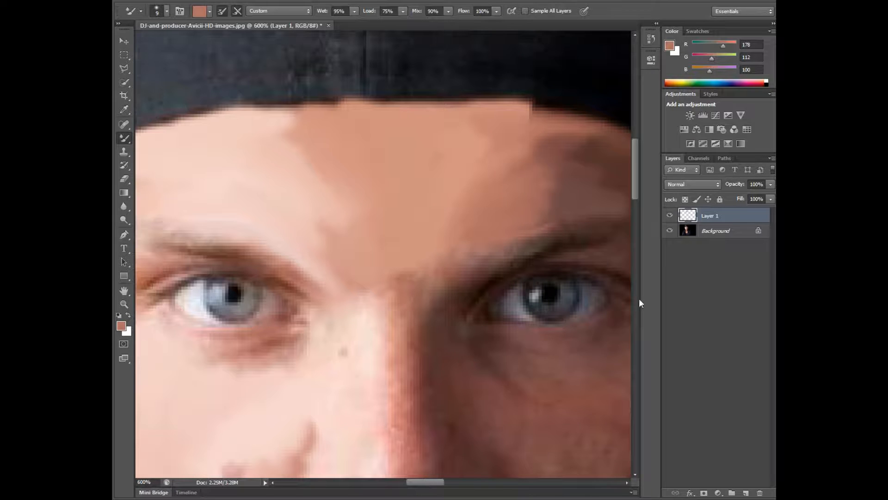
Step: Reduce the brush size and paint the skin at the inner end of the shaded eyebrow
{"action": "key", "text": "["}
{"action": "key", "text": "["}
{"action": "key", "text": "["}
{"action": "key", "text": "["}
{"action": "left_click_drag", "start_coordinate": [465, 247], "coordinate": [422, 305]}
{"action": "left_click", "coordinate": [419, 289], "text": "alt"}
Step: Paint the outer edge of the shaded cheek from beside the ear down towards the jaw with sampled dark brown
{"action": "scroll", "coordinate": [429, 461], "scroll_direction": "down", "scroll_amount": 5}
{"action": "scroll", "coordinate": [429, 461], "scroll_direction": "right", "scroll_amount": 6}
{"action": "left_click", "coordinate": [303, 282], "text": "alt"}
{"action": "mouse_move", "coordinate": [315, 204]}
{"action": "left_mouse_down"}
{"action": "mouse_move", "coordinate": [308, 293]}
{"action": "mouse_move", "coordinate": [243, 361]}
{"action": "left_mouse_up"}
{"action": "left_click_drag", "start_coordinate": [379, 111], "coordinate": [372, 208]}
{"action": "left_click", "coordinate": [356, 259], "text": "alt"}
{"action": "left_click_drag", "start_coordinate": [388, 157], "coordinate": [364, 255]}
Step: Paint the shaded jaw with dark brown (RGB 60, 35, 28), filling the gaps seen while the Background layer is hidden
{"action": "scroll", "coordinate": [234, 242], "scroll_direction": "down", "scroll_amount": 3}
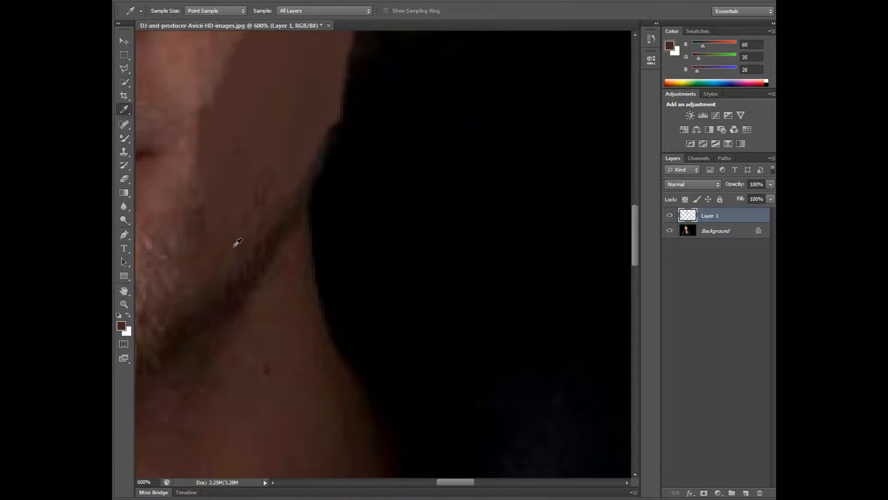
{"action": "left_click", "coordinate": [234, 242], "text": "alt"}
{"action": "left_click", "coordinate": [669, 230]}
{"action": "left_click_drag", "start_coordinate": [290, 246], "coordinate": [282, 306]}
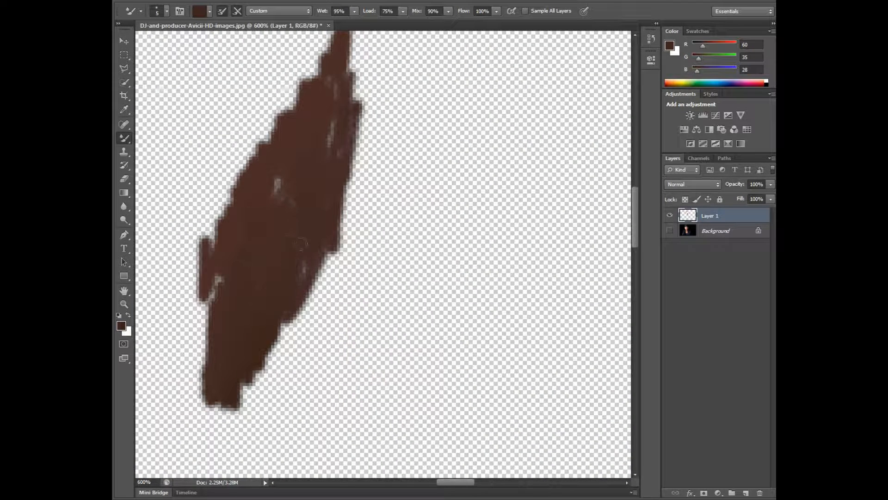
{"action": "left_click", "coordinate": [670, 230]}
{"action": "left_click_drag", "start_coordinate": [333, 120], "coordinate": [273, 319]}
Step: Zoom to 700% and paint the middle of the shaded cheek with sampled reddish brown using the Mixer Brush
{"action": "left_click", "coordinate": [123, 304]}
{"action": "left_click", "coordinate": [168, 11]}
{"action": "left_click", "coordinate": [365, 231]}
{"action": "left_click", "coordinate": [156, 11]}
{"action": "left_click", "coordinate": [372, 220]}
{"action": "left_click", "coordinate": [124, 138]}
{"action": "left_click", "coordinate": [324, 134], "text": "alt"}
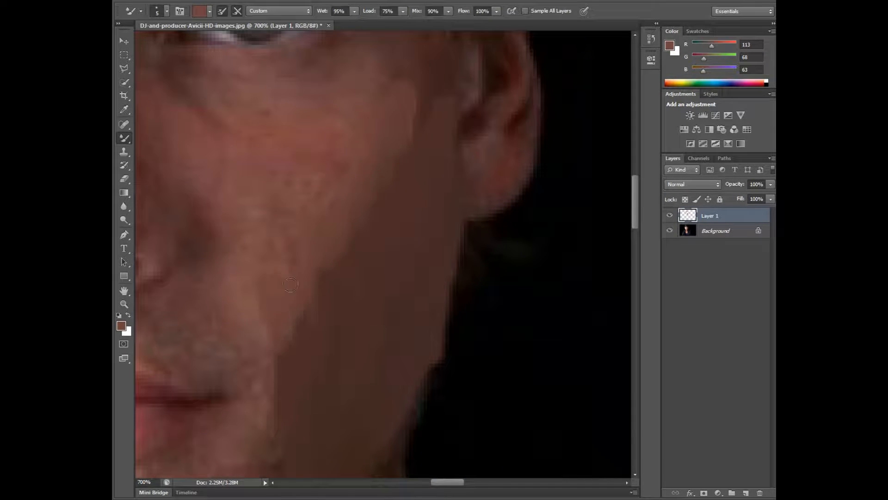
{"action": "left_click", "coordinate": [342, 134], "text": "alt"}
{"action": "left_click_drag", "start_coordinate": [343, 167], "coordinate": [324, 296]}
Step: Paint the upper part of the shaded cheek between the eye and the ear with sampled reddish brown
{"action": "left_click_drag", "start_coordinate": [393, 65], "coordinate": [417, 129]}
{"action": "left_click_drag", "start_coordinate": [416, 92], "coordinate": [451, 69]}
{"action": "left_click", "coordinate": [343, 84], "text": "alt"}
{"action": "left_click_drag", "start_coordinate": [345, 88], "coordinate": [384, 58]}
Step: Sample RGB 126, 70, 71 from the shaded cheek and paint the inner cheek down towards the mouth
{"action": "left_click_drag", "start_coordinate": [635, 204], "coordinate": [635, 185]}
{"action": "left_click", "coordinate": [291, 294], "text": "alt"}
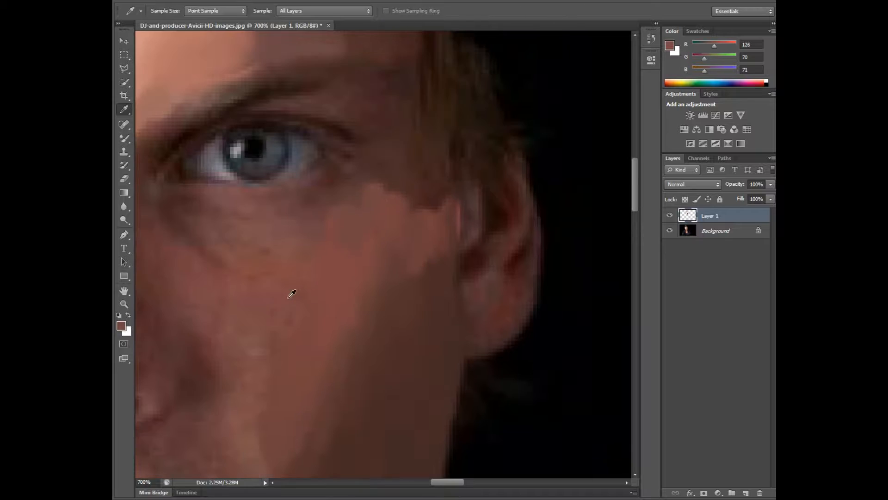
{"action": "left_click_drag", "start_coordinate": [287, 305], "coordinate": [264, 407]}
{"action": "left_click_drag", "start_coordinate": [634, 200], "coordinate": [631, 229]}
{"action": "left_click_drag", "start_coordinate": [278, 290], "coordinate": [273, 394]}
Step: Paint the skin at the shaded temple and below the shaded eye with sampled reddish-brown tones
{"action": "left_click_drag", "start_coordinate": [635, 237], "coordinate": [638, 208]}
{"action": "left_click", "coordinate": [412, 185], "text": "alt"}
{"action": "left_click_drag", "start_coordinate": [418, 196], "coordinate": [439, 215]}
{"action": "left_click_drag", "start_coordinate": [377, 173], "coordinate": [397, 125]}
{"action": "left_click", "coordinate": [261, 264], "text": "alt"}
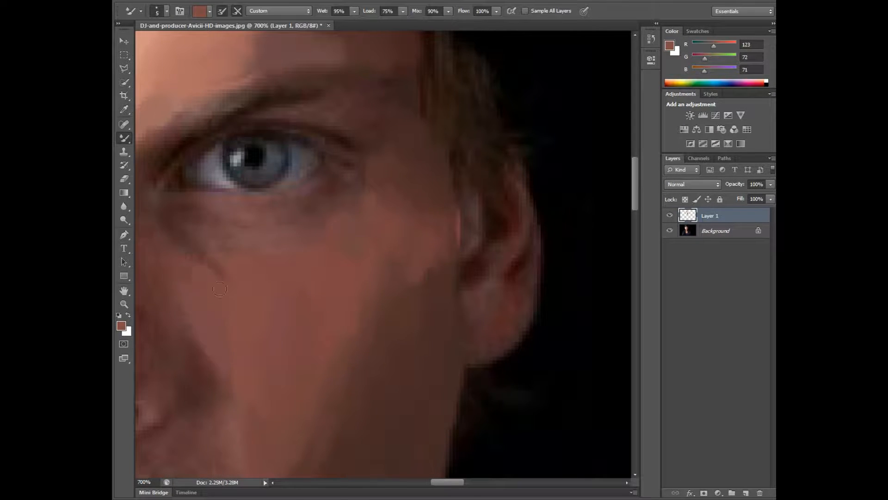
{"action": "mouse_move", "coordinate": [220, 289]}
{"action": "left_mouse_down"}
{"action": "mouse_move", "coordinate": [189, 204]}
{"action": "mouse_move", "coordinate": [263, 234]}
{"action": "mouse_move", "coordinate": [277, 217]}
{"action": "left_mouse_up"}
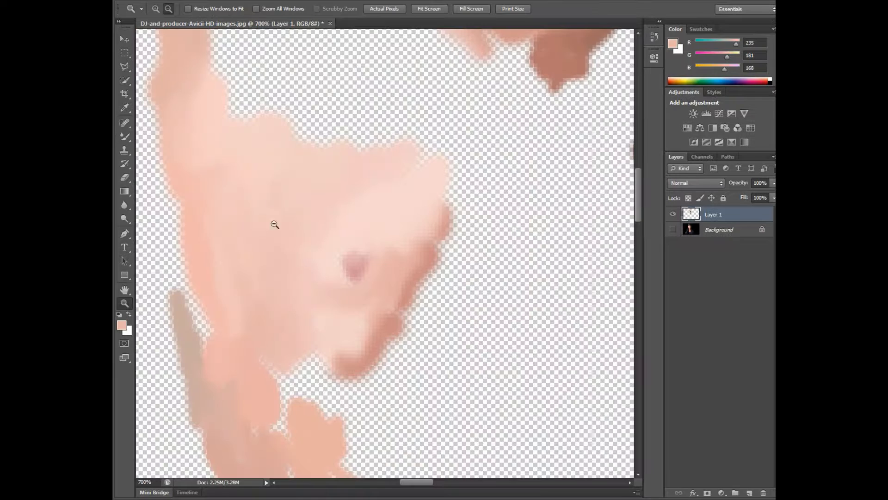
Step: Fill the unpainted gaps along the lit cheek and jaw with pinkish skin tone, restoring the Background layer's visibility
{"action": "scroll", "coordinate": [275, 225], "scroll_direction": "down", "scroll_amount": 3}
{"action": "key", "text": "b"}
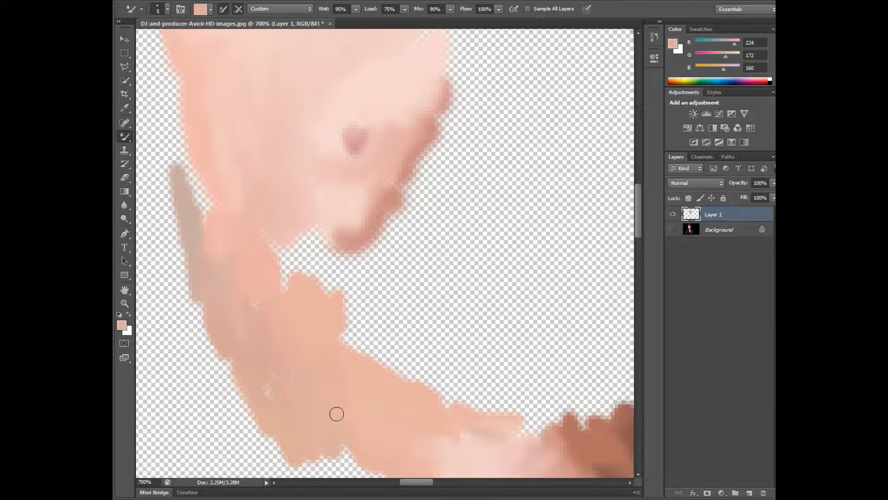
{"action": "left_click_drag", "start_coordinate": [210, 212], "coordinate": [195, 176]}
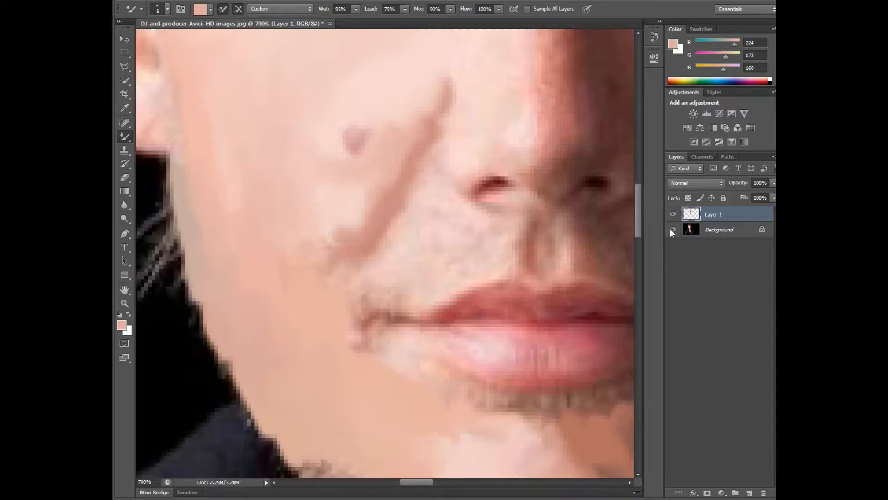
{"action": "left_click_drag", "start_coordinate": [296, 282], "coordinate": [312, 225]}
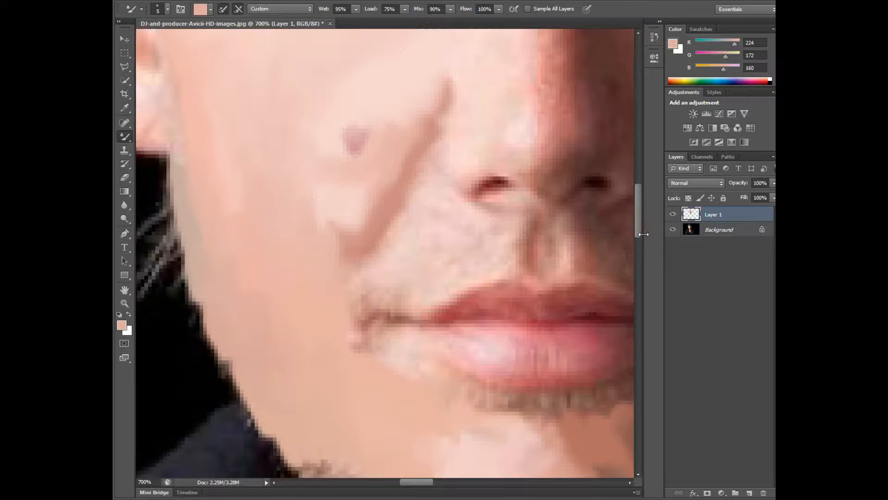
{"action": "scroll", "coordinate": [440, 462], "scroll_direction": "down", "scroll_amount": 6}
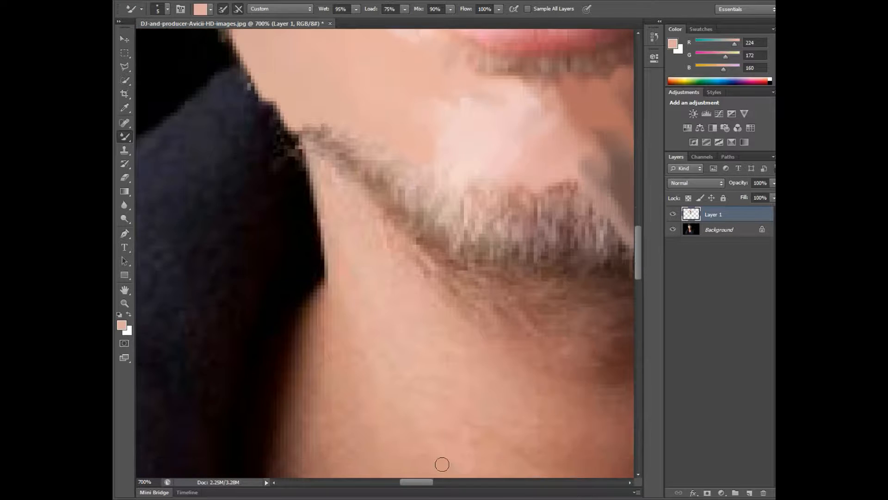
Step: Paint over the stubble on the underside of the chin with sampled tones using the Mixer Brush
{"action": "key", "text": "i"}
{"action": "left_click", "coordinate": [343, 238]}
{"action": "key", "text": "b"}
{"action": "mouse_move", "coordinate": [344, 238]}
{"action": "left_mouse_down"}
{"action": "mouse_move", "coordinate": [370, 249]}
{"action": "mouse_move", "coordinate": [435, 255]}
{"action": "mouse_move", "coordinate": [403, 229]}
{"action": "mouse_move", "coordinate": [366, 219]}
{"action": "mouse_move", "coordinate": [344, 241]}
{"action": "mouse_move", "coordinate": [351, 194]}
{"action": "mouse_move", "coordinate": [334, 223]}
{"action": "mouse_move", "coordinate": [333, 259]}
{"action": "mouse_move", "coordinate": [285, 241]}
{"action": "mouse_move", "coordinate": [296, 226]}
{"action": "mouse_move", "coordinate": [257, 211]}
{"action": "mouse_move", "coordinate": [276, 248]}
{"action": "mouse_move", "coordinate": [316, 229]}
{"action": "mouse_move", "coordinate": [303, 188]}
{"action": "mouse_move", "coordinate": [290, 220]}
{"action": "mouse_move", "coordinate": [259, 208]}
{"action": "left_mouse_up"}
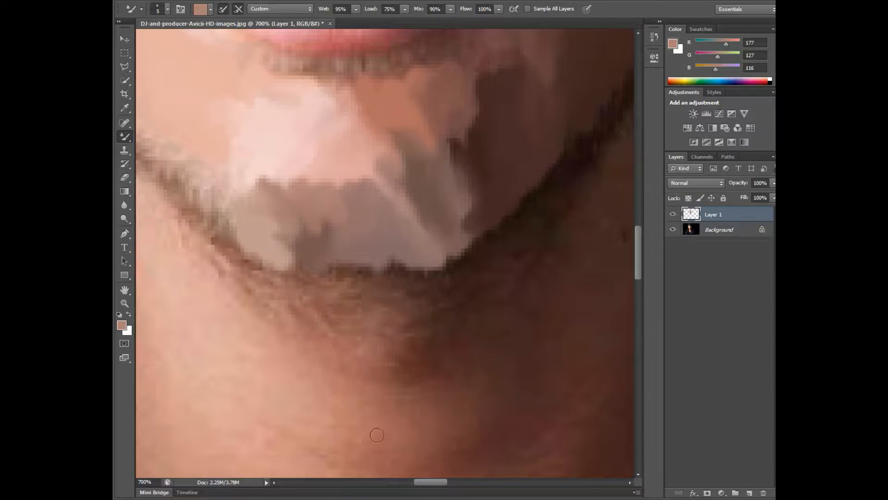
Step: Paint over the stubble along the lit jawline up to the collar with sampled brown and beige tones
{"action": "left_click_drag", "start_coordinate": [421, 481], "coordinate": [410, 482]}
{"action": "left_click", "coordinate": [326, 169], "text": "alt"}
{"action": "mouse_move", "coordinate": [319, 155]}
{"action": "left_mouse_down"}
{"action": "mouse_move", "coordinate": [340, 204]}
{"action": "mouse_move", "coordinate": [379, 222]}
{"action": "mouse_move", "coordinate": [400, 253]}
{"action": "left_mouse_up"}
{"action": "left_click", "coordinate": [386, 227], "text": "alt"}
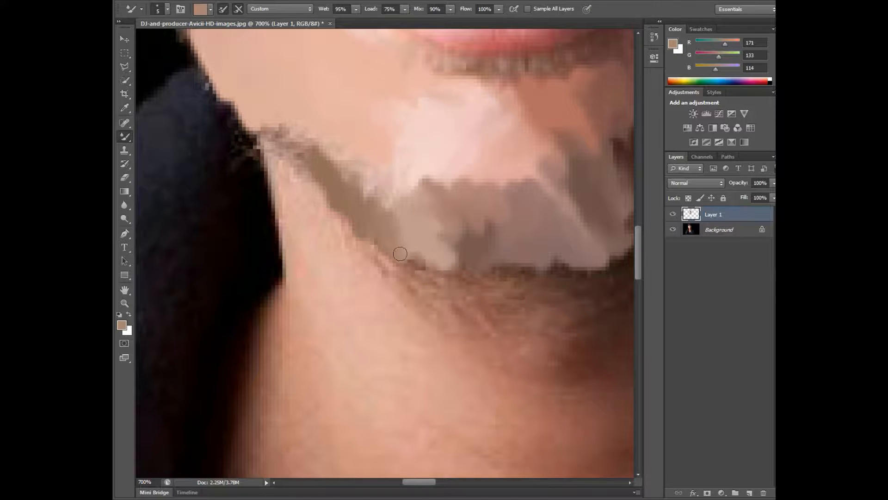
{"action": "left_click", "coordinate": [269, 135], "text": "alt"}
{"action": "mouse_move", "coordinate": [270, 134]}
{"action": "left_mouse_down"}
{"action": "mouse_move", "coordinate": [273, 152]}
{"action": "mouse_move", "coordinate": [304, 162]}
{"action": "mouse_move", "coordinate": [253, 132]}
{"action": "mouse_move", "coordinate": [321, 176]}
{"action": "left_mouse_up"}
Step: Fill the strip above the lit jawline with a lighter tone (RGB 218, 178, 170) and hide the Background layer
{"action": "left_click", "coordinate": [376, 174], "text": "alt"}
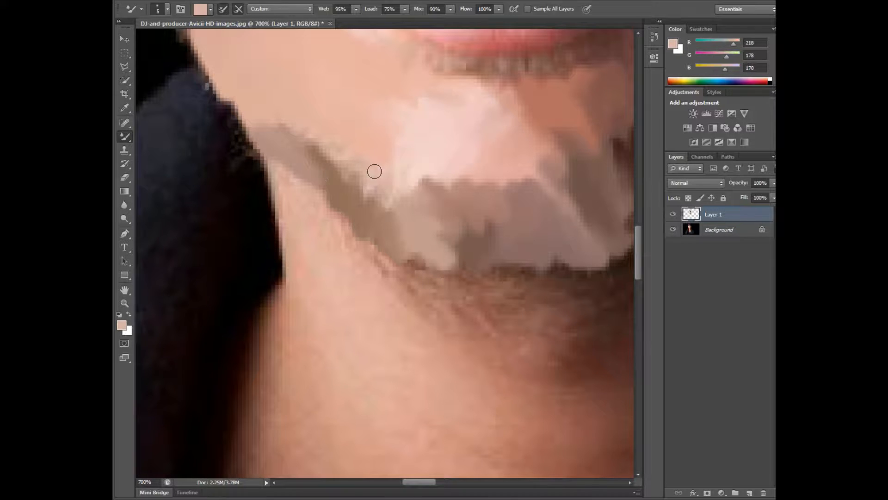
{"action": "mouse_move", "coordinate": [374, 171]}
{"action": "left_mouse_down"}
{"action": "mouse_move", "coordinate": [345, 165]}
{"action": "mouse_move", "coordinate": [303, 127]}
{"action": "mouse_move", "coordinate": [311, 143]}
{"action": "left_mouse_up"}
{"action": "left_click", "coordinate": [672, 230]}
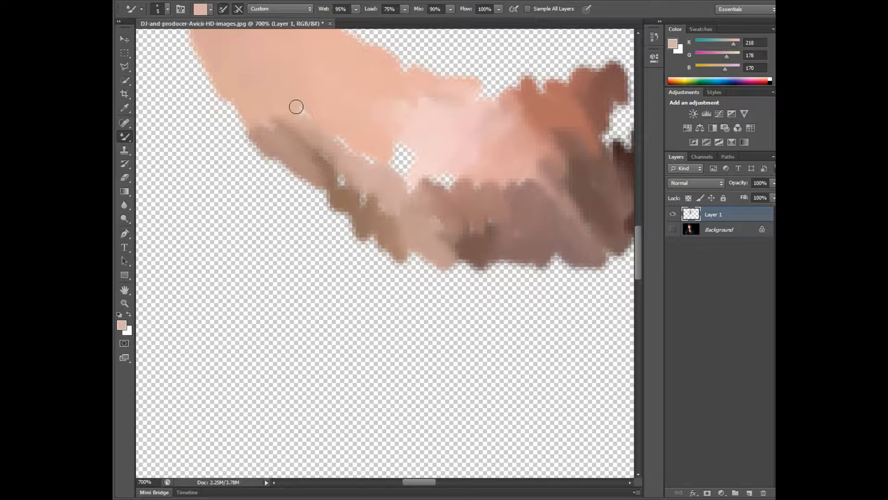
Step: Fill the gaps between the lit jaw and chin, and the gap on the chin's shaded side with sampled brown (RGB 116, 75, 71)
{"action": "mouse_move", "coordinate": [335, 170]}
{"action": "left_mouse_down"}
{"action": "mouse_move", "coordinate": [412, 233]}
{"action": "mouse_move", "coordinate": [452, 178]}
{"action": "mouse_move", "coordinate": [285, 165]}
{"action": "mouse_move", "coordinate": [400, 140]}
{"action": "mouse_move", "coordinate": [412, 206]}
{"action": "mouse_move", "coordinate": [476, 188]}
{"action": "left_mouse_up"}
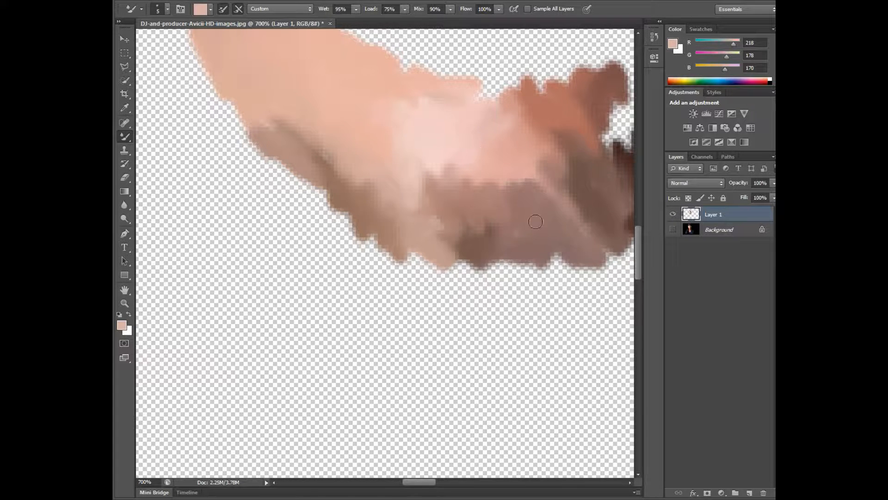
{"action": "scroll", "coordinate": [535, 221], "scroll_direction": "right", "scroll_amount": 3}
{"action": "left_click", "coordinate": [673, 230]}
{"action": "left_click", "coordinate": [364, 122], "text": "alt"}
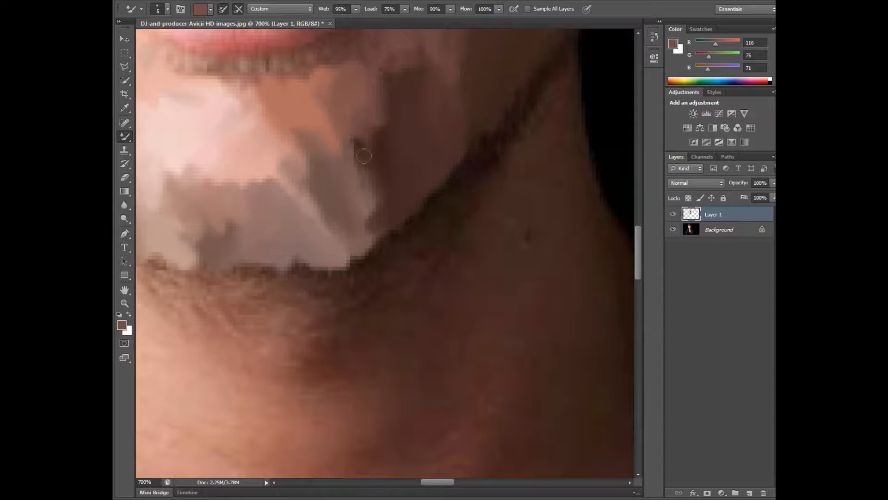
{"action": "left_click", "coordinate": [673, 230]}
{"action": "left_click", "coordinate": [673, 231]}
{"action": "left_click", "coordinate": [673, 231]}
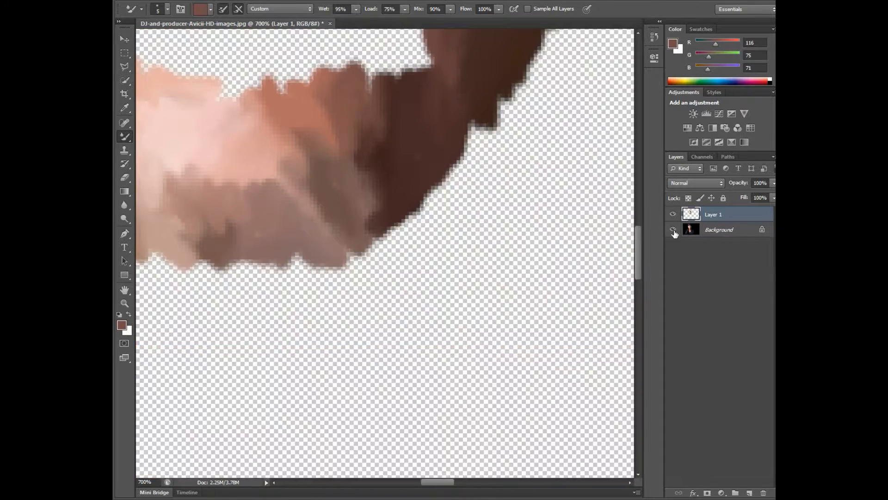
{"action": "left_click", "coordinate": [674, 231]}
Step: Paint the shadow under the lit eye with sampled pinkish-brown tones, checking coverage with the Background layer hidden
{"action": "scroll", "coordinate": [674, 230], "scroll_direction": "up", "scroll_amount": 1}
{"action": "left_click", "coordinate": [673, 231]}
{"action": "left_click", "coordinate": [672, 230]}
{"action": "scroll", "coordinate": [657, 194], "scroll_direction": "up", "scroll_amount": 5}
{"action": "scroll", "coordinate": [573, 287], "scroll_direction": "down", "scroll_amount": 2}
{"action": "left_click_drag", "start_coordinate": [442, 482], "coordinate": [426, 483]}
{"action": "left_click_drag", "start_coordinate": [638, 209], "coordinate": [638, 197]}
{"action": "left_click", "coordinate": [323, 319], "text": "alt"}
{"action": "key", "text": "b"}
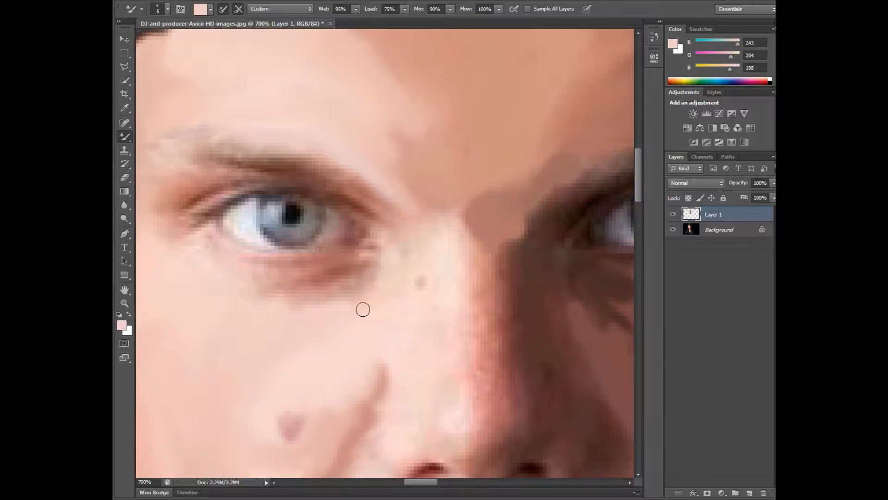
{"action": "left_click", "coordinate": [673, 229]}
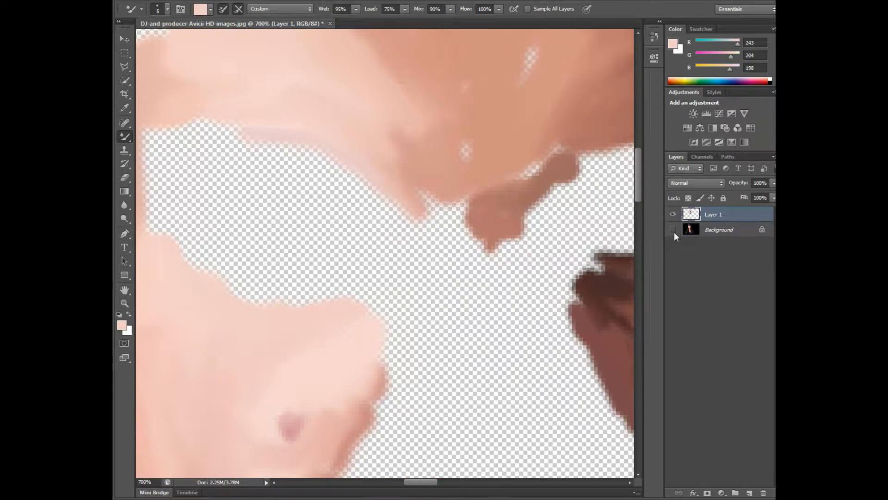
{"action": "left_click", "coordinate": [673, 229]}
{"action": "left_click", "coordinate": [353, 282], "text": "alt"}
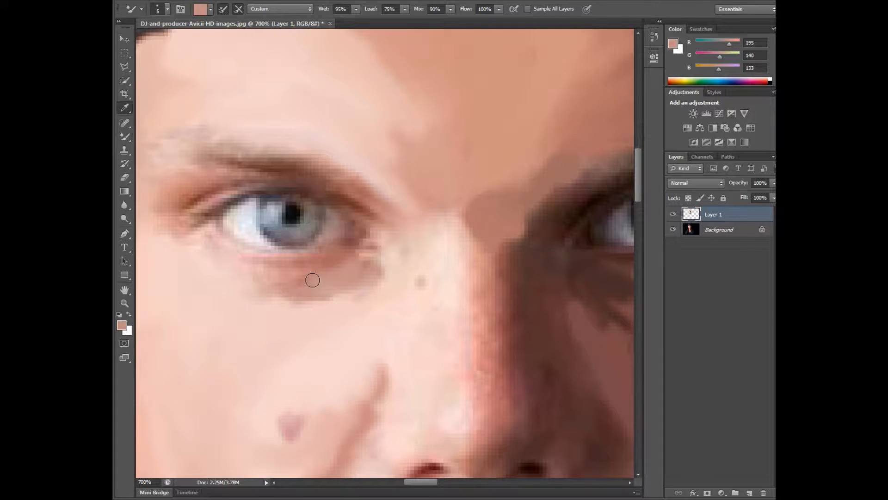
{"action": "mouse_move", "coordinate": [307, 278]}
{"action": "left_mouse_down"}
{"action": "mouse_move", "coordinate": [280, 272]}
{"action": "mouse_move", "coordinate": [292, 295]}
{"action": "mouse_move", "coordinate": [227, 281]}
{"action": "mouse_move", "coordinate": [276, 304]}
{"action": "mouse_move", "coordinate": [281, 294]}
{"action": "mouse_move", "coordinate": [262, 268]}
{"action": "mouse_move", "coordinate": [217, 269]}
{"action": "left_mouse_up"}
{"action": "left_click", "coordinate": [226, 282], "text": "alt"}
{"action": "left_click", "coordinate": [289, 284], "text": "alt"}
{"action": "left_click", "coordinate": [673, 229]}
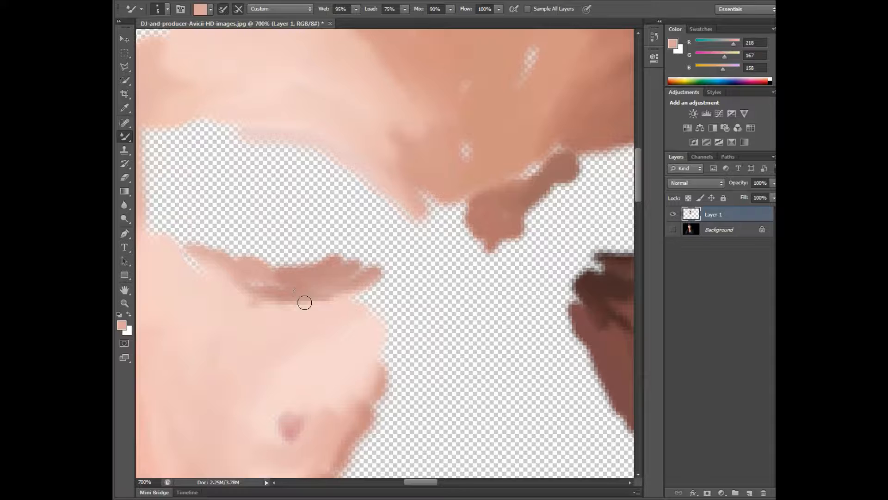
{"action": "left_click", "coordinate": [673, 229]}
{"action": "left_click", "coordinate": [673, 230]}
{"action": "left_click", "coordinate": [673, 230]}
Step: Paint around the lit eye's outer corner and upper lid with sampled tones, and fill the small gaps in the forehead
{"action": "left_click", "coordinate": [174, 233], "text": "alt"}
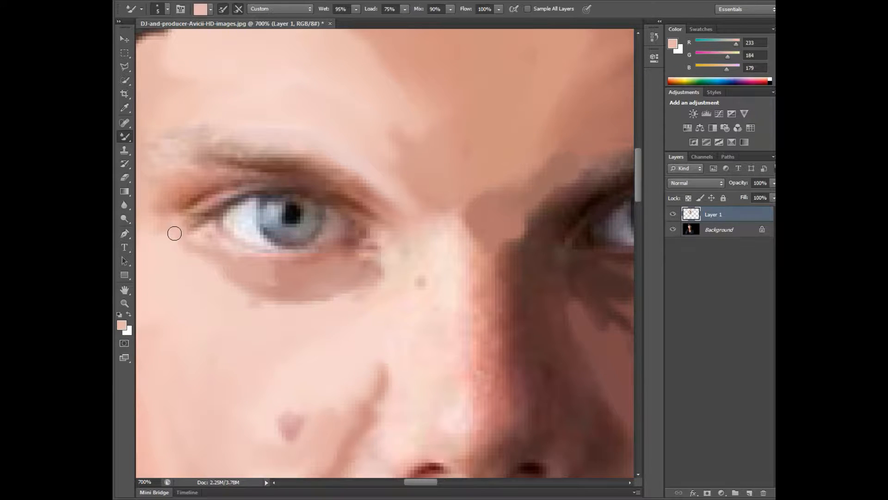
{"action": "left_click", "coordinate": [153, 220], "text": "alt"}
{"action": "mouse_move", "coordinate": [162, 204]}
{"action": "left_mouse_down"}
{"action": "mouse_move", "coordinate": [186, 185]}
{"action": "mouse_move", "coordinate": [154, 198]}
{"action": "mouse_move", "coordinate": [179, 231]}
{"action": "mouse_move", "coordinate": [276, 278]}
{"action": "left_mouse_up"}
{"action": "left_click_drag", "start_coordinate": [174, 220], "coordinate": [214, 264]}
{"action": "left_click", "coordinate": [673, 229]}
{"action": "left_click", "coordinate": [673, 230]}
{"action": "left_click", "coordinate": [673, 230]}
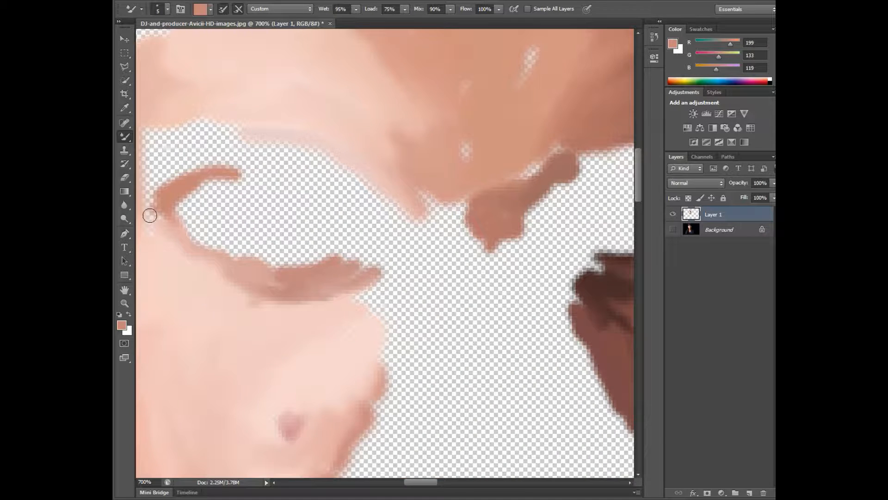
{"action": "left_click_drag", "start_coordinate": [148, 214], "coordinate": [151, 194]}
{"action": "mouse_move", "coordinate": [454, 145]}
{"action": "left_mouse_down"}
{"action": "mouse_move", "coordinate": [511, 74]}
{"action": "mouse_move", "coordinate": [533, 173]}
{"action": "left_mouse_up"}
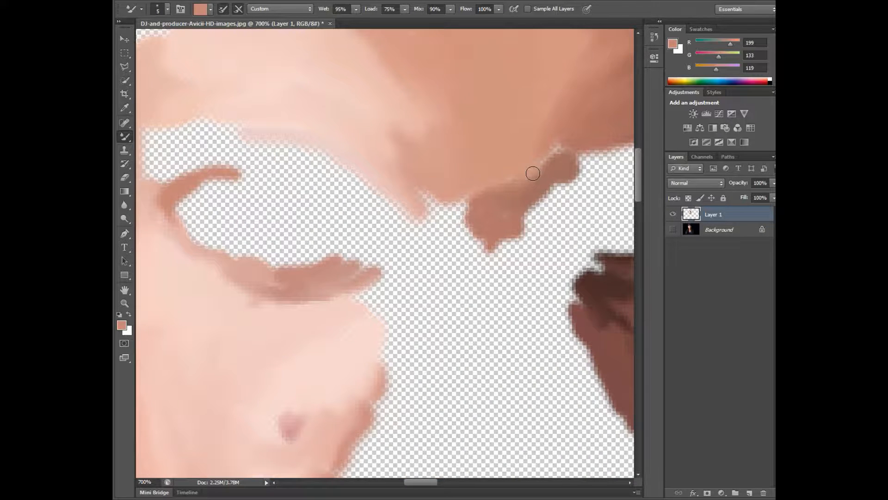
Step: Paint the skin at the outer end of the lit eyebrow with a light pinkish tone (RGB 222, 185, 177)
{"action": "left_click", "coordinate": [673, 229]}
{"action": "left_click", "coordinate": [672, 229]}
{"action": "left_click", "coordinate": [673, 229]}
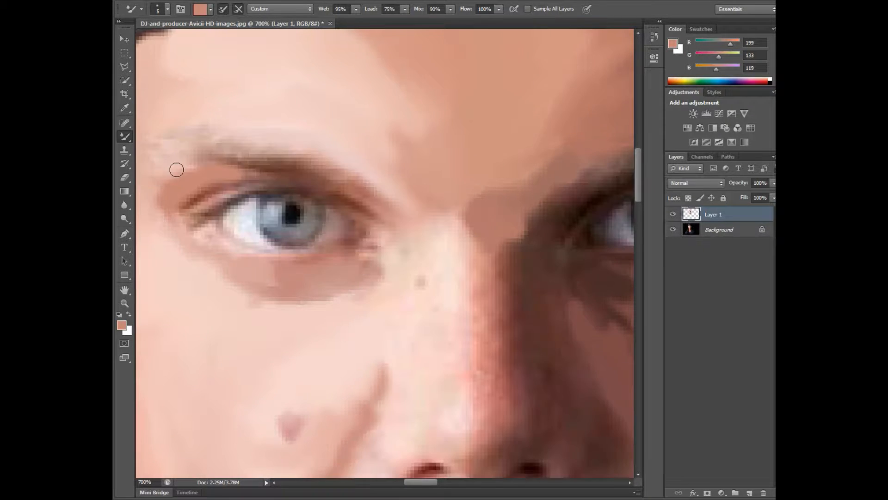
{"action": "left_click", "coordinate": [150, 154], "text": "alt"}
{"action": "left_click_drag", "start_coordinate": [150, 155], "coordinate": [170, 129]}
{"action": "left_click", "coordinate": [673, 229]}
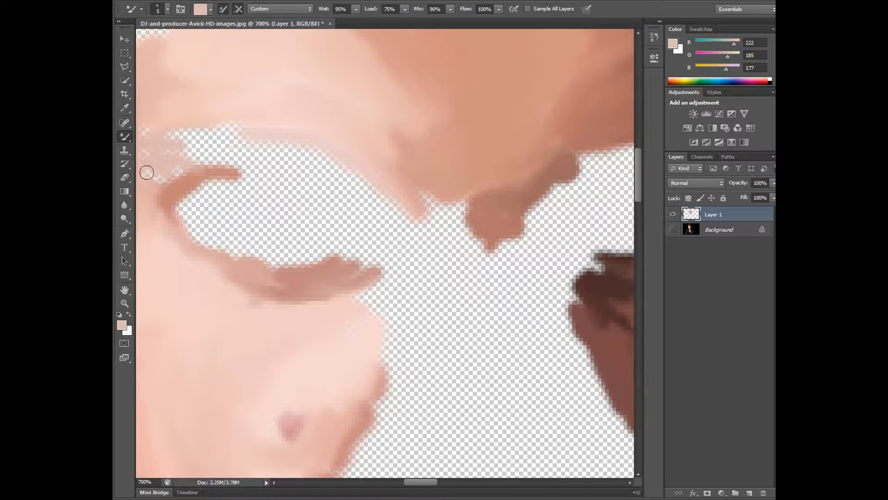
{"action": "left_click", "coordinate": [673, 229]}
Step: Fill the gaps in the forehead's shaded side with sampled brown tones while the Background layer is hidden
{"action": "left_click_drag", "start_coordinate": [638, 188], "coordinate": [638, 203]}
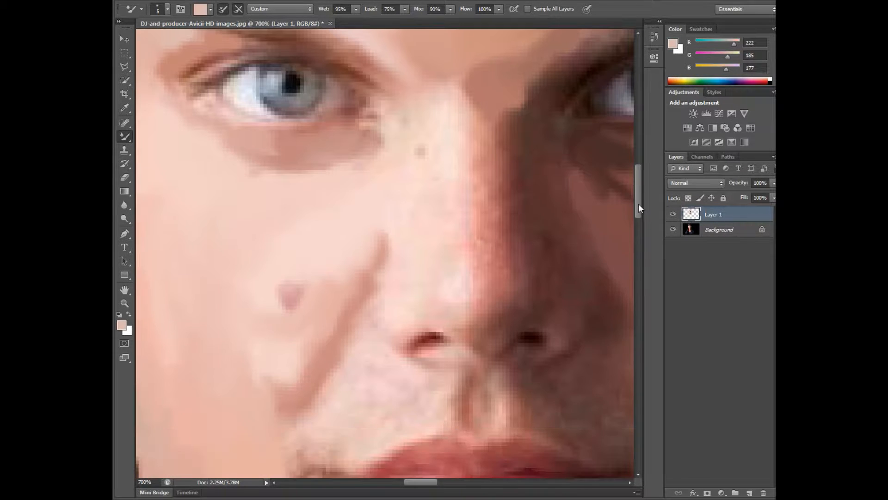
{"action": "key", "text": "z"}
{"action": "left_click", "coordinate": [290, 267]}
{"action": "left_click", "coordinate": [290, 267]}
{"action": "left_click", "coordinate": [290, 266]}
{"action": "left_click", "coordinate": [290, 267]}
{"action": "left_click", "coordinate": [290, 267]}
{"action": "left_click", "coordinate": [290, 267]}
{"action": "left_click", "coordinate": [675, 231]}
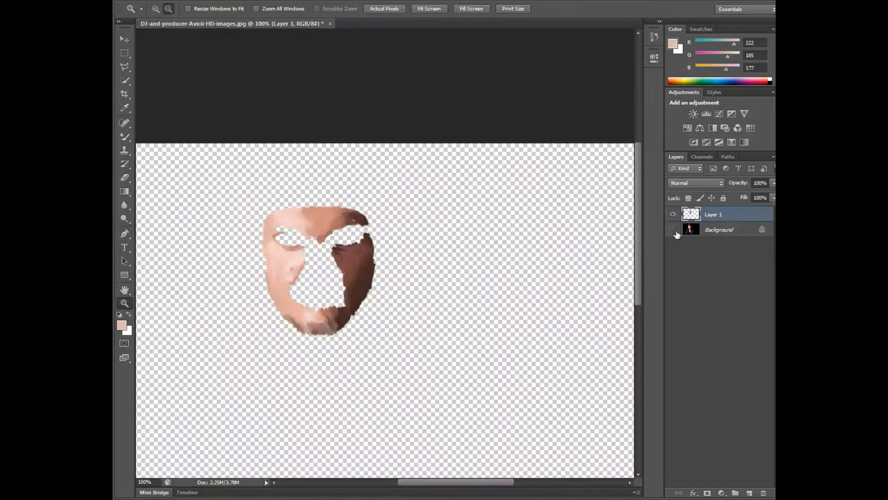
{"action": "left_click", "coordinate": [156, 8]}
{"action": "left_click", "coordinate": [350, 221]}
{"action": "left_click", "coordinate": [350, 221]}
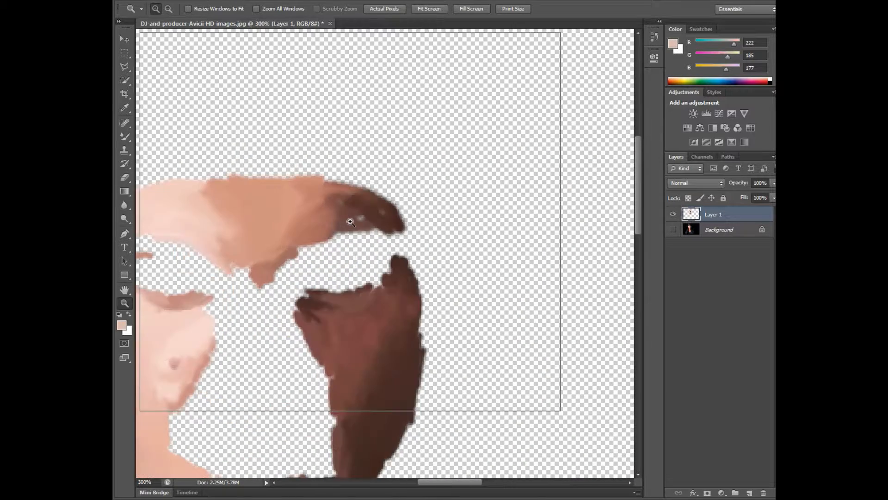
{"action": "left_click", "coordinate": [350, 221]}
{"action": "left_click", "coordinate": [350, 221]}
{"action": "key", "text": "b"}
{"action": "left_click", "coordinate": [370, 213], "text": "alt"}
{"action": "left_click_drag", "start_coordinate": [394, 204], "coordinate": [436, 205]}
{"action": "left_click_drag", "start_coordinate": [511, 164], "coordinate": [534, 188]}
{"action": "left_click_drag", "start_coordinate": [302, 127], "coordinate": [291, 111]}
{"action": "left_click_drag", "start_coordinate": [342, 67], "coordinate": [409, 72]}
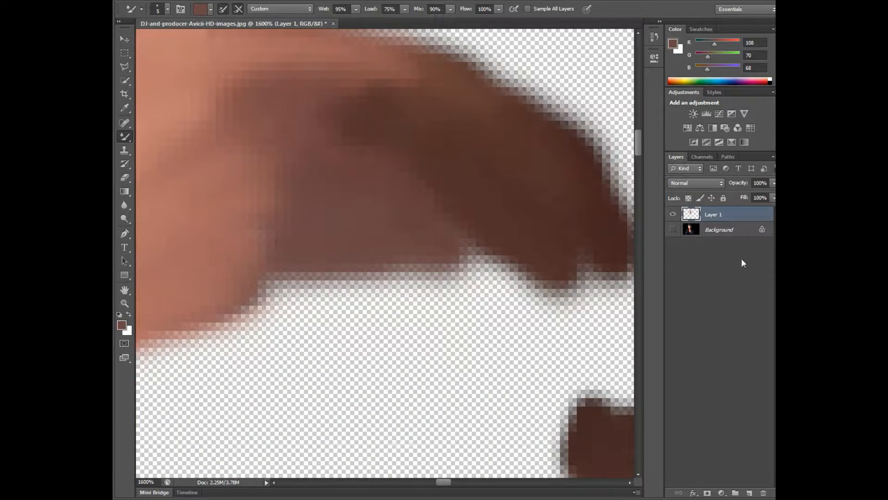
Step: Examine the whole portrait with the Background layer shown and hidden to judge the face painting so far
{"action": "left_click", "coordinate": [673, 229]}
{"action": "left_click", "coordinate": [124, 303]}
{"action": "left_click", "coordinate": [169, 9]}
{"action": "left_click", "coordinate": [277, 241]}
{"action": "left_click", "coordinate": [276, 241]}
{"action": "left_click", "coordinate": [277, 241]}
{"action": "left_click", "coordinate": [277, 241]}
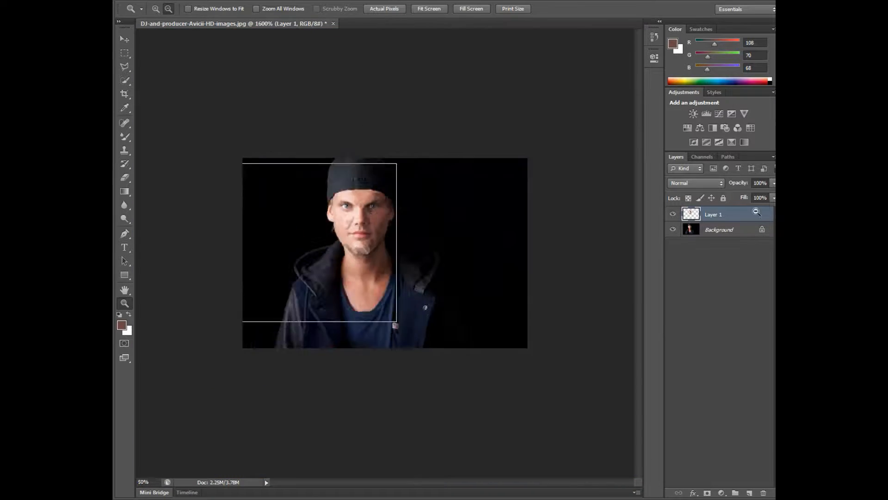
{"action": "left_click", "coordinate": [276, 241]}
{"action": "left_click", "coordinate": [155, 9]}
{"action": "left_click", "coordinate": [390, 250]}
{"action": "left_click", "coordinate": [390, 250]}
{"action": "left_click", "coordinate": [673, 229]}
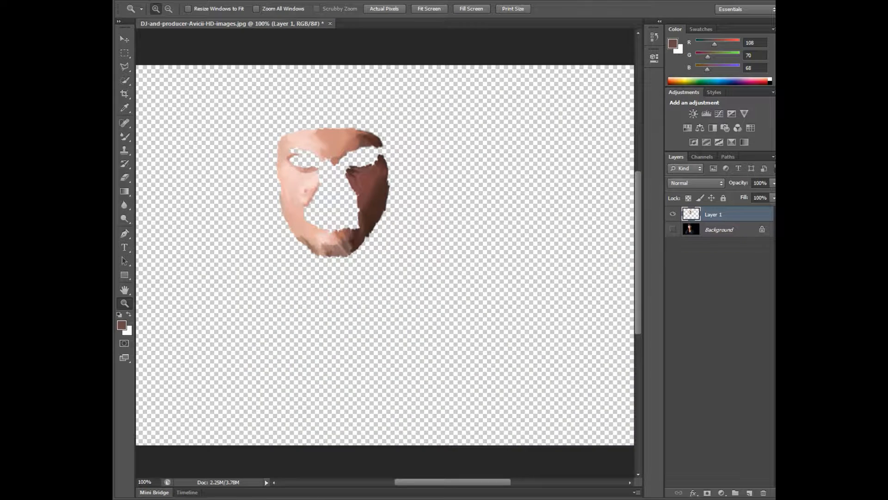
{"action": "left_click", "coordinate": [673, 229]}
{"action": "left_click", "coordinate": [231, 0]}
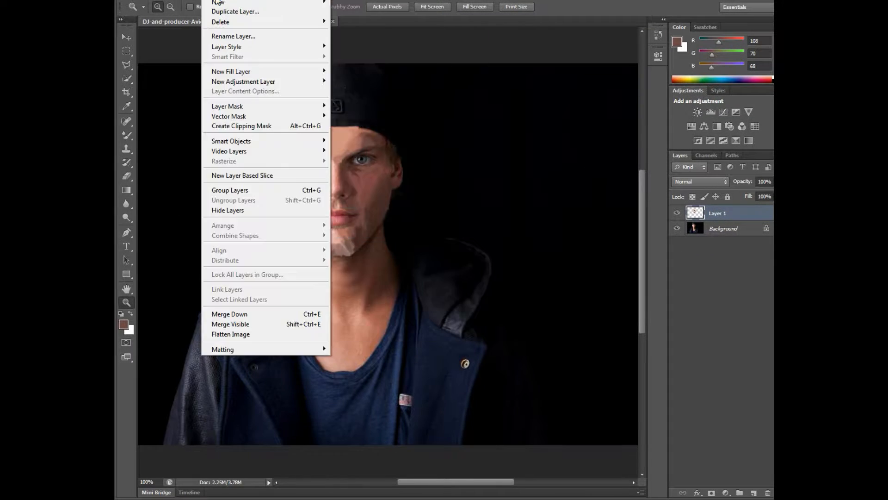
{"action": "left_click", "coordinate": [518, 182]}
Step: Paint the lit side of the chest along the shirt collar with a sampled pink tone (RGB 214, 161, 153)
{"action": "left_click", "coordinate": [306, 324]}
{"action": "left_click", "coordinate": [305, 324]}
{"action": "left_click", "coordinate": [305, 323]}
{"action": "left_click_drag", "start_coordinate": [642, 302], "coordinate": [643, 311]}
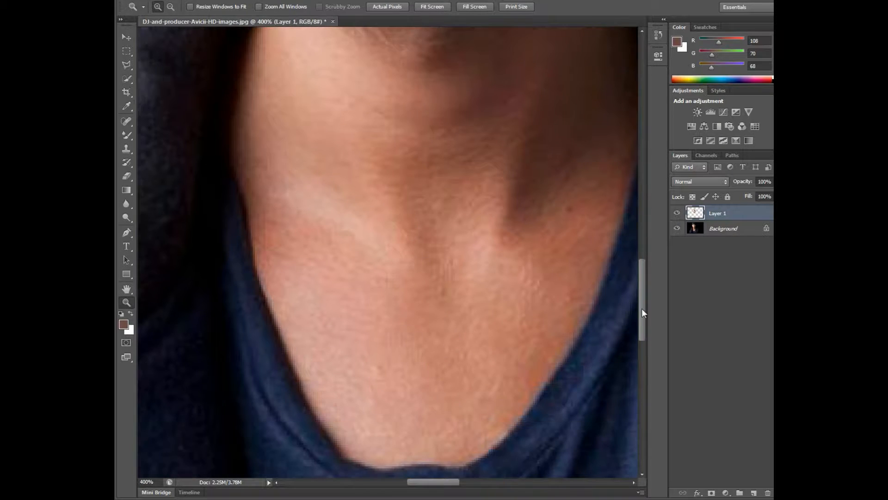
{"action": "key", "text": "i"}
{"action": "left_click", "coordinate": [338, 389]}
{"action": "key", "text": "b"}
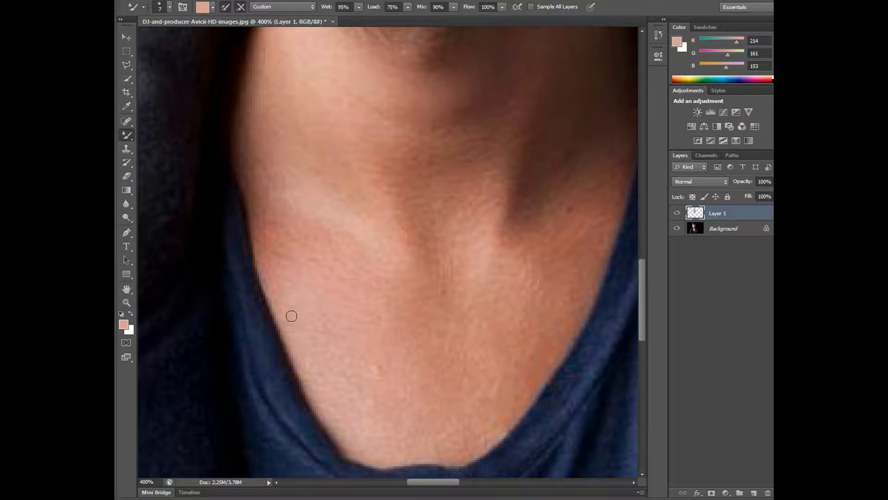
{"action": "mouse_move", "coordinate": [292, 316]}
{"action": "left_mouse_down"}
{"action": "mouse_move", "coordinate": [321, 363]}
{"action": "mouse_move", "coordinate": [291, 345]}
{"action": "mouse_move", "coordinate": [362, 348]}
{"action": "left_mouse_up"}
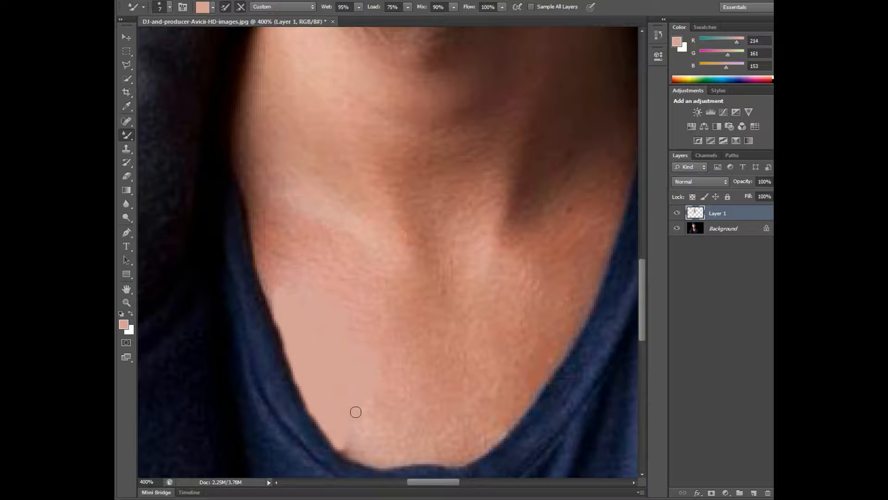
{"action": "mouse_move", "coordinate": [365, 448]}
{"action": "left_mouse_down"}
{"action": "mouse_move", "coordinate": [374, 460]}
{"action": "mouse_move", "coordinate": [440, 436]}
{"action": "mouse_move", "coordinate": [394, 352]}
{"action": "left_mouse_up"}
Step: Extend the chest painting towards the centre and up below the collarbone with sampled tones, including RGB 204, 141, 126
{"action": "key", "text": "i"}
{"action": "left_click", "coordinate": [429, 424]}
{"action": "key", "text": "b"}
{"action": "key", "text": "i"}
{"action": "left_click", "coordinate": [395, 341]}
{"action": "key", "text": "b"}
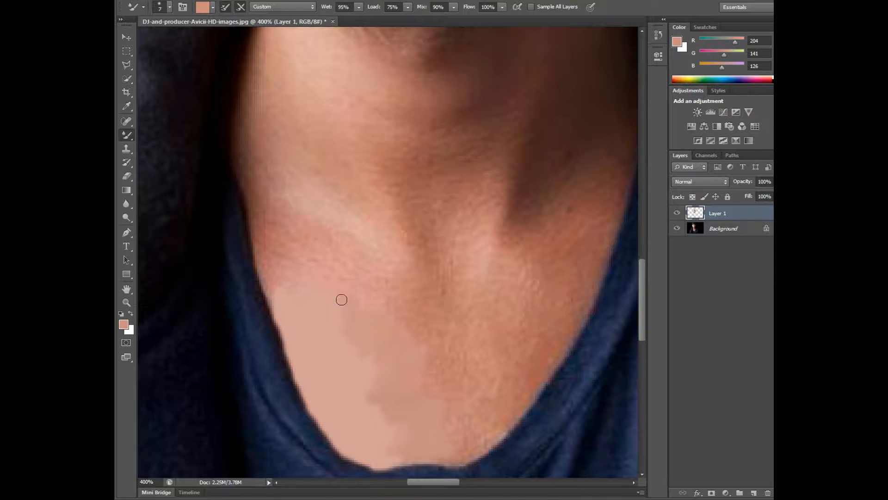
{"action": "key", "text": "i"}
{"action": "left_click", "coordinate": [341, 299]}
{"action": "key", "text": "b"}
{"action": "left_click_drag", "start_coordinate": [371, 301], "coordinate": [314, 287]}
{"action": "key", "text": "i"}
{"action": "left_click", "coordinate": [262, 253]}
{"action": "key", "text": "b"}
{"action": "left_click_drag", "start_coordinate": [272, 253], "coordinate": [271, 268]}
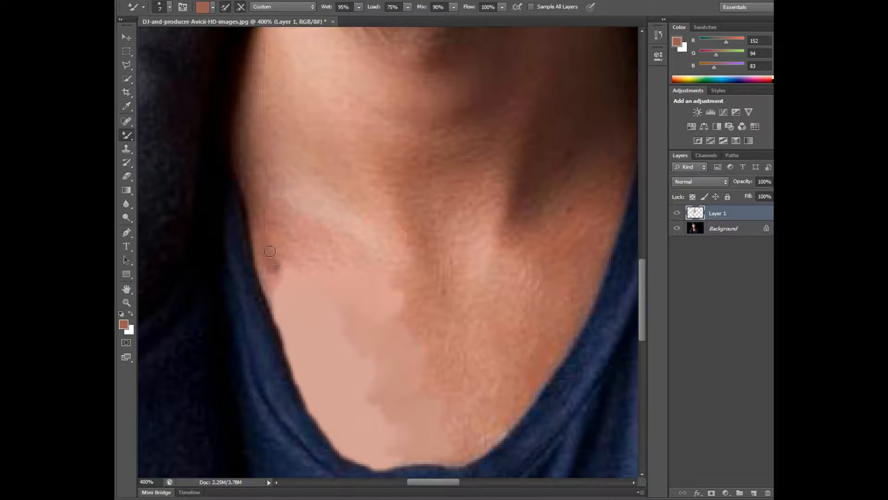
{"action": "key", "text": "ctrl+z"}
Step: Paint the reddish strip beside the shirt collar and the shadow below the collarbone with sampled reddish-brown tones
{"action": "key", "text": "i"}
{"action": "left_click", "coordinate": [279, 250]}
{"action": "key", "text": "b"}
{"action": "key", "text": "b"}
{"action": "mouse_move", "coordinate": [263, 221]}
{"action": "left_mouse_down"}
{"action": "mouse_move", "coordinate": [283, 326]}
{"action": "mouse_move", "coordinate": [257, 236]}
{"action": "left_mouse_up"}
{"action": "left_click_drag", "start_coordinate": [266, 311], "coordinate": [253, 215]}
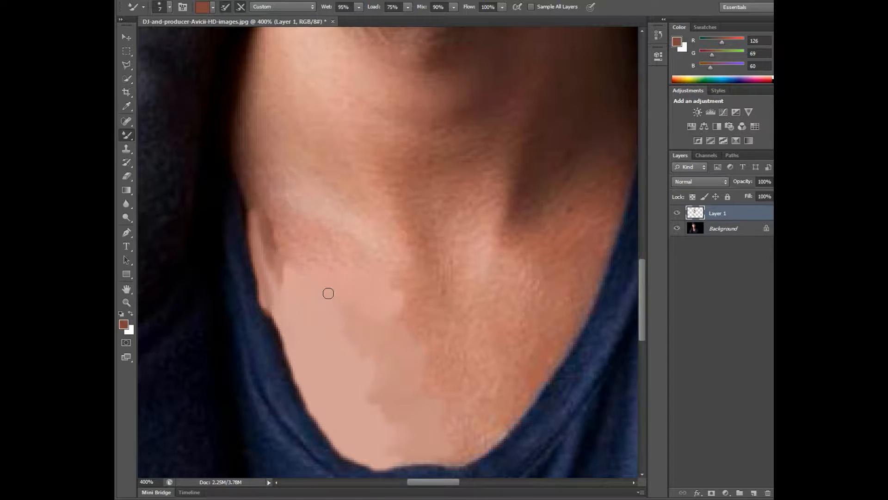
{"action": "left_click", "coordinate": [286, 245], "text": "alt"}
{"action": "mouse_move", "coordinate": [287, 244]}
{"action": "left_mouse_down"}
{"action": "mouse_move", "coordinate": [337, 248]}
{"action": "mouse_move", "coordinate": [363, 261]}
{"action": "left_mouse_up"}
Step: Paint the dark outer edge of the neck beside the hood with sampled brown tones, including RGB 87, 48, 41
{"action": "left_click", "coordinate": [250, 142], "text": "alt"}
{"action": "mouse_move", "coordinate": [237, 135]}
{"action": "left_mouse_down"}
{"action": "mouse_move", "coordinate": [255, 231]}
{"action": "mouse_move", "coordinate": [245, 88]}
{"action": "mouse_move", "coordinate": [234, 147]}
{"action": "left_mouse_up"}
{"action": "left_click", "coordinate": [246, 122], "text": "alt"}
{"action": "left_click_drag", "start_coordinate": [642, 306], "coordinate": [642, 291]}
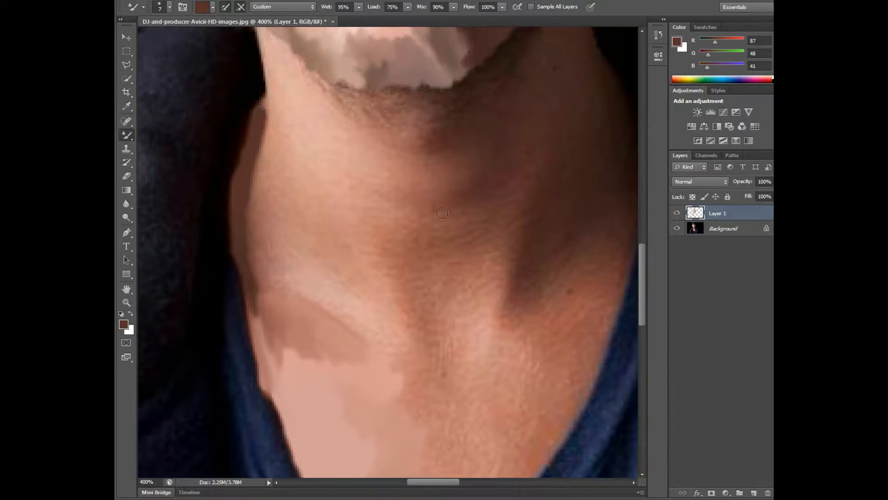
{"action": "left_click_drag", "start_coordinate": [260, 108], "coordinate": [265, 99]}
Step: Paint lighter brown inside the neck's dark edge and cover the collarbone highlight with sampled pink (RGB 207, 155, 144)
{"action": "left_click", "coordinate": [263, 261], "text": "alt"}
{"action": "mouse_move", "coordinate": [254, 205]}
{"action": "left_mouse_down"}
{"action": "mouse_move", "coordinate": [256, 225]}
{"action": "mouse_move", "coordinate": [262, 135]}
{"action": "mouse_move", "coordinate": [266, 154]}
{"action": "left_mouse_up"}
{"action": "mouse_move", "coordinate": [266, 262]}
{"action": "left_mouse_down"}
{"action": "mouse_move", "coordinate": [246, 237]}
{"action": "mouse_move", "coordinate": [273, 173]}
{"action": "left_mouse_up"}
{"action": "left_click", "coordinate": [283, 224], "text": "alt"}
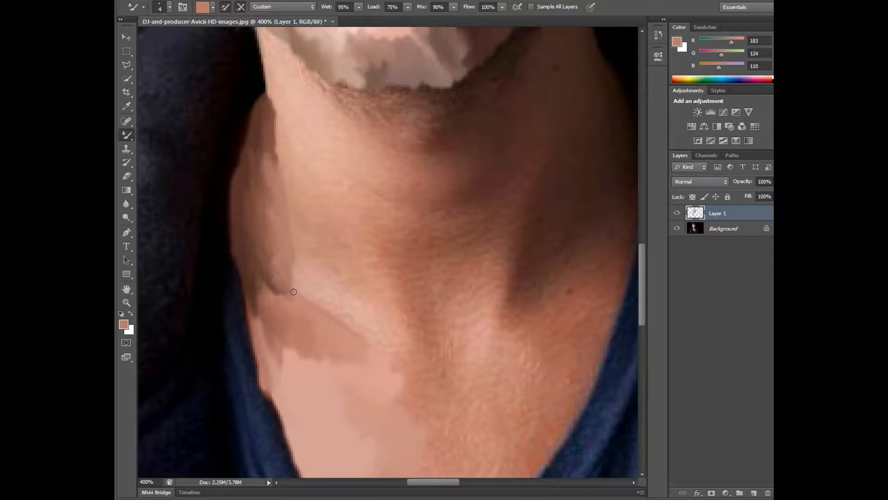
{"action": "left_click", "coordinate": [302, 278], "text": "alt"}
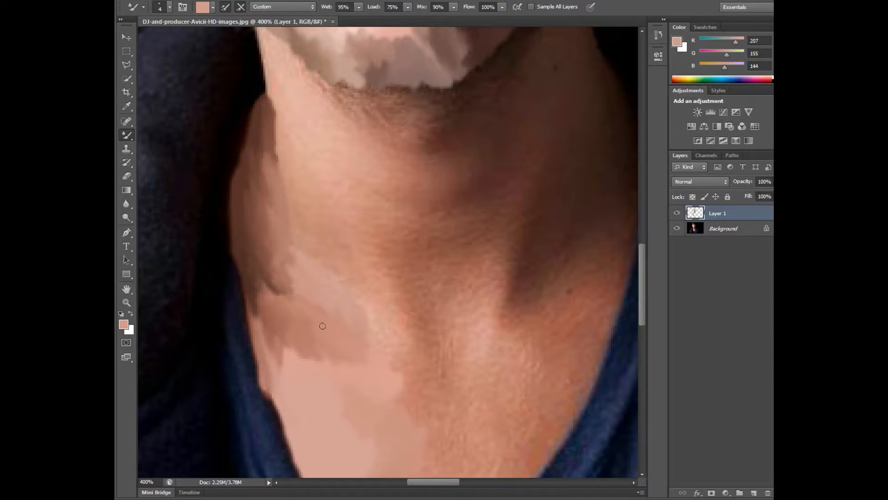
Step: Blend over the gaps in the neck strokes with the Background layer hidden, and extend the collarbone highlight using RGB 215, 162, 144
{"action": "left_click", "coordinate": [676, 228]}
{"action": "left_click_drag", "start_coordinate": [319, 410], "coordinate": [294, 381]}
{"action": "left_click_drag", "start_coordinate": [302, 353], "coordinate": [294, 359]}
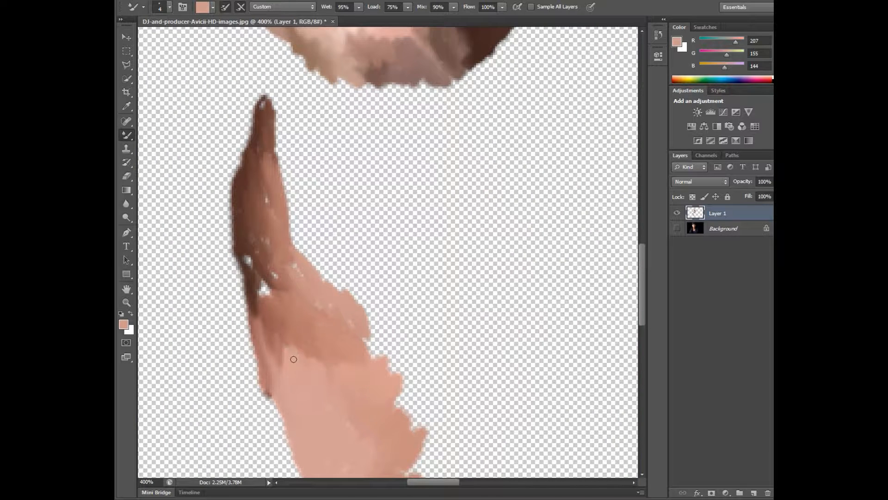
{"action": "mouse_move", "coordinate": [262, 305]}
{"action": "left_mouse_down"}
{"action": "mouse_move", "coordinate": [266, 288]}
{"action": "mouse_move", "coordinate": [248, 260]}
{"action": "left_mouse_up"}
{"action": "left_click_drag", "start_coordinate": [273, 216], "coordinate": [266, 199]}
{"action": "left_click_drag", "start_coordinate": [263, 105], "coordinate": [261, 112]}
{"action": "left_click_drag", "start_coordinate": [262, 229], "coordinate": [322, 309]}
{"action": "left_click", "coordinate": [676, 228]}
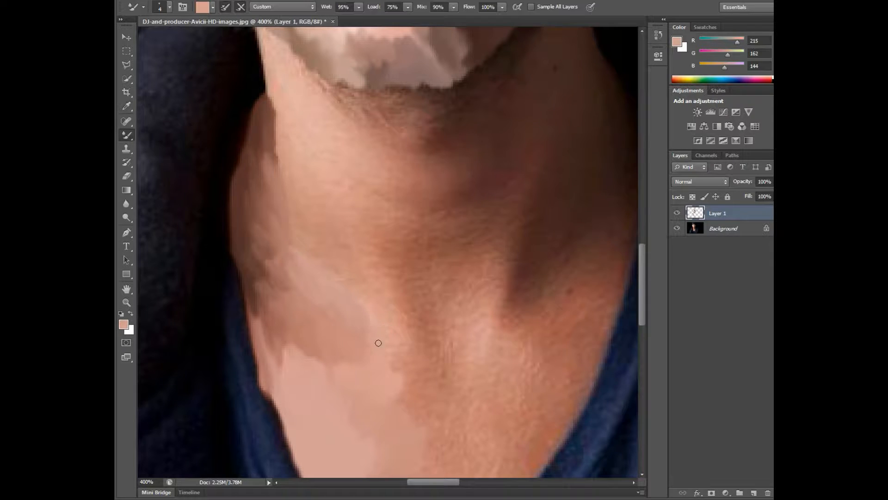
{"action": "left_click_drag", "start_coordinate": [395, 355], "coordinate": [398, 370]}
{"action": "left_click", "coordinate": [406, 282], "text": "alt"}
{"action": "left_click_drag", "start_coordinate": [404, 320], "coordinate": [371, 283]}
{"action": "key", "text": "ctrl+z"}
Step: Paint from the collarbone to the throat hollow with progressively darker sampled tones (RGB 206, 141, 123; 197, 128, 113; 170, 103, 86)
{"action": "left_click", "coordinate": [387, 314], "text": "alt"}
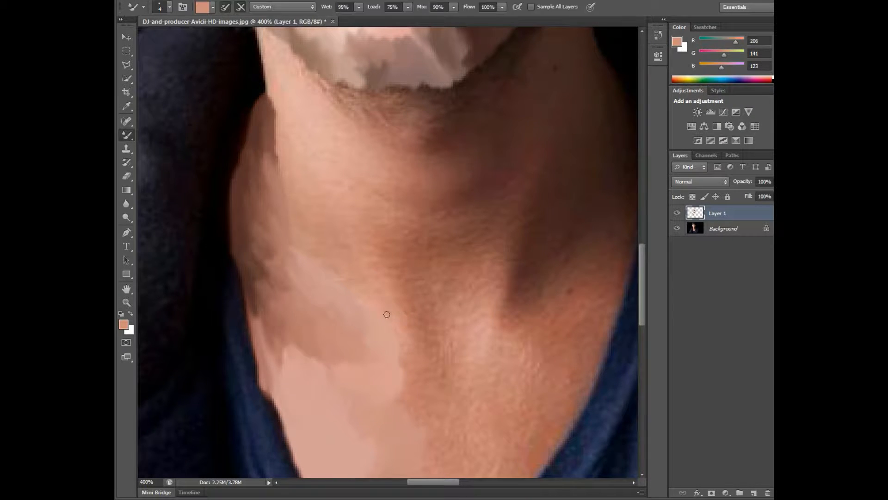
{"action": "left_click", "coordinate": [409, 382], "text": "alt"}
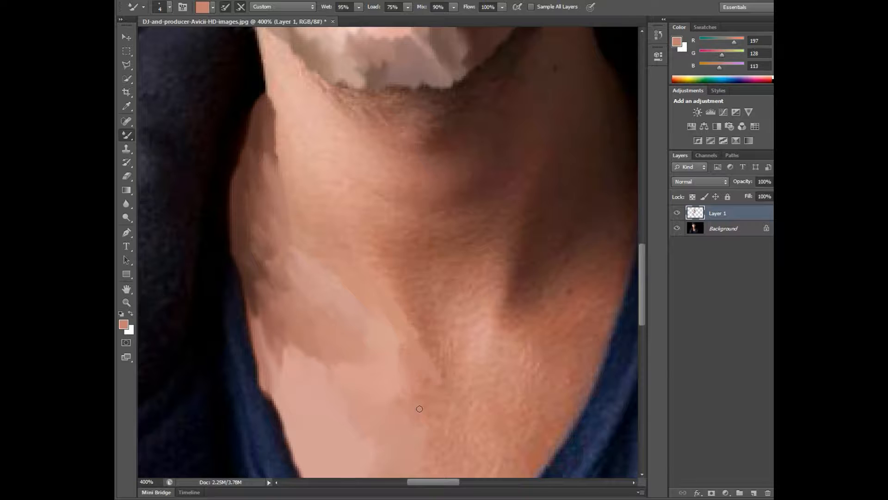
{"action": "left_click", "coordinate": [411, 284], "text": "alt"}
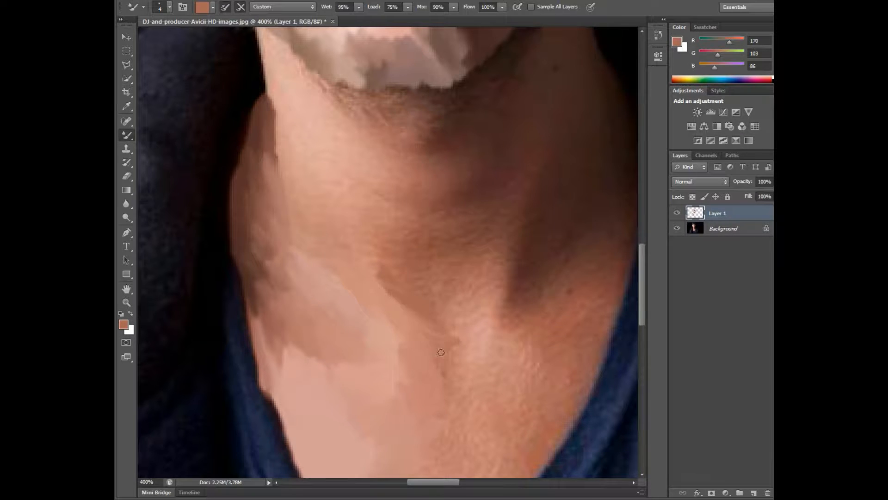
Step: Paint the highlight at the base of the throat with sampled pink (RGB 212, 150, 137) and enlarge the brush
{"action": "left_click", "coordinate": [494, 289], "text": "alt"}
{"action": "left_click", "coordinate": [485, 302], "text": "alt"}
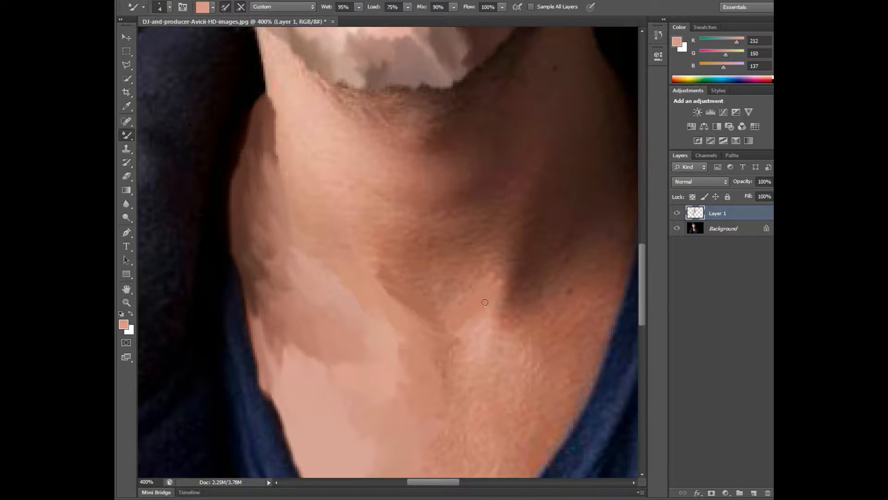
{"action": "mouse_move", "coordinate": [492, 268]}
{"action": "left_mouse_down"}
{"action": "mouse_move", "coordinate": [442, 300]}
{"action": "mouse_move", "coordinate": [376, 297]}
{"action": "left_mouse_up"}
{"action": "left_click", "coordinate": [676, 228]}
{"action": "key", "text": "bracketright"}
{"action": "key", "text": "bracketright"}
{"action": "key", "text": "bracketright"}
{"action": "key", "text": "bracketright"}
{"action": "key", "text": "bracketright"}
{"action": "left_click", "coordinate": [677, 228]}
Step: Paint the unpainted lower chest down to the shirt neckline with sampled skin tones, starting from RGB 201, 134, 117
{"action": "left_click_drag", "start_coordinate": [641, 316], "coordinate": [641, 335]}
{"action": "left_click", "coordinate": [440, 363], "text": "alt"}
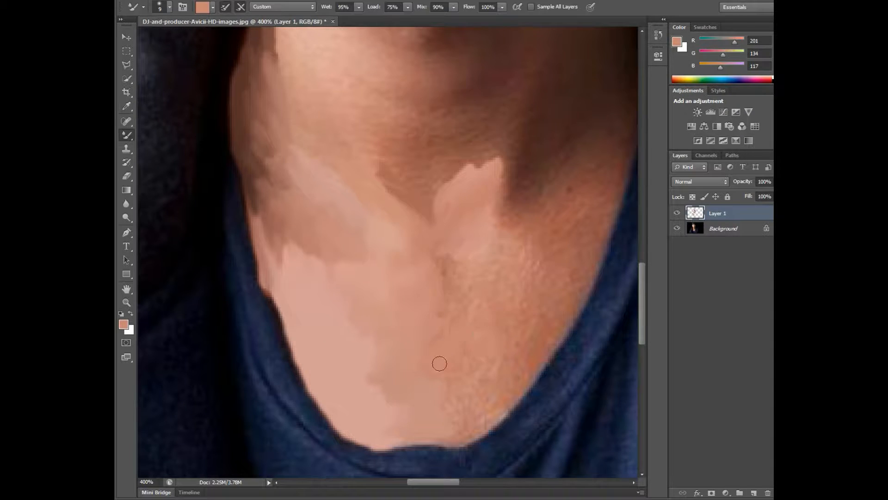
{"action": "mouse_move", "coordinate": [439, 363]}
{"action": "left_mouse_down"}
{"action": "mouse_move", "coordinate": [445, 275]}
{"action": "mouse_move", "coordinate": [470, 339]}
{"action": "mouse_move", "coordinate": [417, 428]}
{"action": "mouse_move", "coordinate": [468, 437]}
{"action": "left_mouse_up"}
{"action": "left_click", "coordinate": [485, 407], "text": "alt"}
{"action": "mouse_move", "coordinate": [468, 397]}
{"action": "left_mouse_down"}
{"action": "mouse_move", "coordinate": [508, 377]}
{"action": "mouse_move", "coordinate": [496, 336]}
{"action": "mouse_move", "coordinate": [537, 361]}
{"action": "mouse_move", "coordinate": [569, 319]}
{"action": "mouse_move", "coordinate": [597, 252]}
{"action": "left_mouse_up"}
{"action": "left_click", "coordinate": [508, 361], "text": "alt"}
{"action": "left_click", "coordinate": [569, 298], "text": "alt"}
Step: Paint the chest's shaded side beside the collar in reddish brown (RGB 159, 87, 72) and cover the nearby highlight with RGB 206, 137, 122
{"action": "left_click", "coordinate": [573, 238], "text": "alt"}
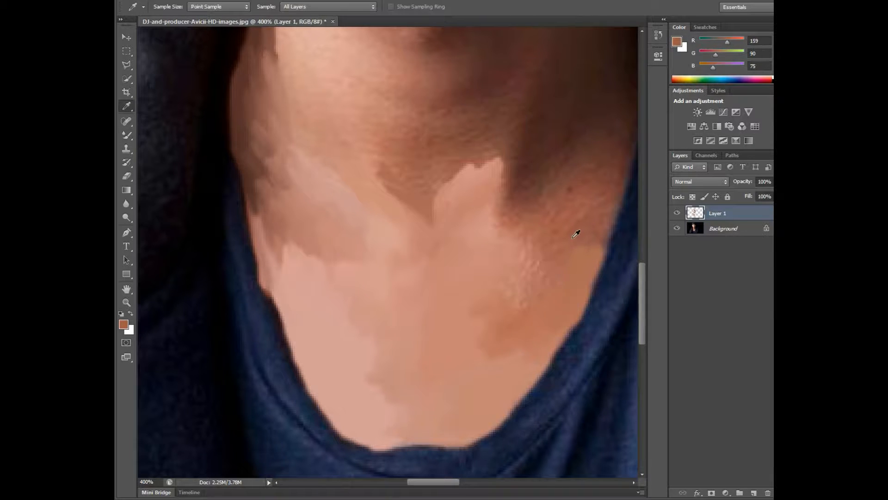
{"action": "left_click", "coordinate": [555, 231], "text": "alt"}
{"action": "mouse_move", "coordinate": [556, 231]}
{"action": "left_mouse_down"}
{"action": "mouse_move", "coordinate": [582, 237]}
{"action": "mouse_move", "coordinate": [585, 196]}
{"action": "mouse_move", "coordinate": [573, 208]}
{"action": "mouse_move", "coordinate": [606, 203]}
{"action": "left_mouse_up"}
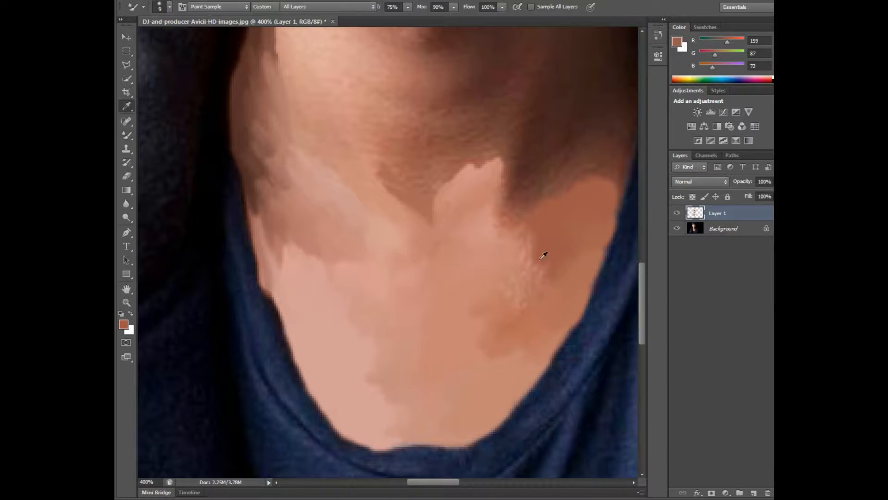
{"action": "left_click", "coordinate": [519, 260], "text": "alt"}
{"action": "mouse_move", "coordinate": [529, 261]}
{"action": "left_mouse_down"}
{"action": "mouse_move", "coordinate": [530, 315]}
{"action": "mouse_move", "coordinate": [516, 258]}
{"action": "mouse_move", "coordinate": [503, 250]}
{"action": "mouse_move", "coordinate": [529, 279]}
{"action": "mouse_move", "coordinate": [549, 264]}
{"action": "left_mouse_up"}
Step: Blend over the gaps in the lower chest strokes with the Background layer hidden, and show the layer again
{"action": "left_click", "coordinate": [676, 228]}
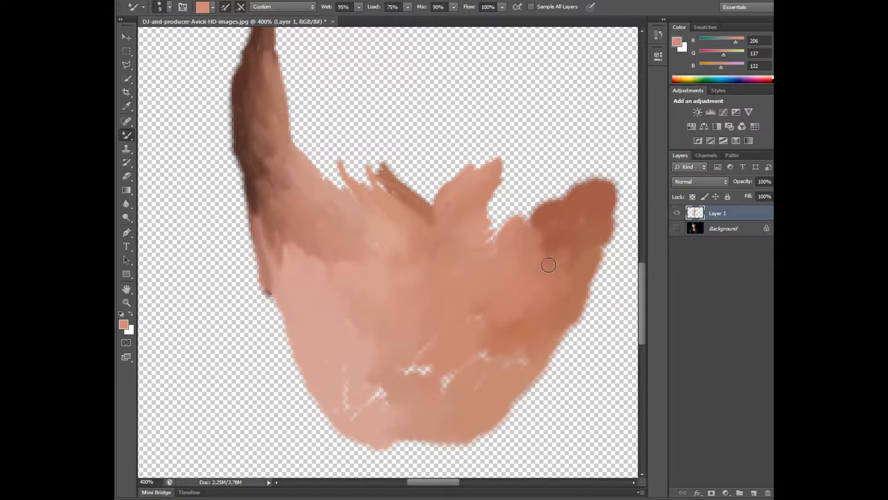
{"action": "mouse_move", "coordinate": [424, 352]}
{"action": "left_mouse_down"}
{"action": "mouse_move", "coordinate": [478, 355]}
{"action": "mouse_move", "coordinate": [465, 333]}
{"action": "mouse_move", "coordinate": [375, 391]}
{"action": "mouse_move", "coordinate": [354, 339]}
{"action": "mouse_move", "coordinate": [359, 388]}
{"action": "mouse_move", "coordinate": [502, 371]}
{"action": "left_mouse_up"}
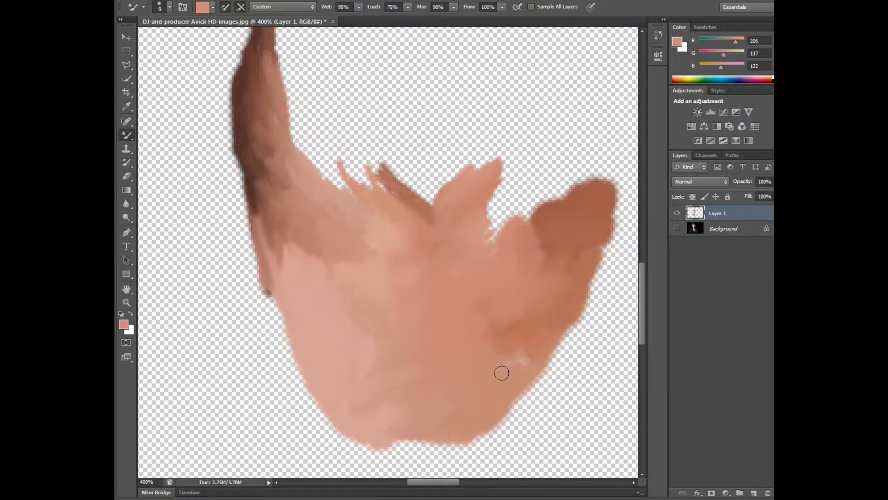
{"action": "left_click", "coordinate": [676, 228]}
Step: Paint the shadow above the collarbone and beside the throat hollow with sampled browns (RGB 121, 73, 63; 100, 56, 48; 110, 63, 53)
{"action": "scroll", "coordinate": [627, 265], "scroll_direction": "up", "scroll_amount": 1}
{"action": "left_click", "coordinate": [573, 219], "text": "alt"}
{"action": "mouse_move", "coordinate": [542, 231]}
{"action": "left_mouse_down"}
{"action": "mouse_move", "coordinate": [571, 231]}
{"action": "mouse_move", "coordinate": [623, 208]}
{"action": "left_mouse_up"}
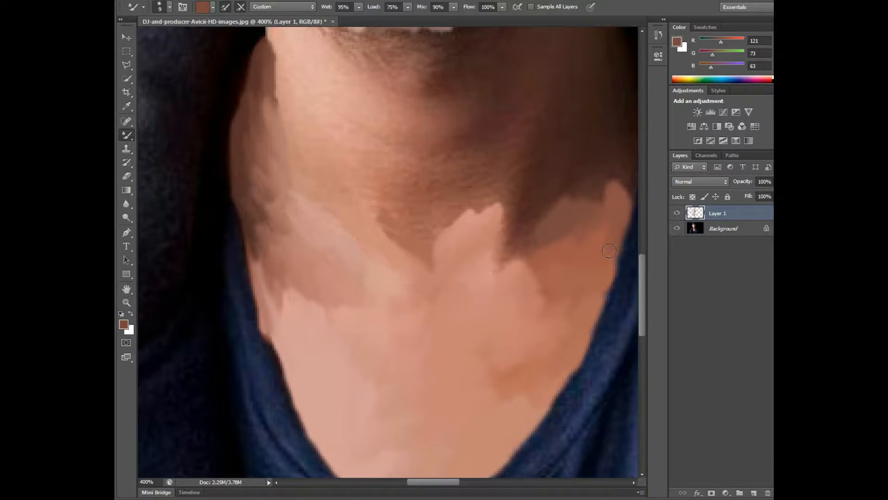
{"action": "left_click", "coordinate": [536, 225], "text": "alt"}
{"action": "left_click_drag", "start_coordinate": [492, 270], "coordinate": [561, 135]}
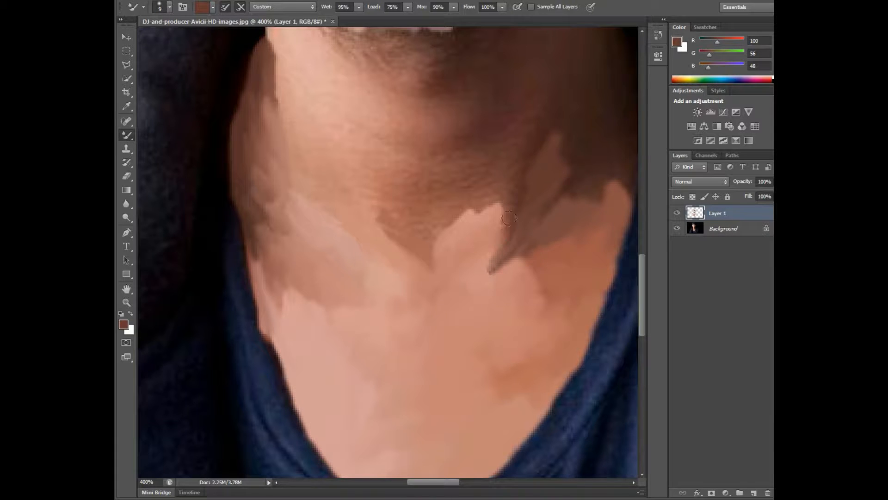
{"action": "left_click_drag", "start_coordinate": [515, 204], "coordinate": [492, 268]}
{"action": "left_click", "coordinate": [523, 203], "text": "alt"}
{"action": "left_click_drag", "start_coordinate": [510, 206], "coordinate": [493, 215]}
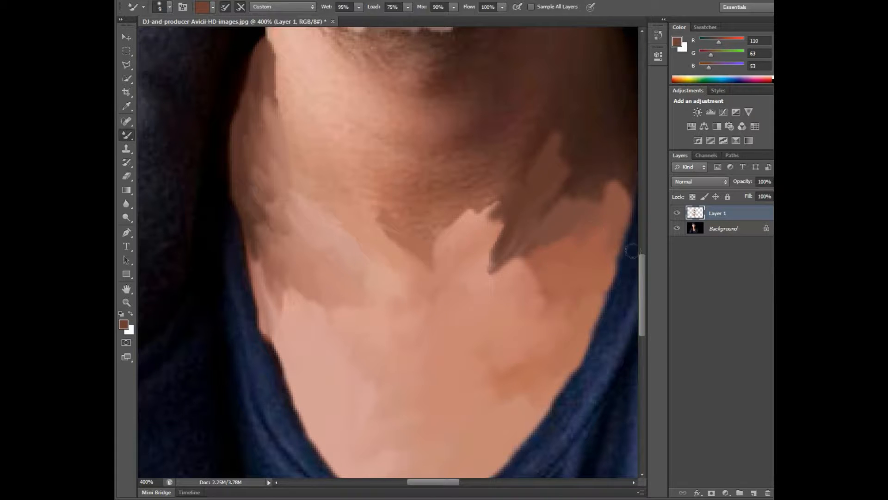
Step: Paint the darkest shadow where the shaded side of the neck meets the shirt, using sampled dark brown (RGB 68, 37, 34)
{"action": "left_click_drag", "start_coordinate": [442, 481], "coordinate": [455, 481]}
{"action": "left_click", "coordinate": [462, 160], "text": "alt"}
{"action": "mouse_move", "coordinate": [448, 201]}
{"action": "left_mouse_down"}
{"action": "mouse_move", "coordinate": [483, 189]}
{"action": "mouse_move", "coordinate": [503, 180]}
{"action": "mouse_move", "coordinate": [506, 153]}
{"action": "left_mouse_up"}
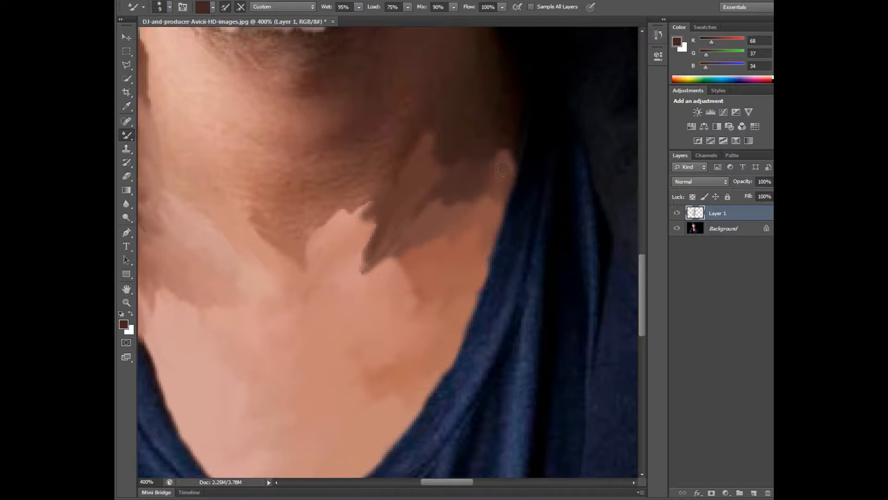
{"action": "left_click", "coordinate": [476, 148], "text": "alt"}
{"action": "mouse_move", "coordinate": [438, 157]}
{"action": "left_mouse_down"}
{"action": "mouse_move", "coordinate": [476, 155]}
{"action": "mouse_move", "coordinate": [520, 122]}
{"action": "left_mouse_up"}
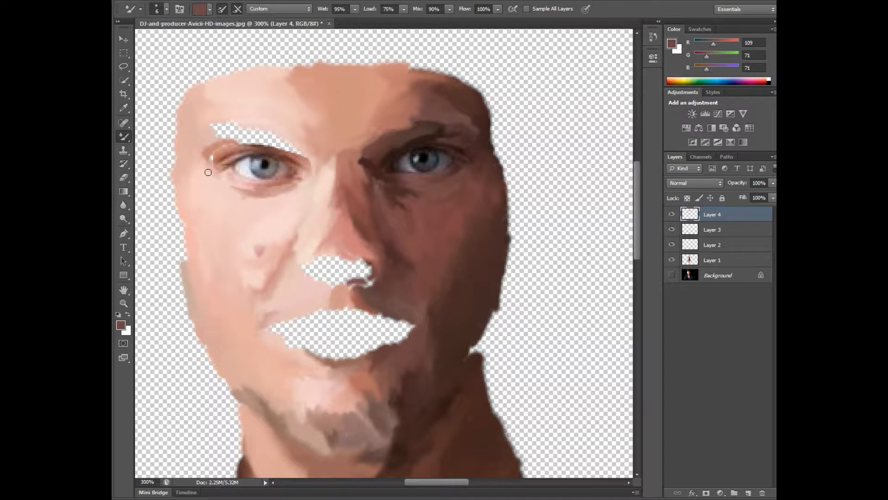
Step: Fill the small gap beside the lit eye's outer corner on Layer 4 with sampled skin tone (RGB 199, 133, 121) and show the Background layer
{"action": "left_click", "coordinate": [208, 171], "text": "alt"}
{"action": "left_click_drag", "start_coordinate": [211, 164], "coordinate": [211, 158]}
{"action": "left_click", "coordinate": [213, 154], "text": "alt"}
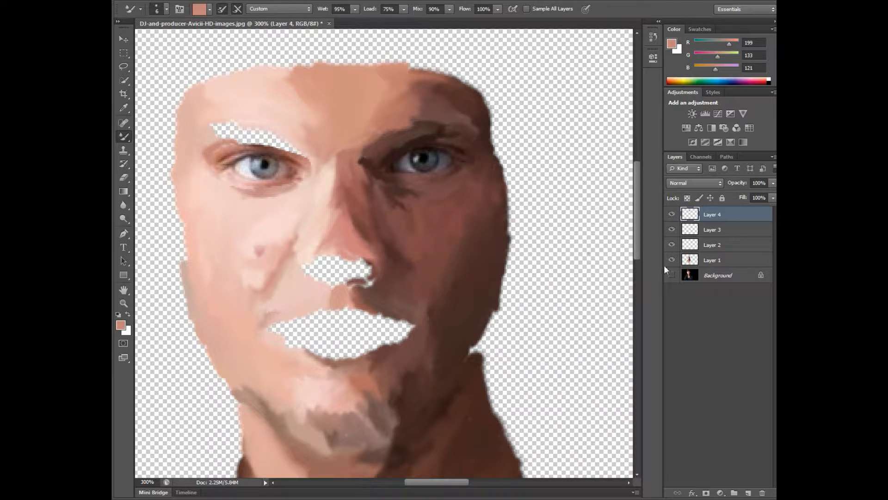
{"action": "left_click", "coordinate": [671, 275]}
Step: Paint the outer part of the lit-side eyebrow with sampled tones (RGB 180, 136, 127; 129, 87, 73; 136, 92, 80), checking gaps with the Background hidden
{"action": "left_click", "coordinate": [225, 135], "text": "alt"}
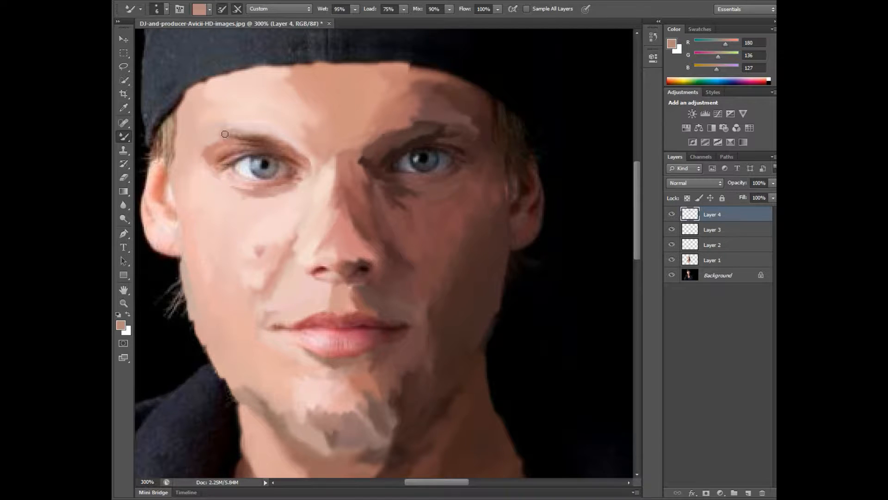
{"action": "left_click", "coordinate": [238, 136], "text": "alt"}
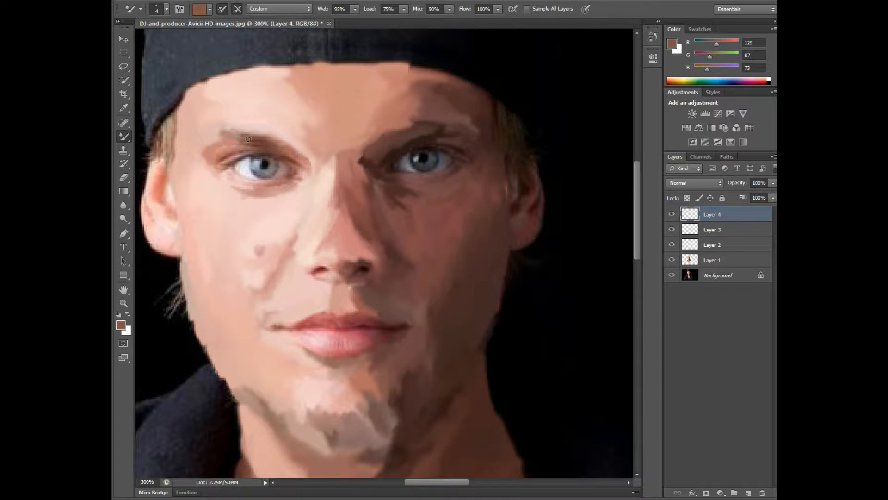
{"action": "left_click", "coordinate": [237, 124], "text": "alt"}
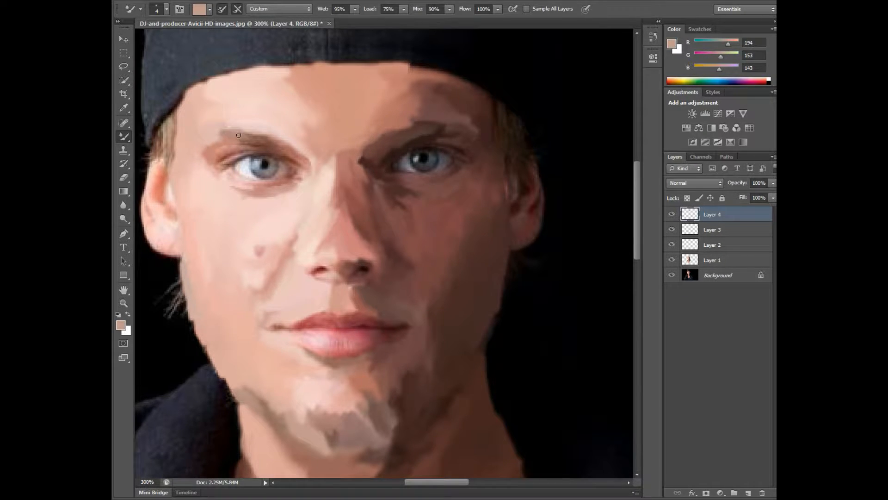
{"action": "left_click", "coordinate": [671, 275]}
{"action": "left_click", "coordinate": [252, 139], "text": "alt"}
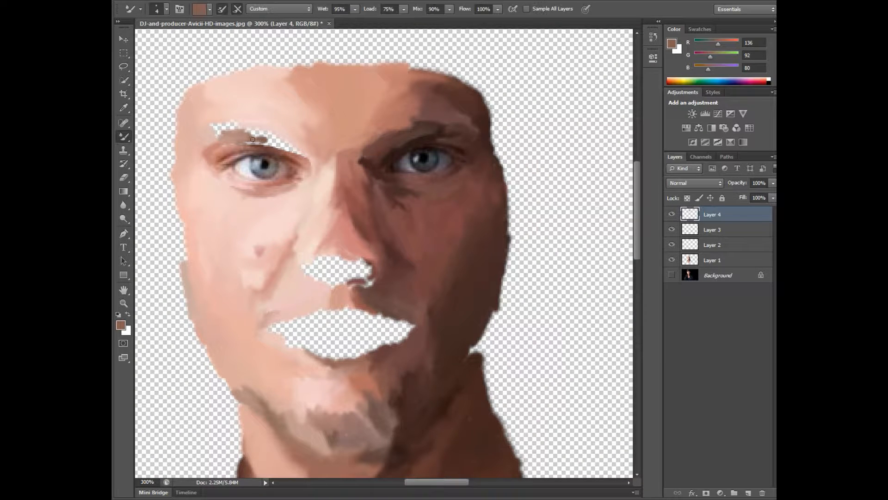
{"action": "left_click", "coordinate": [671, 274]}
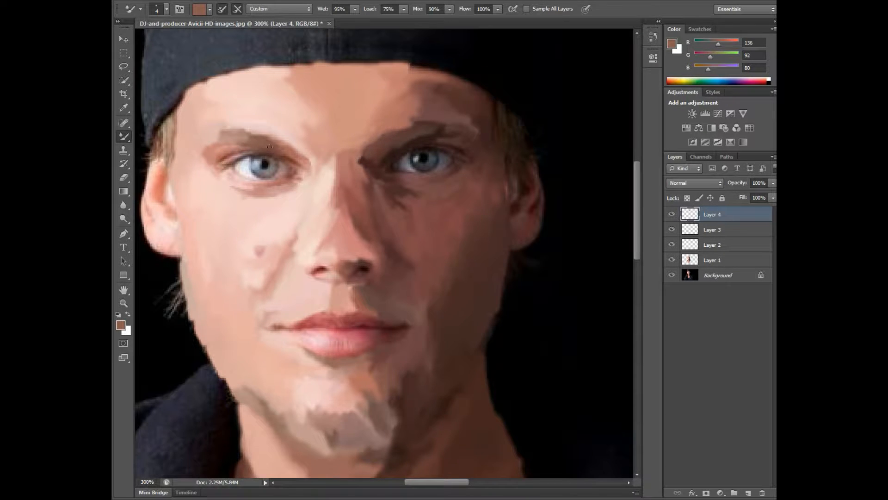
Step: Paint the skin along the lit-side eyebrow's upper edge with RGB 225, 185, 176 and 208, 159, 152, toggling the Background layer to find gaps
{"action": "left_click", "coordinate": [672, 275]}
{"action": "left_click", "coordinate": [672, 275]}
{"action": "left_click", "coordinate": [209, 133], "text": "alt"}
{"action": "left_click", "coordinate": [671, 275]}
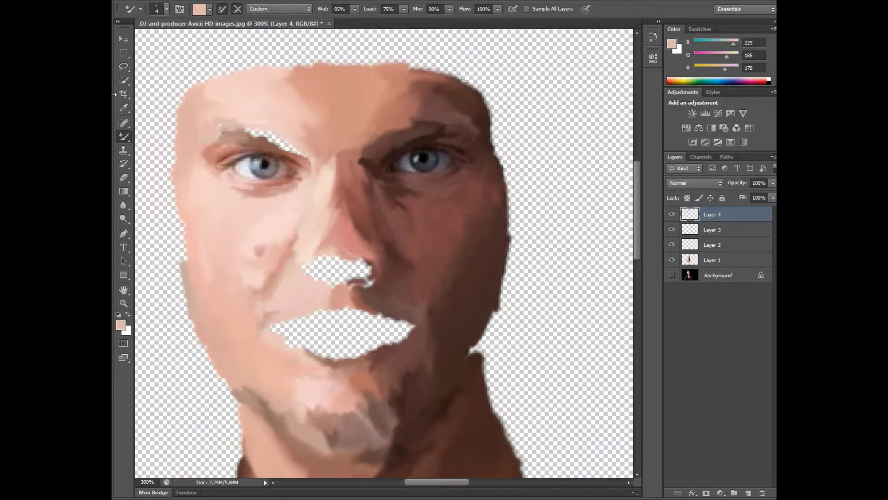
{"action": "left_click", "coordinate": [672, 275]}
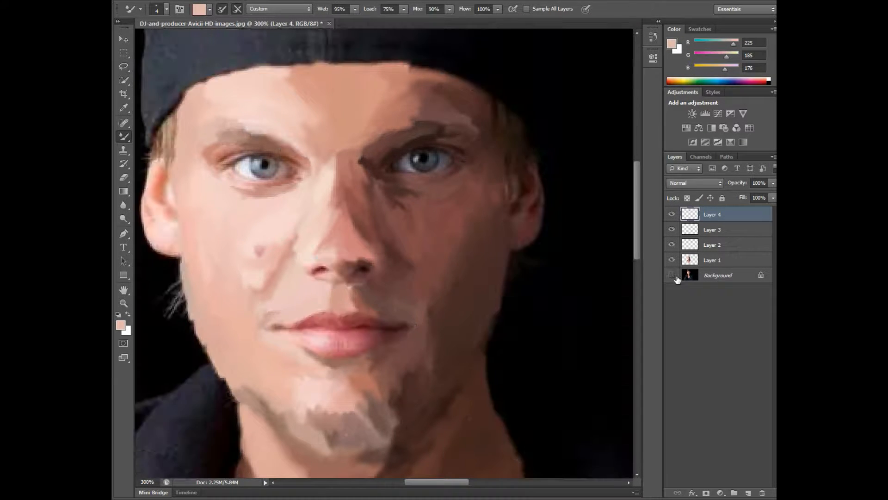
{"action": "left_click", "coordinate": [671, 275]}
{"action": "left_click", "coordinate": [672, 275]}
{"action": "left_click", "coordinate": [286, 135], "text": "alt"}
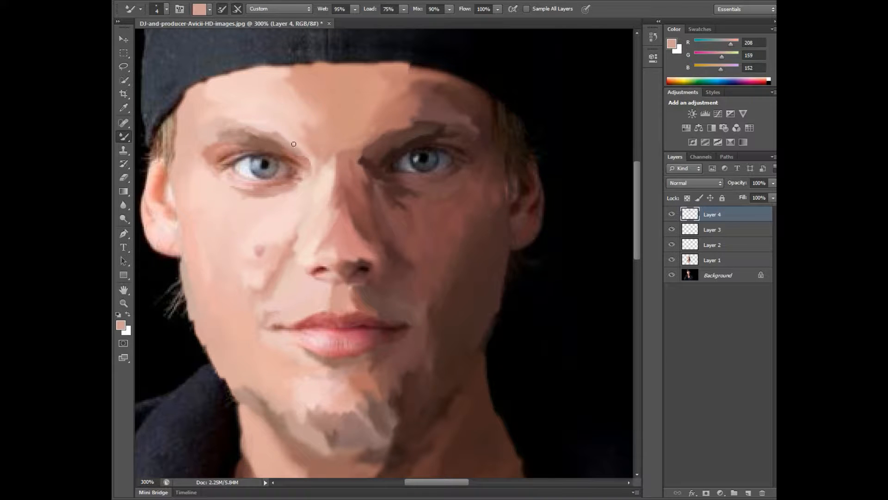
{"action": "left_click", "coordinate": [672, 274]}
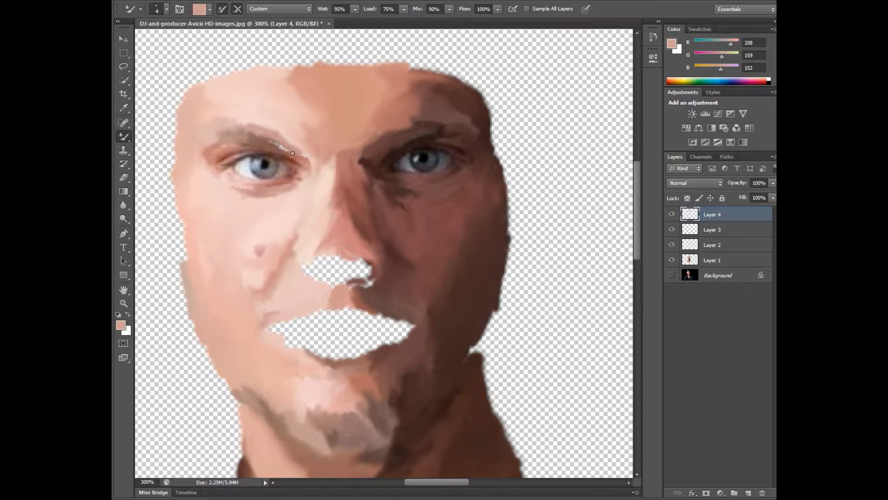
{"action": "left_click", "coordinate": [672, 275]}
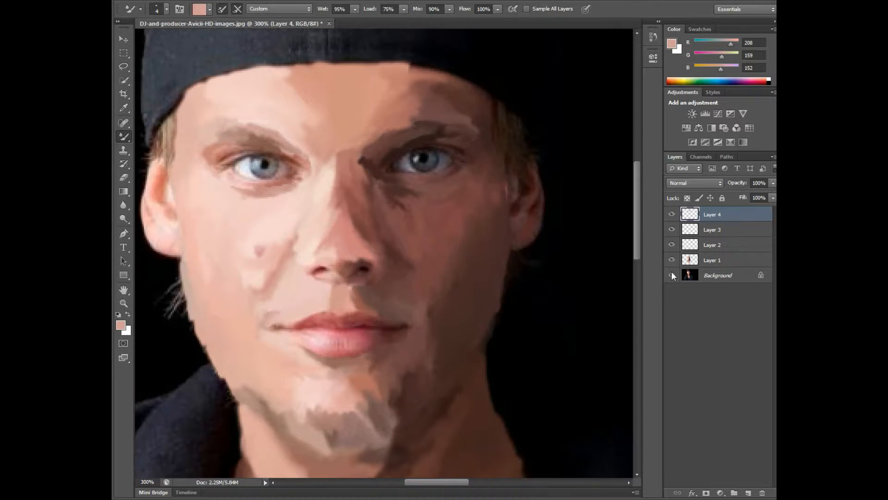
Step: Outline both lips from corner to corner with a closed Polygonal Lasso selection at 500% zoom
{"action": "key", "text": "shift+l"}
{"action": "key", "text": "z"}
{"action": "left_click", "coordinate": [293, 325]}
{"action": "left_click", "coordinate": [293, 326]}
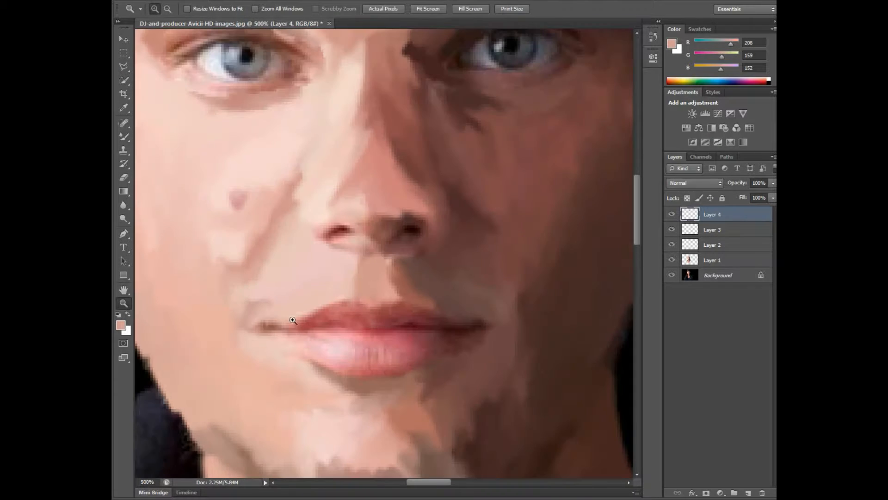
{"action": "left_click", "coordinate": [127, 70]}
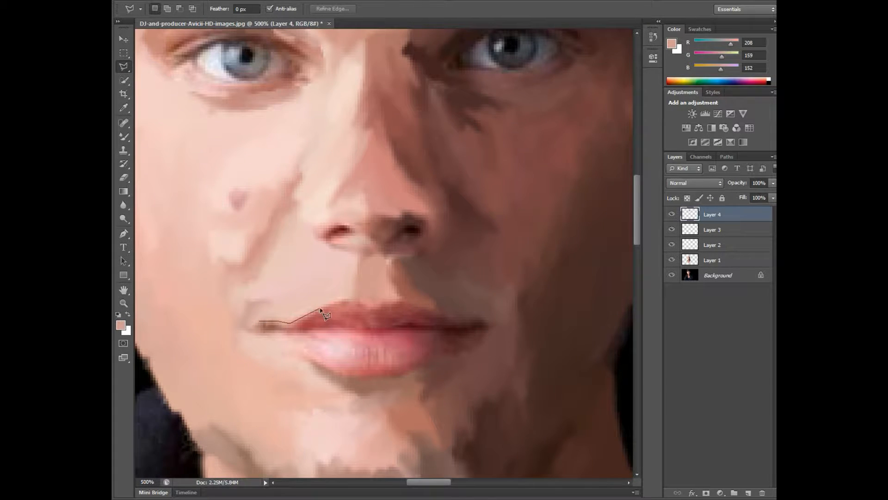
{"action": "left_click", "coordinate": [372, 307]}
{"action": "left_click", "coordinate": [393, 302]}
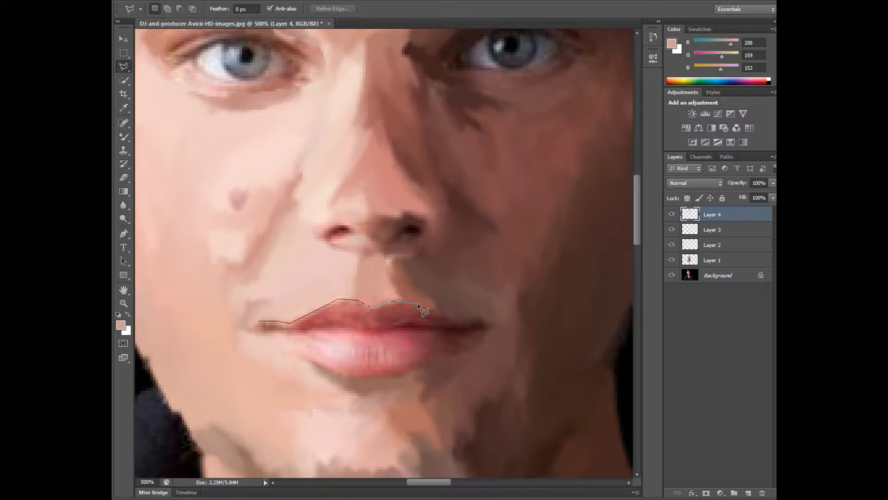
{"action": "left_click", "coordinate": [461, 323]}
{"action": "left_click", "coordinate": [473, 345]}
{"action": "left_click", "coordinate": [444, 353]}
{"action": "double_click", "coordinate": [282, 322]}
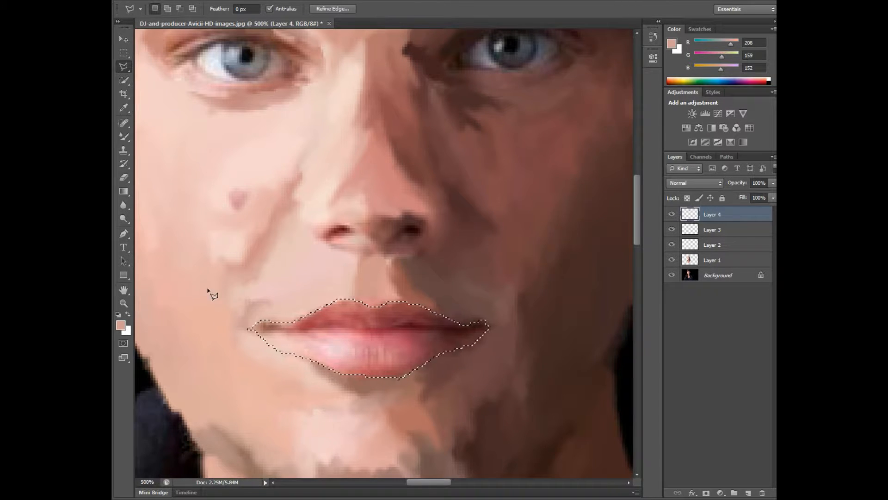
Step: Paint the lower lip's highlight with sampled pale pink (RGB 233, 198, 202) and its shaded side with darker tones (RGB 195, 111, 126; 100, 49, 54)
{"action": "key", "text": "i"}
{"action": "left_click", "coordinate": [340, 340]}
{"action": "key", "text": "b"}
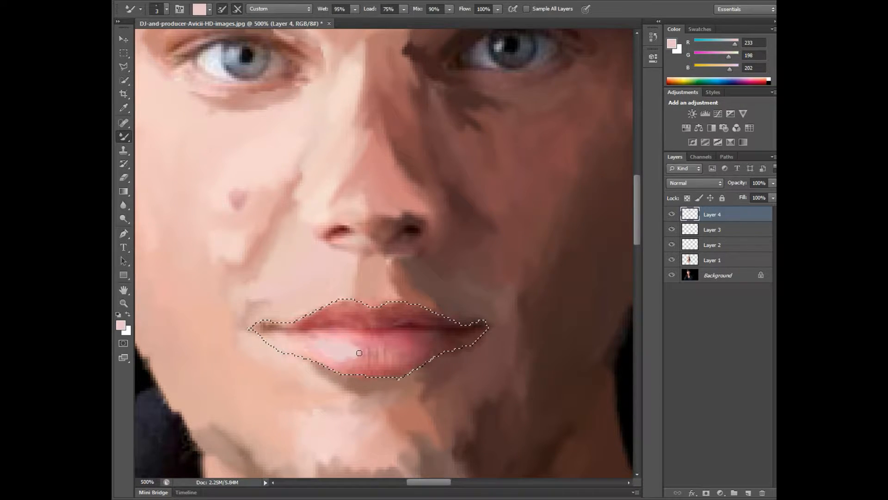
{"action": "left_click", "coordinate": [365, 351], "text": "alt"}
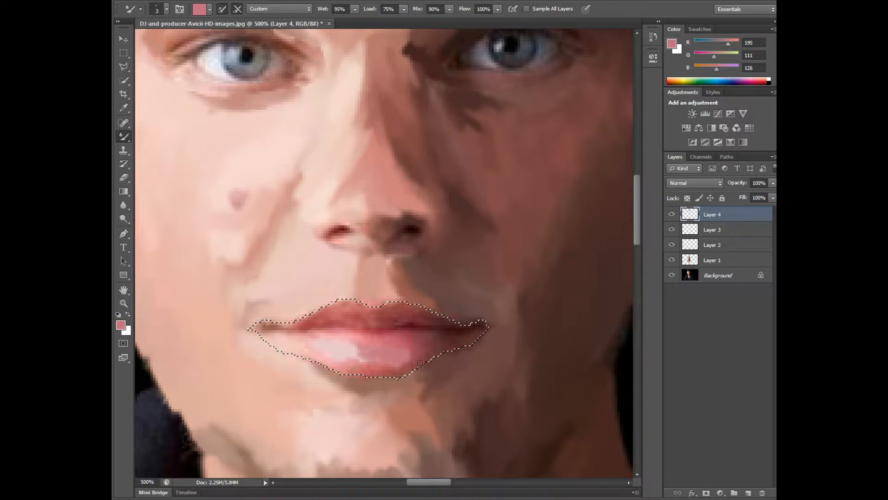
{"action": "left_click", "coordinate": [421, 352], "text": "alt"}
{"action": "left_click", "coordinate": [442, 340], "text": "alt"}
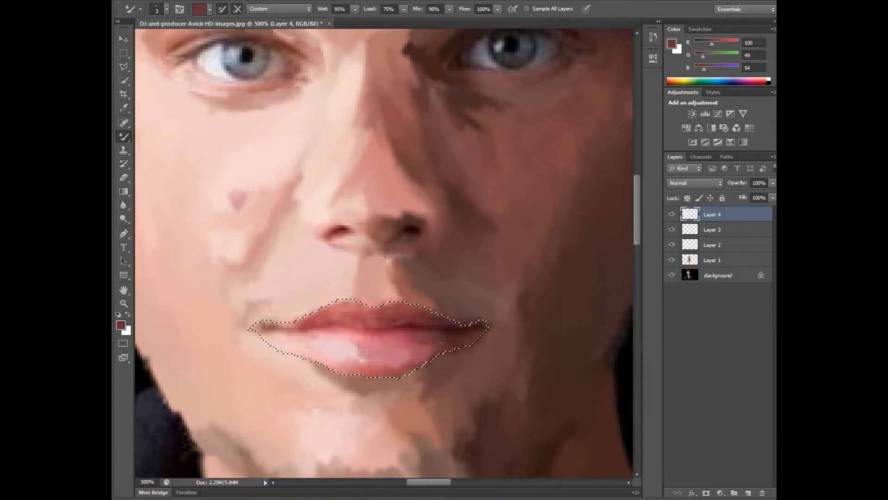
Step: Blend the lower lip's upper edge and shaded side with sampled pinks and reds (RGB 127, 59, 72; 212, 114, 127; 246, 163, 173; 139, 67, 80)
{"action": "left_click", "coordinate": [422, 340], "text": "alt"}
{"action": "left_click_drag", "start_coordinate": [422, 329], "coordinate": [421, 339]}
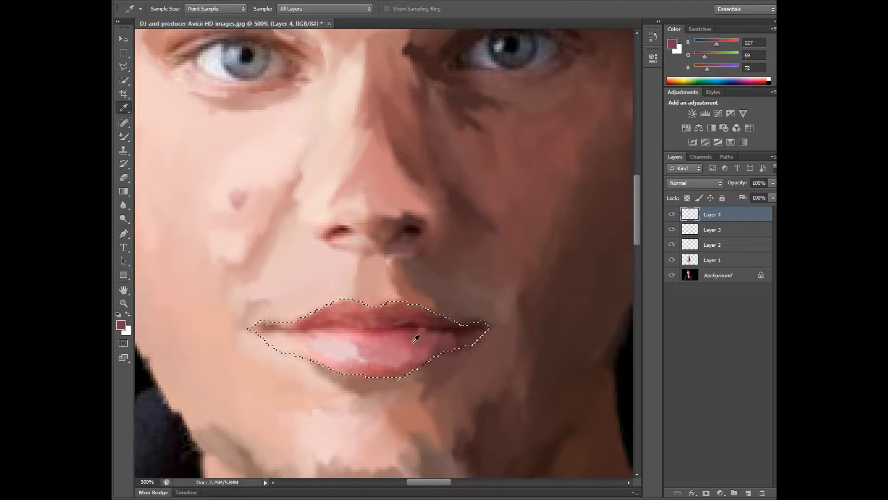
{"action": "left_click", "coordinate": [416, 343], "text": "alt"}
{"action": "left_click", "coordinate": [378, 346], "text": "alt"}
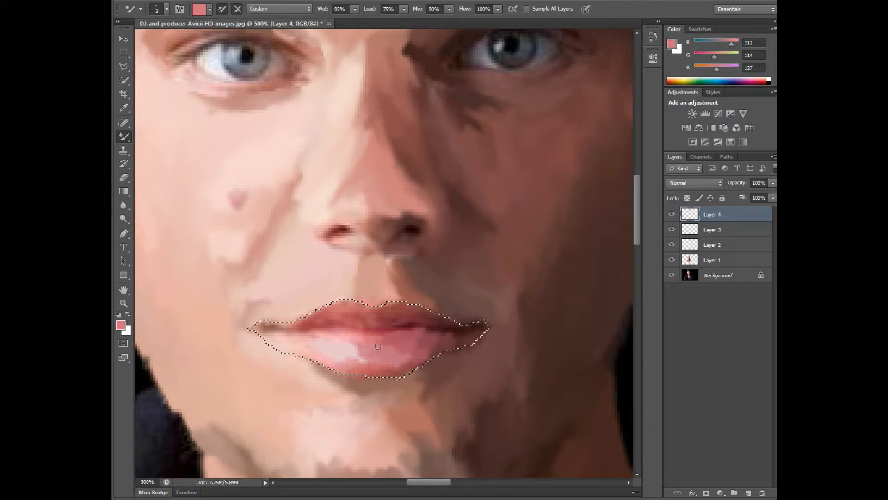
{"action": "left_click", "coordinate": [354, 337], "text": "alt"}
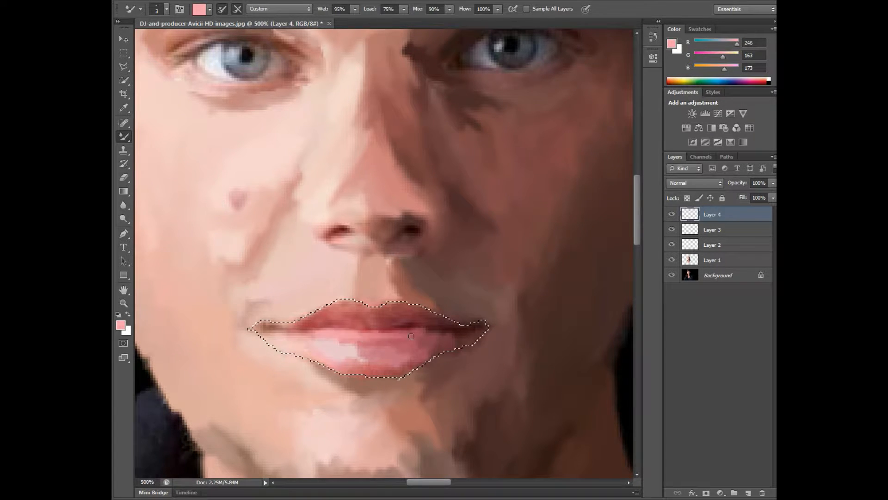
{"action": "left_click", "coordinate": [430, 337], "text": "alt"}
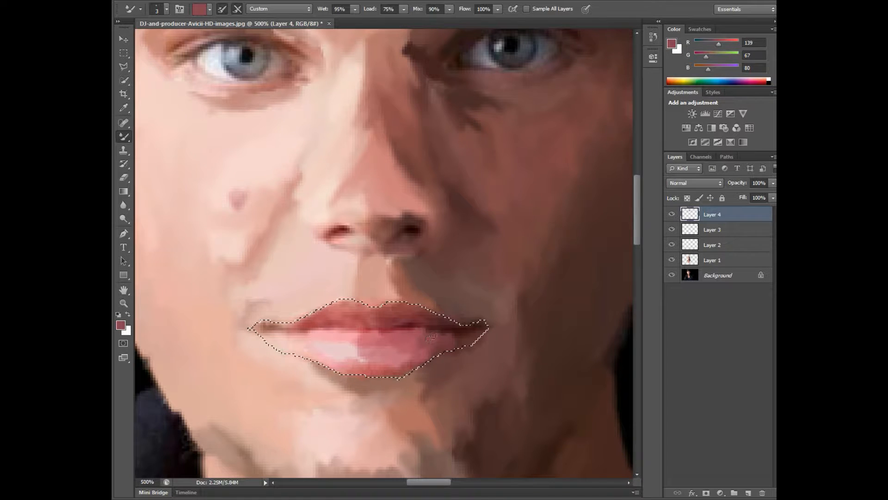
Step: Paint the lower lip's bottom edge towards the lit corner with sampled tones (RGB 161, 76, 84; 214, 132, 138; 236, 181, 187)
{"action": "left_click", "coordinate": [402, 370], "text": "alt"}
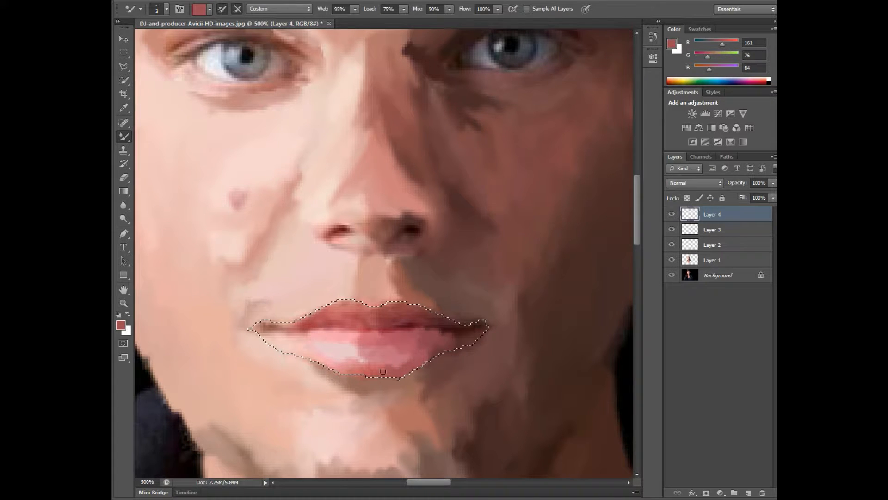
{"action": "left_click", "coordinate": [364, 368], "text": "alt"}
{"action": "left_click", "coordinate": [343, 372], "text": "alt"}
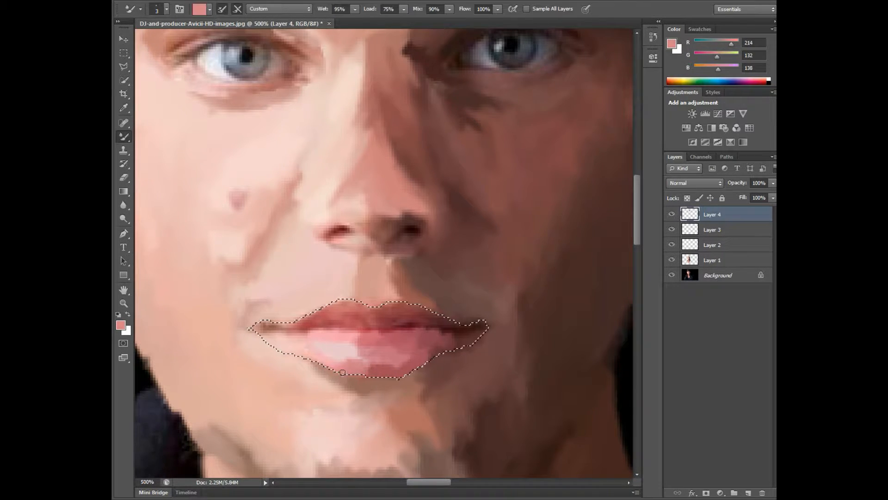
{"action": "left_click", "coordinate": [326, 360], "text": "alt"}
{"action": "left_click", "coordinate": [341, 366], "text": "alt"}
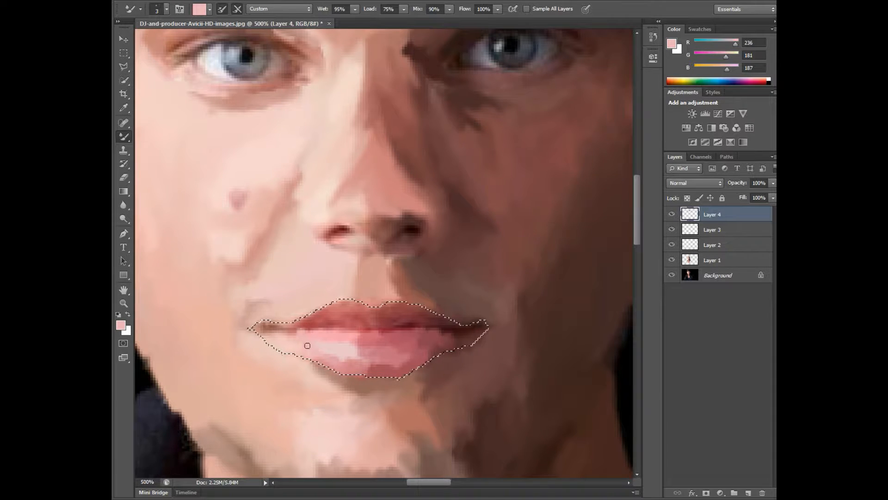
Step: Paint both mouth corners with sampled browns (RGB 74, 33, 31; 162, 104, 92), checking coverage with the Background layer hidden
{"action": "left_click", "coordinate": [673, 276]}
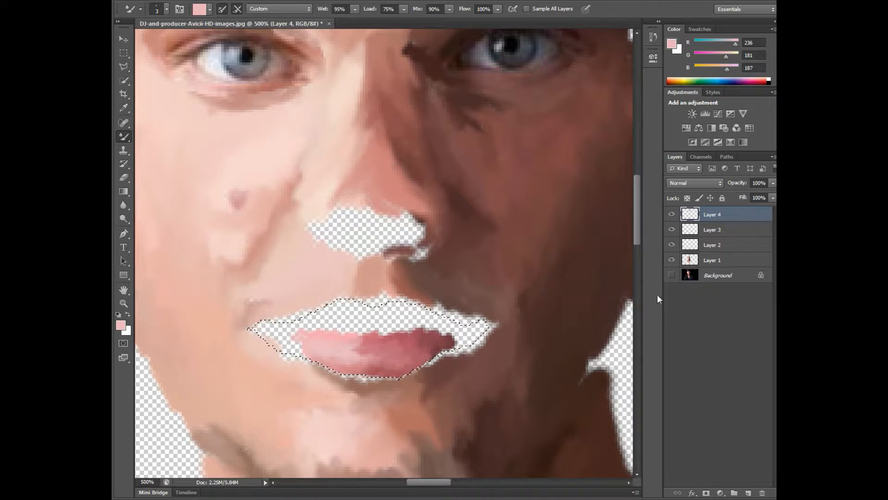
{"action": "left_click", "coordinate": [672, 275]}
{"action": "left_click", "coordinate": [672, 275]}
{"action": "left_click", "coordinate": [672, 275]}
{"action": "left_click", "coordinate": [461, 337], "text": "alt"}
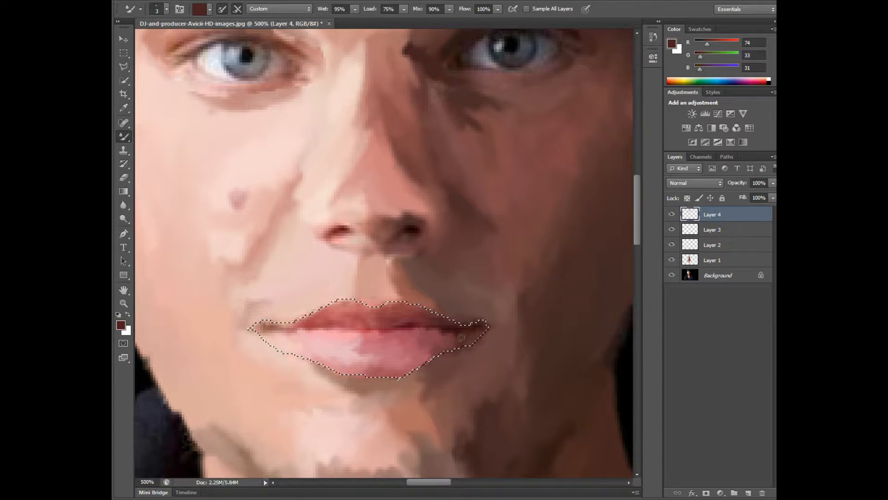
{"action": "left_click", "coordinate": [305, 340], "text": "alt"}
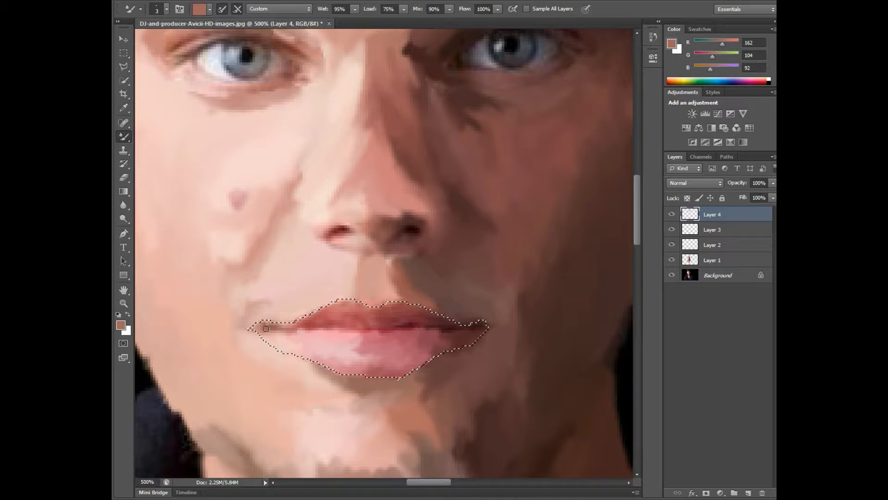
Step: Paint the dark line between the lips with sampled deep reds (RGB 84, 16, 29; 88, 19, 32) using the Brush, and return to the Mixer Brush
{"action": "left_click", "coordinate": [416, 328], "text": "alt"}
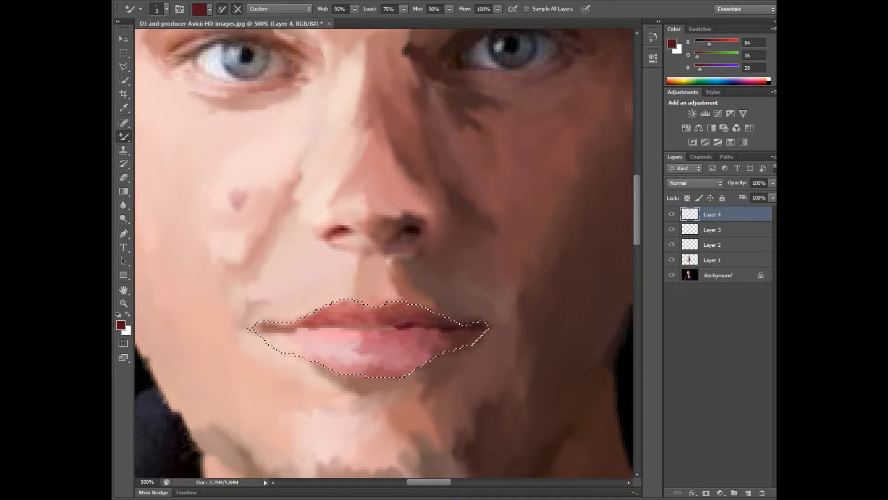
{"action": "left_click", "coordinate": [401, 329], "text": "alt"}
{"action": "key", "text": "shift+b"}
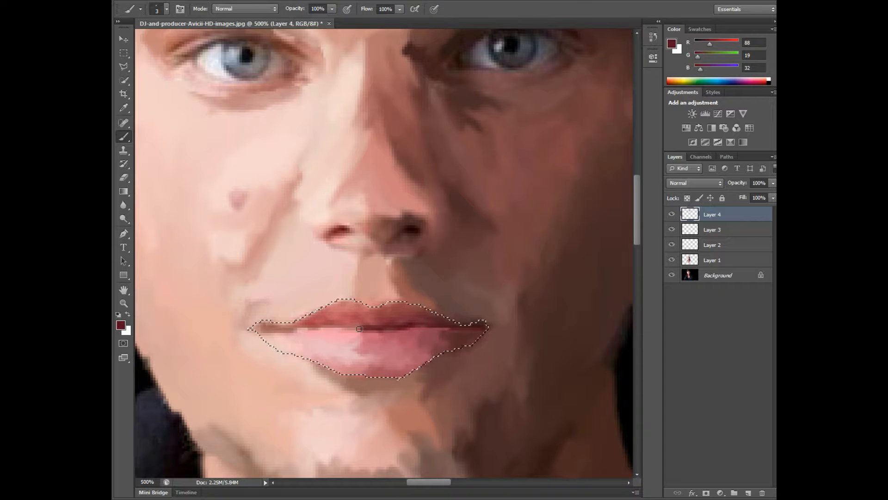
{"action": "left_click", "coordinate": [354, 329], "text": "alt"}
{"action": "right_click", "coordinate": [123, 137]}
{"action": "left_click", "coordinate": [159, 166]}
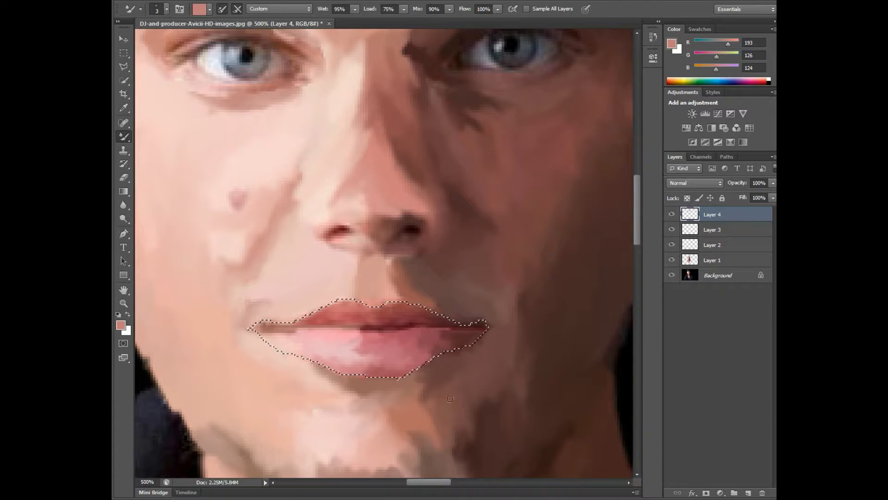
Step: Fill the lower lip's lit corner with sampled pale pinks (RGB 236, 201, 196; 236, 184, 190), checking for gaps with the Background hidden
{"action": "left_click", "coordinate": [672, 275]}
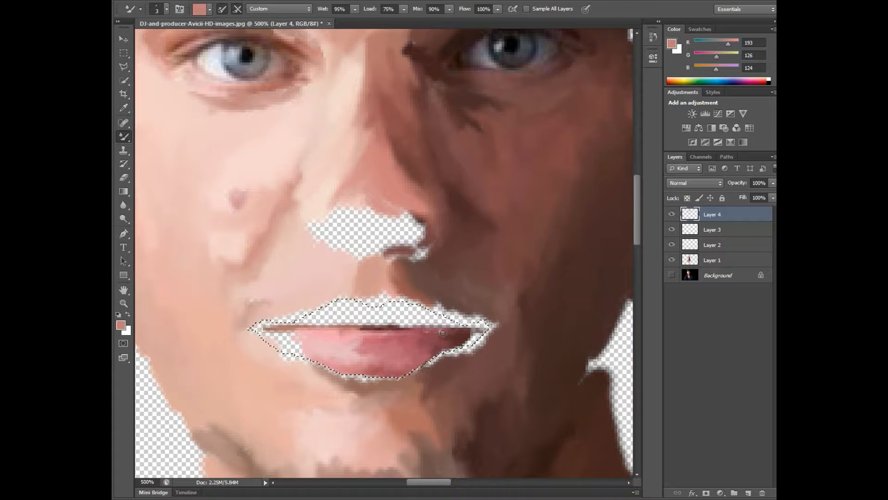
{"action": "left_click", "coordinate": [672, 275]}
{"action": "left_click", "coordinate": [283, 343], "text": "alt"}
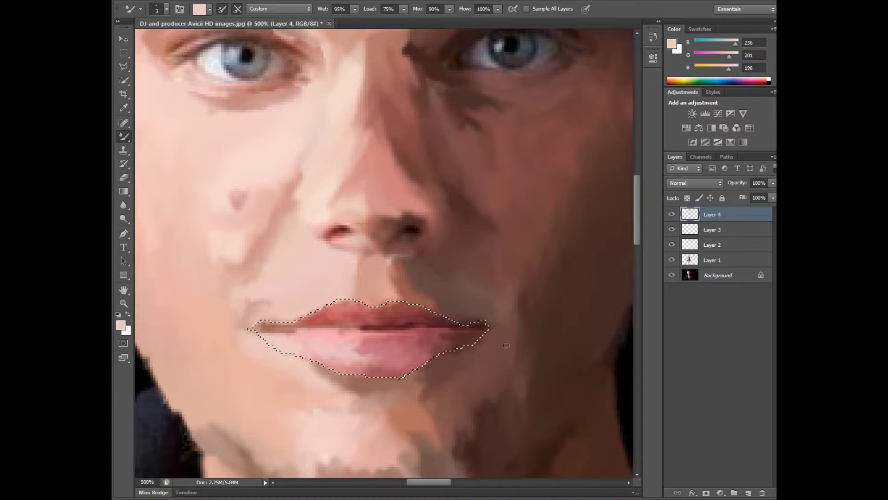
{"action": "left_click", "coordinate": [672, 275]}
{"action": "left_click", "coordinate": [299, 346], "text": "alt"}
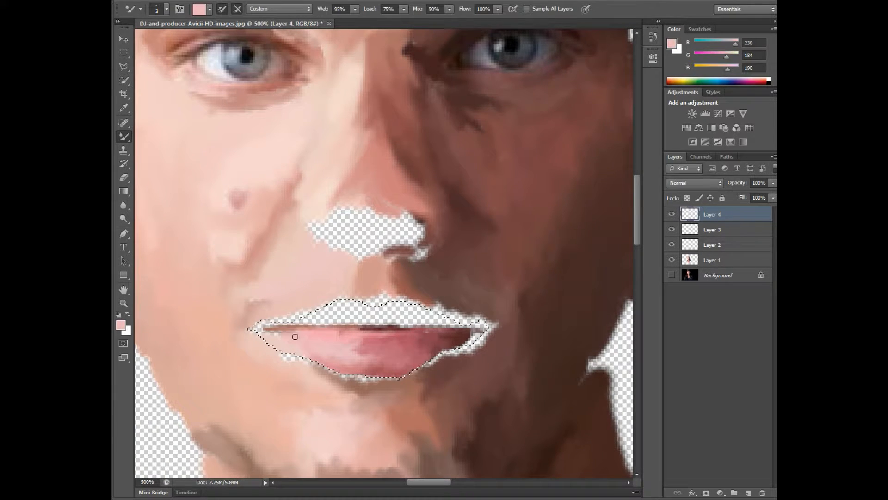
{"action": "left_click", "coordinate": [672, 275]}
Step: Paint the upper lip's lit half up to the cupid's bow with sampled reds (RGB 181, 81, 89; 188, 89, 94; 197, 106, 109)
{"action": "left_click", "coordinate": [314, 321], "text": "alt"}
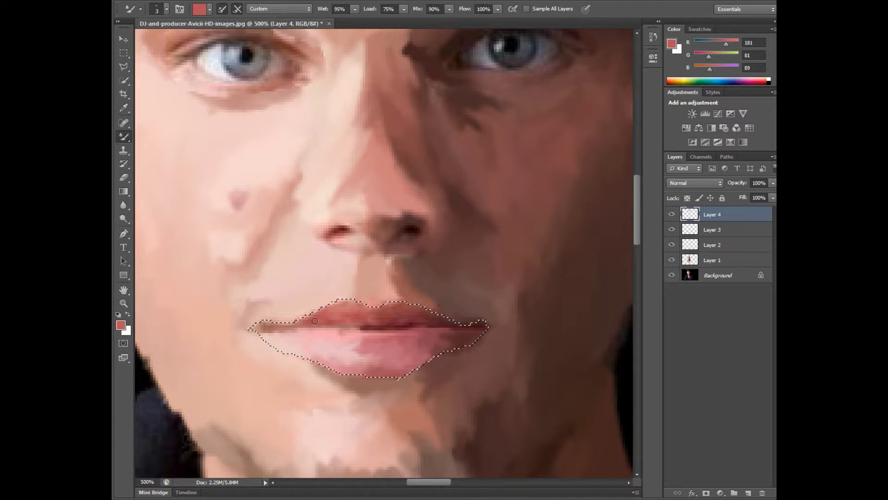
{"action": "left_click", "coordinate": [327, 320], "text": "alt"}
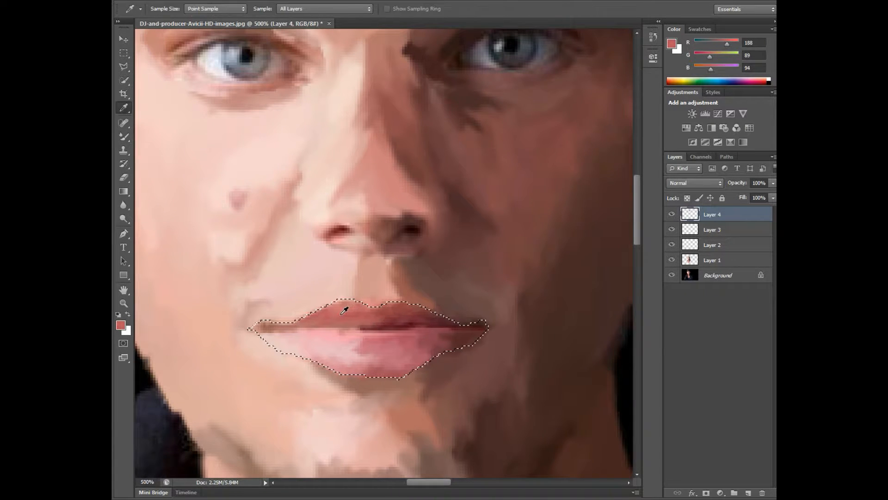
{"action": "left_click", "coordinate": [319, 315], "text": "alt"}
{"action": "left_click", "coordinate": [370, 305], "text": "alt"}
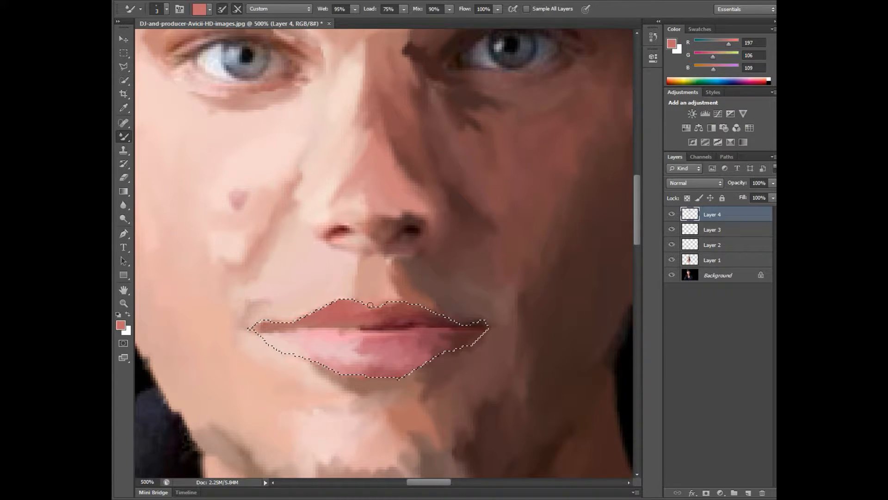
{"action": "left_click", "coordinate": [672, 275]}
{"action": "left_click", "coordinate": [672, 275]}
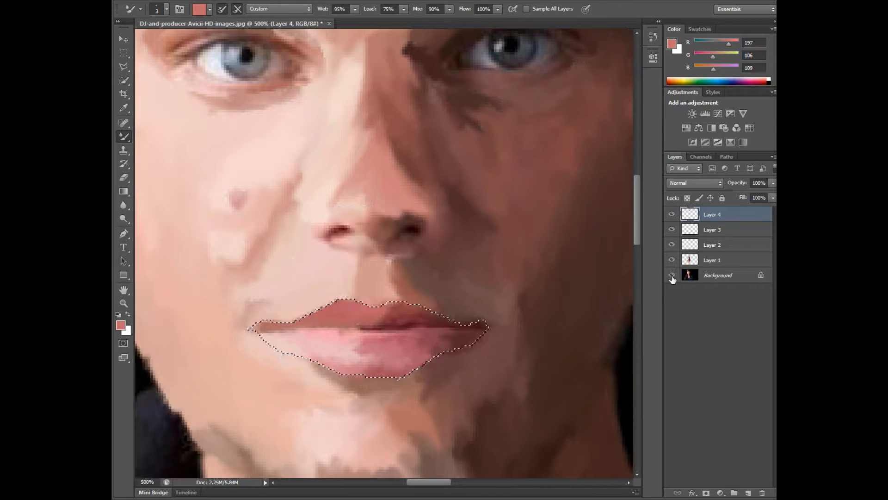
Step: Paint the upper part of the upper lip's shaded half with a sampled brownish red (RGB 145, 65, 66)
{"action": "key", "text": "i"}
{"action": "left_click", "coordinate": [432, 324]}
{"action": "key", "text": "b"}
{"action": "left_click", "coordinate": [672, 275]}
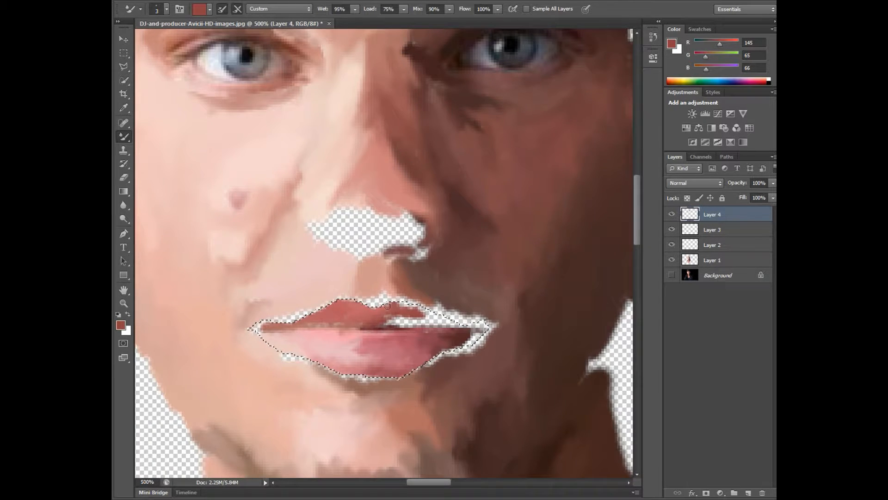
{"action": "left_click", "coordinate": [671, 276]}
Step: Fill the remaining gaps in the upper lip's shaded half with a sampled dark red (RGB 89, 36, 42)
{"action": "key", "text": "o"}
{"action": "key", "text": "i"}
{"action": "left_click", "coordinate": [448, 319]}
{"action": "key", "text": "b"}
{"action": "left_click", "coordinate": [672, 275]}
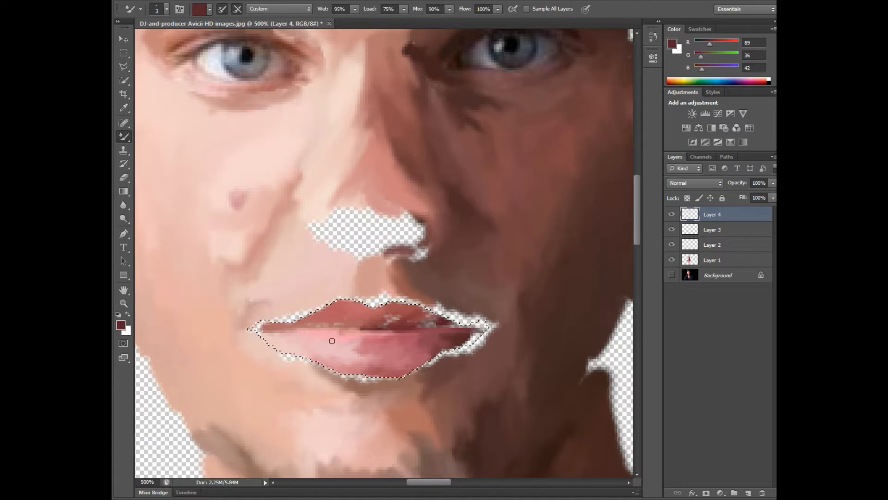
{"action": "left_click_drag", "start_coordinate": [453, 322], "coordinate": [304, 322]}
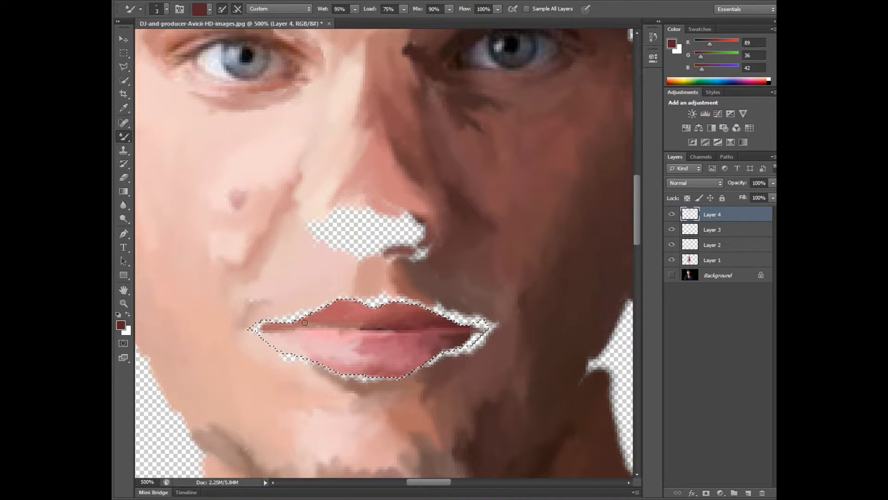
{"action": "left_click", "coordinate": [671, 275]}
{"action": "left_click", "coordinate": [671, 275]}
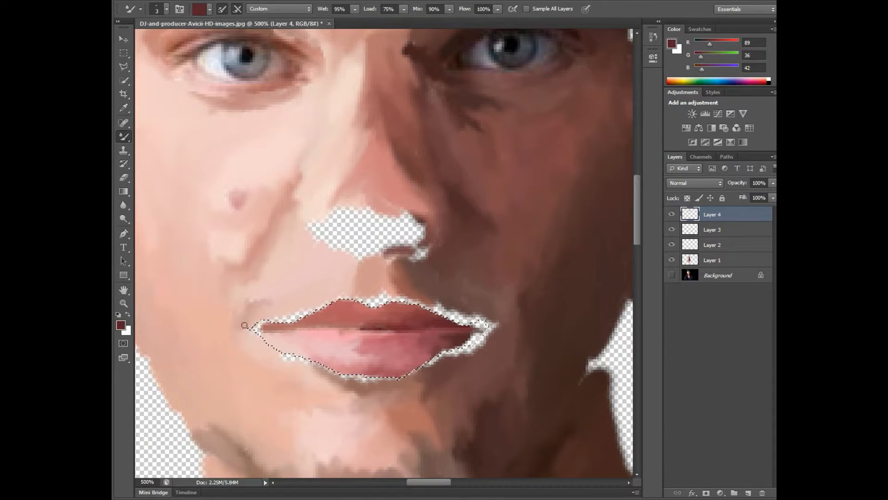
Step: Fill the mouth's lit corner with sampled pale pink (RGB 234, 196, 192) and its shaded corner with dark brown (RGB 88, 47, 45)
{"action": "key", "text": "ctrl+z"}
{"action": "left_click", "coordinate": [274, 337], "text": "alt"}
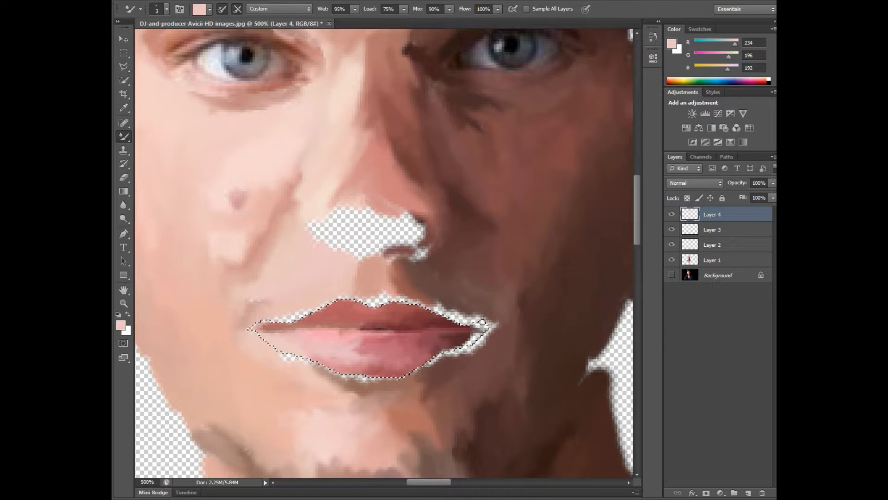
{"action": "left_click", "coordinate": [671, 275]}
{"action": "left_click", "coordinate": [480, 329], "text": "alt"}
{"action": "left_click", "coordinate": [671, 276]}
{"action": "mouse_move", "coordinate": [478, 337]}
{"action": "left_mouse_down"}
{"action": "mouse_move", "coordinate": [483, 325]}
{"action": "mouse_move", "coordinate": [461, 346]}
{"action": "left_mouse_up"}
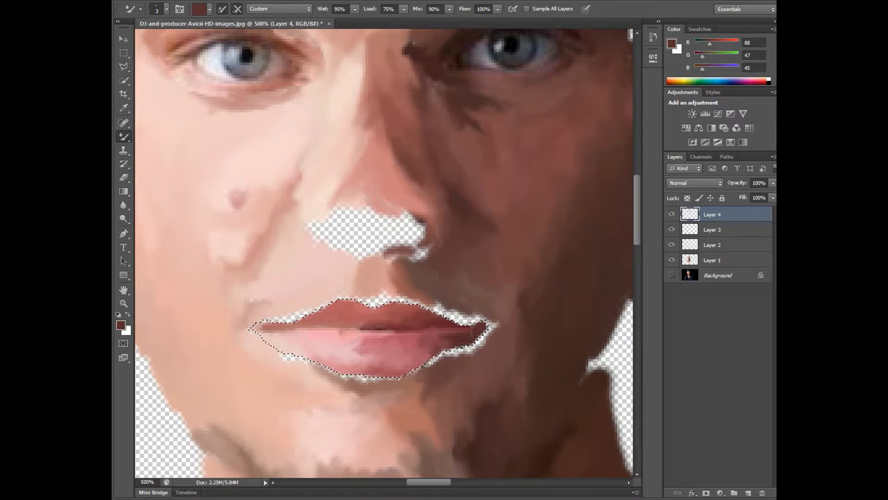
{"action": "left_click", "coordinate": [671, 275]}
{"action": "left_click", "coordinate": [671, 275]}
Step: Deselect the lips and cover the transparent gaps around them with sampled skin tones (RGB 235, 195, 192; 141, 84, 74; 106, 73, 68)
{"action": "left_click", "coordinate": [291, 303], "text": "alt"}
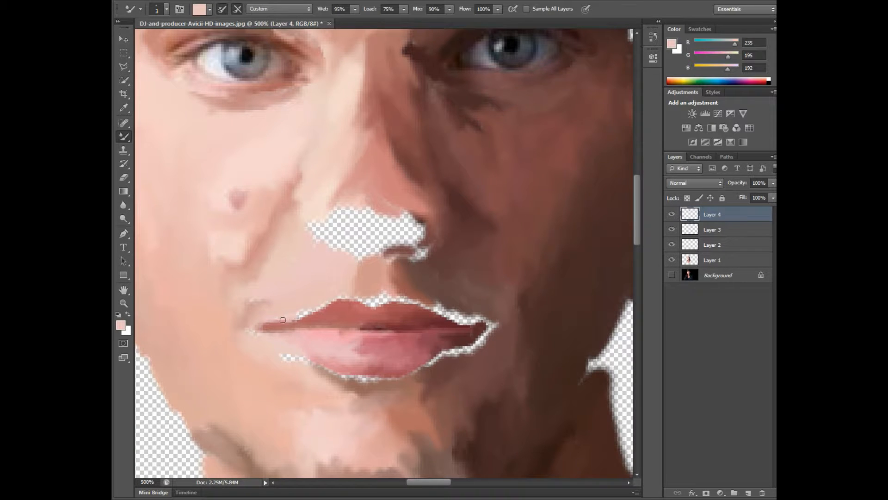
{"action": "mouse_move", "coordinate": [333, 303]}
{"action": "left_mouse_down"}
{"action": "mouse_move", "coordinate": [436, 306]}
{"action": "mouse_move", "coordinate": [429, 299]}
{"action": "mouse_move", "coordinate": [454, 318]}
{"action": "left_mouse_up"}
{"action": "left_click", "coordinate": [437, 306], "text": "alt"}
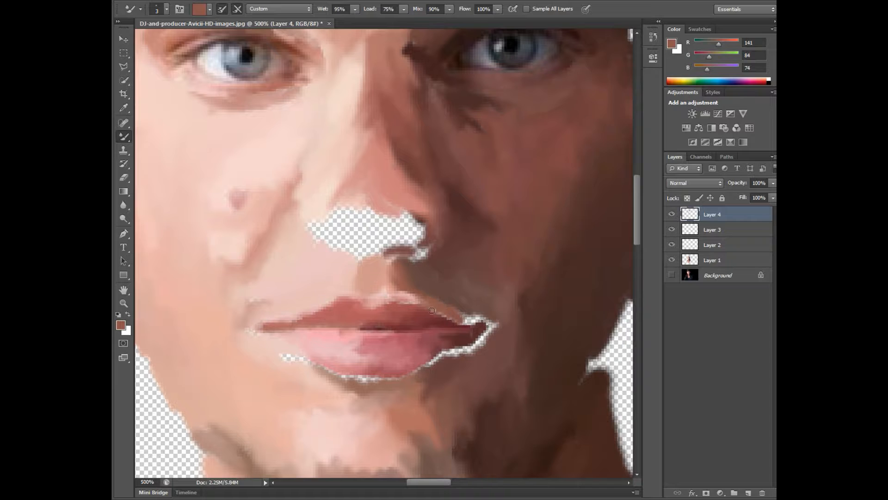
{"action": "left_click", "coordinate": [475, 320], "text": "alt"}
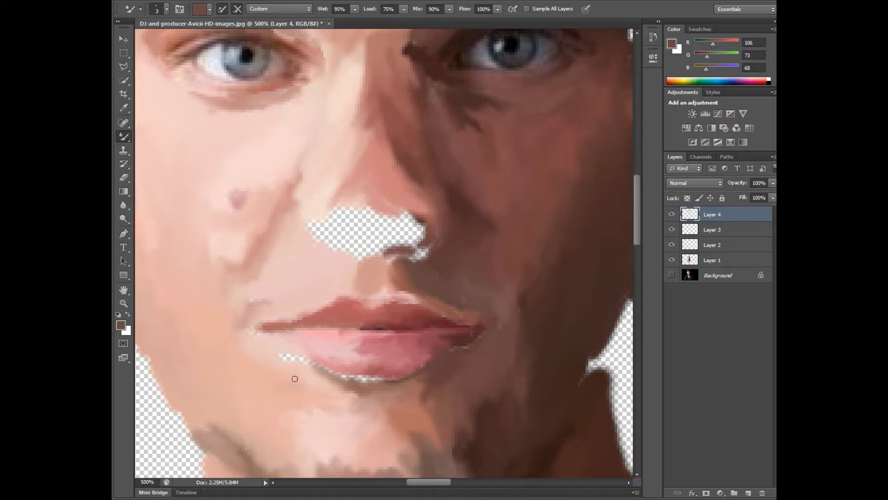
{"action": "left_click", "coordinate": [292, 357], "text": "alt"}
{"action": "mouse_move", "coordinate": [319, 367]}
{"action": "left_mouse_down"}
{"action": "mouse_move", "coordinate": [353, 379]}
{"action": "mouse_move", "coordinate": [345, 376]}
{"action": "mouse_move", "coordinate": [394, 378]}
{"action": "left_mouse_up"}
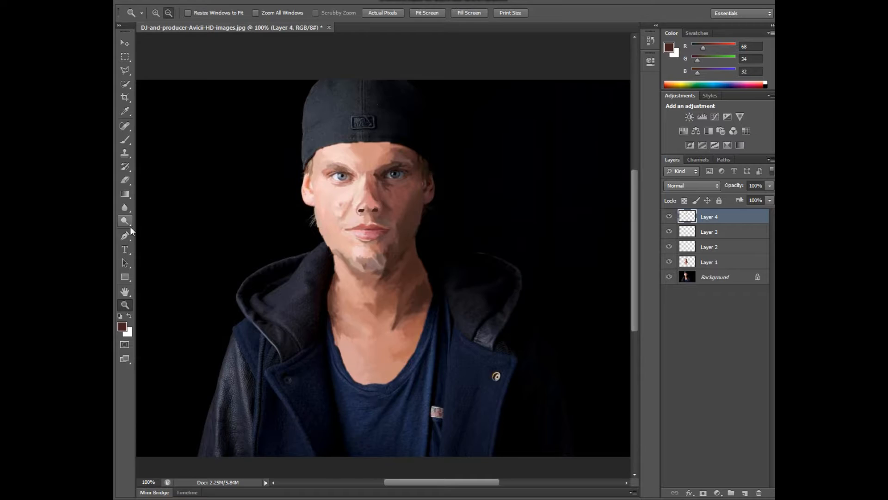
Step: Paint navy up the shirt's shaded fold beside the flag tag at 200% zoom, using the Brush at a larger size
{"action": "left_click", "coordinate": [155, 13]}
{"action": "left_click", "coordinate": [398, 399]}
{"action": "left_click_drag", "start_coordinate": [634, 327], "coordinate": [635, 359]}
{"action": "key", "text": "b"}
{"action": "left_click", "coordinate": [436, 313], "text": "alt"}
{"action": "key", "text": "bracketright"}
{"action": "key", "text": "bracketright"}
{"action": "key", "text": "bracketright"}
{"action": "key", "text": "bracketright"}
{"action": "key", "text": "bracketright"}
{"action": "key", "text": "bracketright"}
{"action": "key", "text": "bracketright"}
{"action": "left_click_drag", "start_coordinate": [438, 305], "coordinate": [456, 196]}
Step: Extend the painted fold up beside the neckline with a sampled dark navy (RGB 0, 7, 25)
{"action": "left_click", "coordinate": [450, 224], "text": "alt"}
{"action": "left_click", "coordinate": [459, 183], "text": "alt"}
{"action": "left_click_drag", "start_coordinate": [462, 162], "coordinate": [454, 211]}
{"action": "key", "text": "bracketleft"}
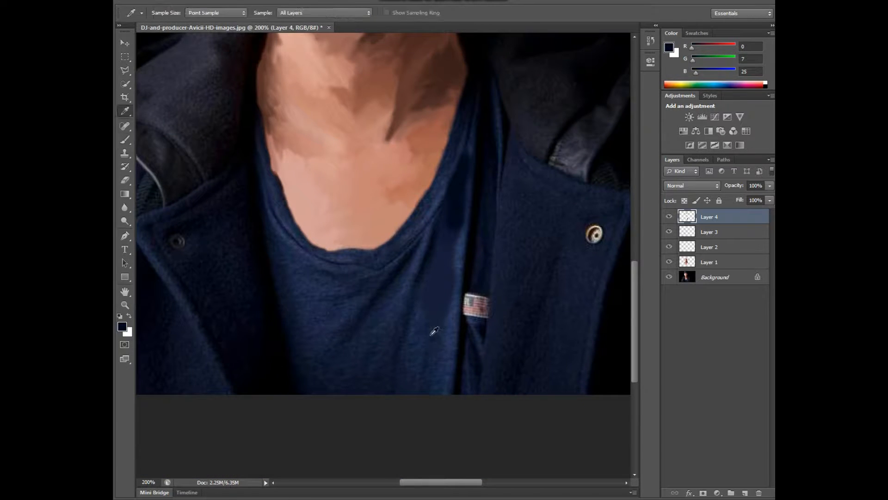
Step: Paint the shirt's lower part beside the flag tag with sampled navy tones (RGB 19, 35, 60; 15, 20, 40), check coverage and switch to the Mixer Brush
{"action": "left_click", "coordinate": [434, 312], "text": "alt"}
{"action": "left_click_drag", "start_coordinate": [419, 315], "coordinate": [418, 356]}
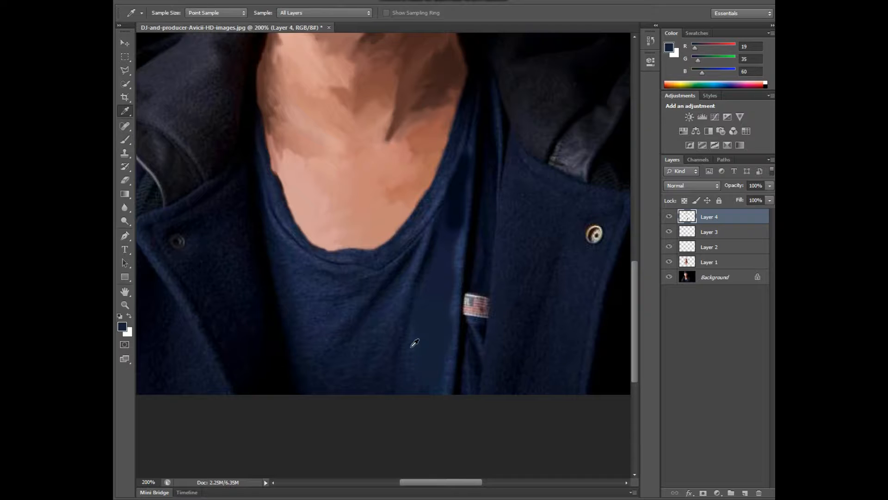
{"action": "left_click", "coordinate": [413, 342], "text": "alt"}
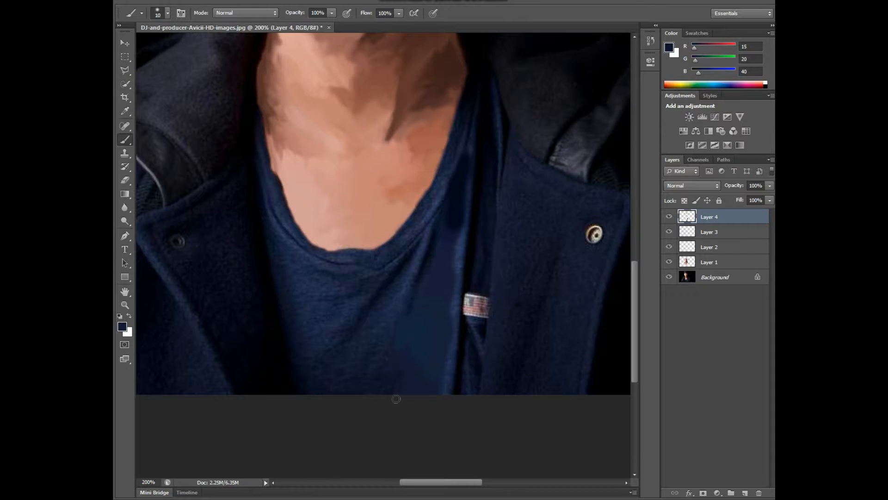
{"action": "left_click", "coordinate": [669, 276]}
{"action": "right_click", "coordinate": [125, 139]}
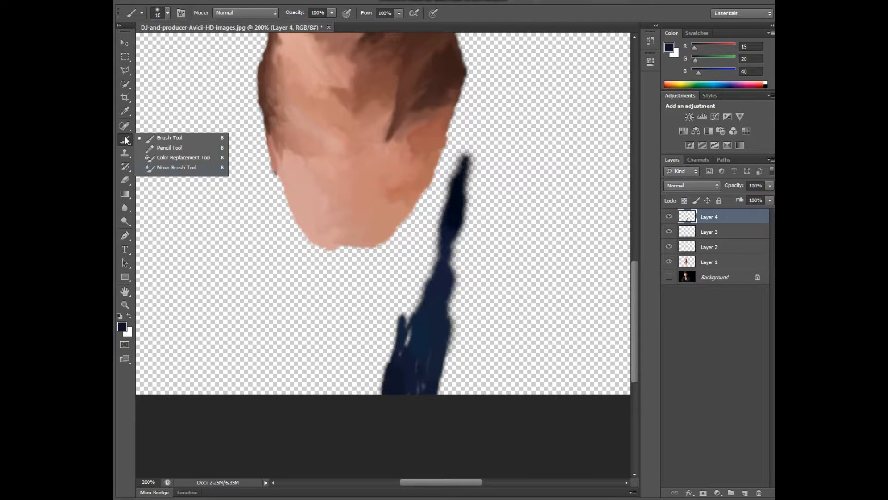
{"action": "left_click", "coordinate": [177, 168]}
{"action": "left_click", "coordinate": [669, 277]}
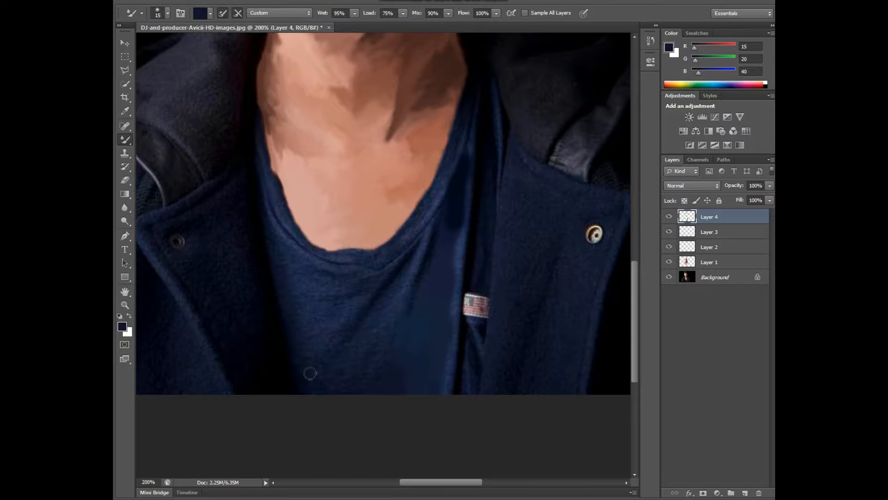
Step: Paint across the bottom of the shirt to the opposite jacket edge with sampled navy tones including RGB 13, 19, 43
{"action": "left_click", "coordinate": [376, 374], "text": "alt"}
{"action": "left_click", "coordinate": [331, 388], "text": "alt"}
{"action": "left_click", "coordinate": [313, 392], "text": "alt"}
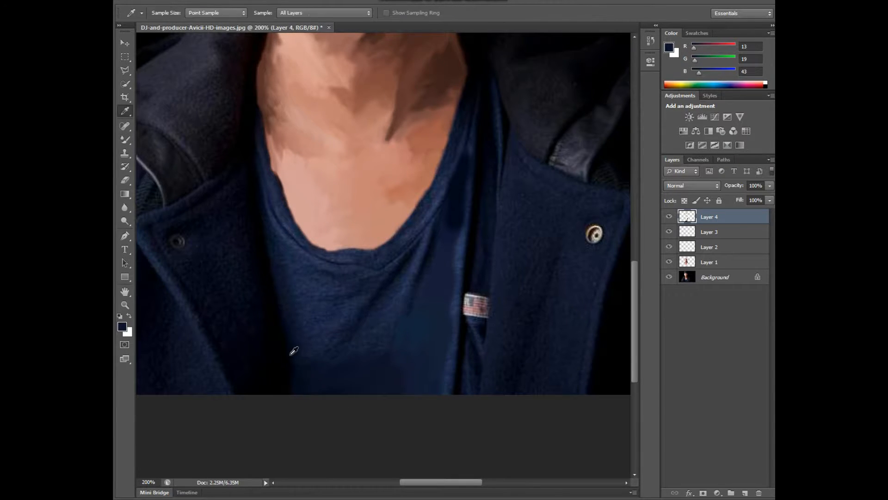
{"action": "left_click", "coordinate": [297, 375], "text": "alt"}
{"action": "left_click", "coordinate": [321, 355], "text": "alt"}
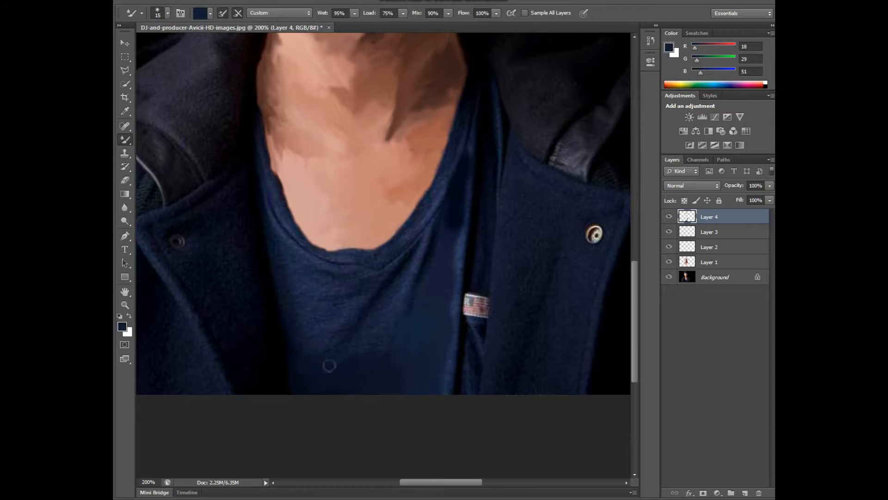
{"action": "left_click", "coordinate": [384, 336], "text": "alt"}
Step: Darken the shirt's edge along the jacket with near-black navy (RGB 0, 2, 16) and blend its middle with lighter blues (RGB 36, 43, 72; 23, 30, 58)
{"action": "left_click", "coordinate": [287, 340], "text": "alt"}
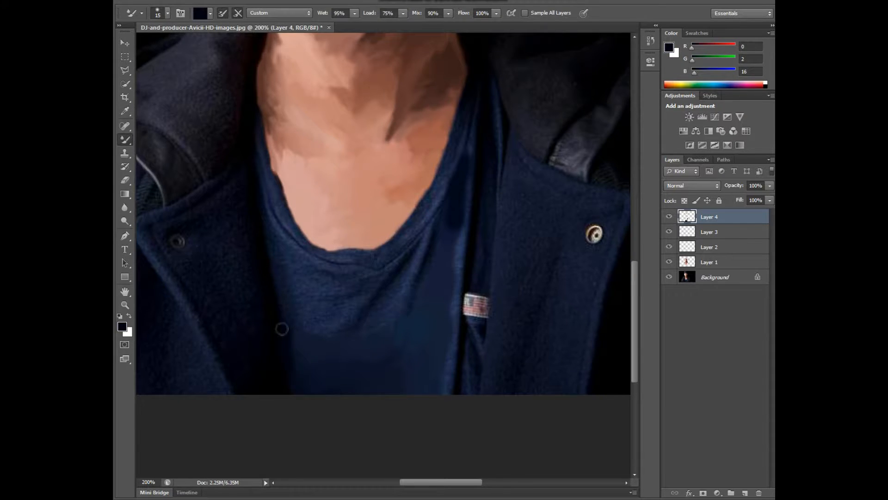
{"action": "left_click_drag", "start_coordinate": [282, 329], "coordinate": [274, 281]}
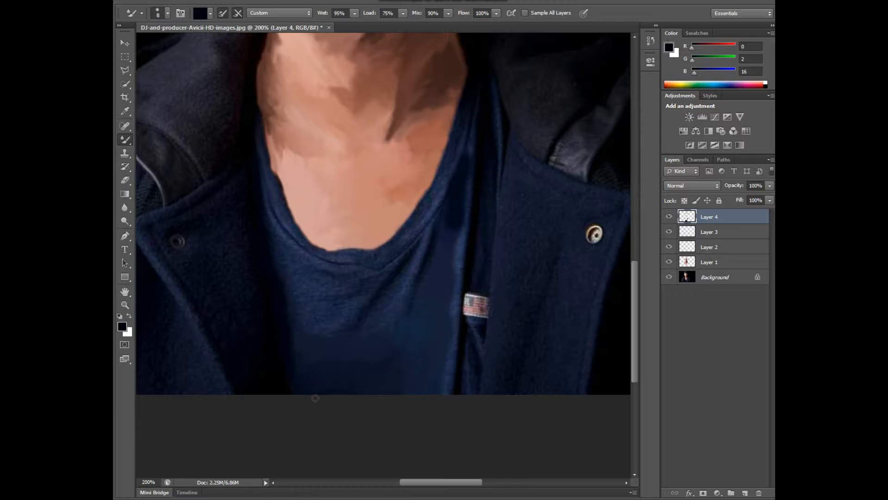
{"action": "left_click", "coordinate": [303, 319], "text": "alt"}
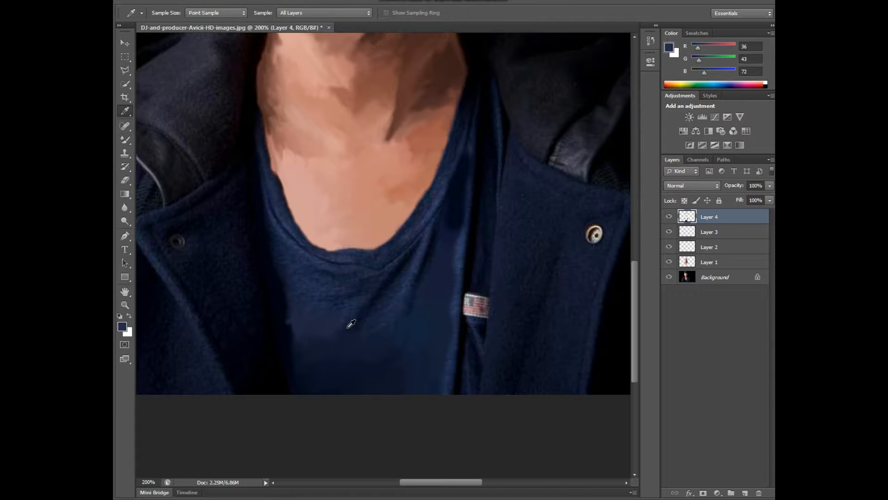
{"action": "left_click", "coordinate": [363, 327], "text": "alt"}
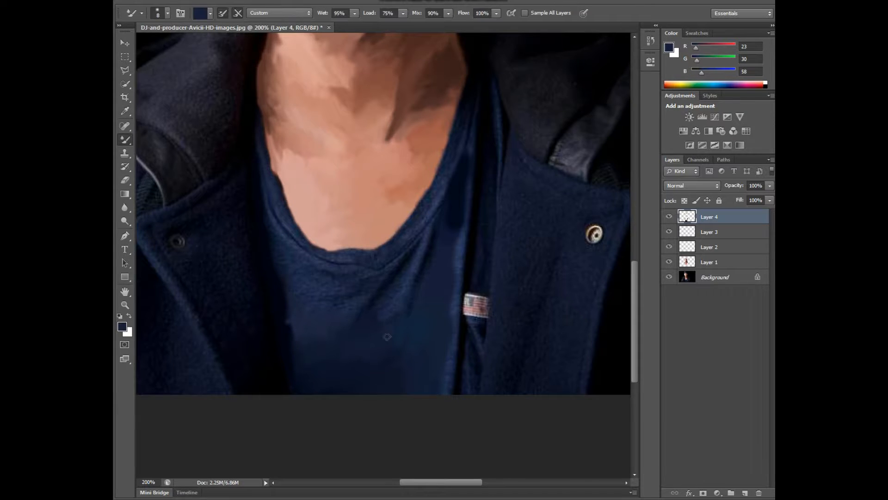
Step: Paint the diagonal fold below the shirt's collar with a sampled lighter blue (RGB 39, 50, 80) and a dark shadow tone (RGB 7, 17, 27)
{"action": "left_click", "coordinate": [412, 277], "text": "alt"}
{"action": "left_click", "coordinate": [420, 260], "text": "alt"}
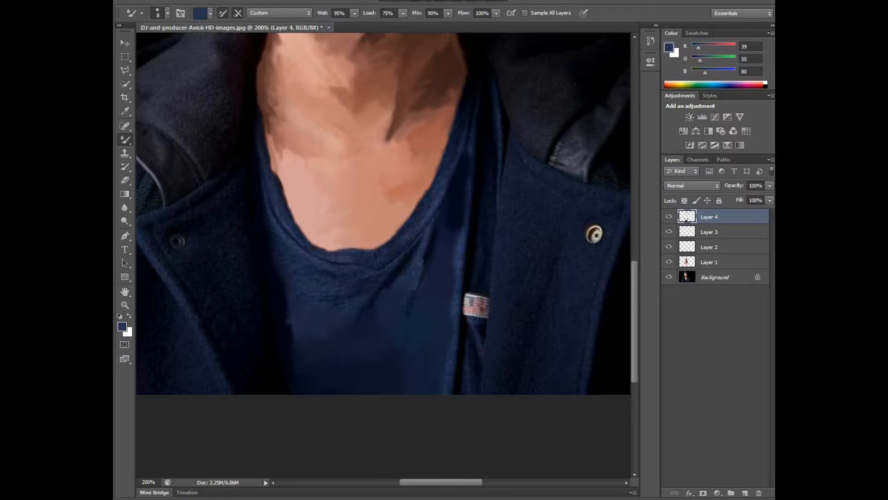
{"action": "left_click", "coordinate": [415, 305], "text": "alt"}
{"action": "left_click", "coordinate": [432, 246], "text": "alt"}
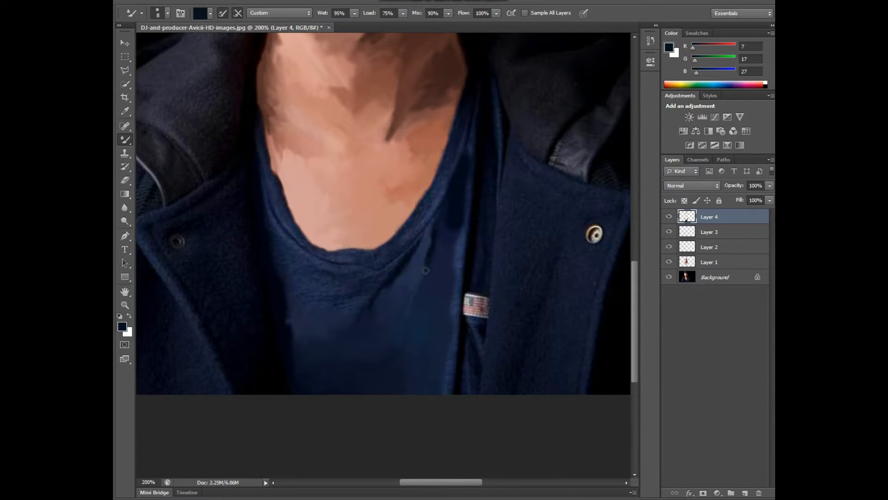
Step: Extend the dark fold toward the shirt's collar and blend the painted navy area with a larger Mixer Brush while the Background layer is hidden
{"action": "left_click_drag", "start_coordinate": [426, 273], "coordinate": [435, 218]}
{"action": "left_click", "coordinate": [668, 276]}
{"action": "key", "text": "bracketright"}
{"action": "key", "text": "bracketright"}
{"action": "key", "text": "bracketright"}
{"action": "key", "text": "bracketright"}
{"action": "key", "text": "bracketright"}
{"action": "mouse_move", "coordinate": [328, 363]}
{"action": "left_mouse_down"}
{"action": "mouse_move", "coordinate": [296, 327]}
{"action": "mouse_move", "coordinate": [409, 346]}
{"action": "mouse_move", "coordinate": [441, 266]}
{"action": "mouse_move", "coordinate": [428, 270]}
{"action": "mouse_move", "coordinate": [436, 249]}
{"action": "left_mouse_up"}
{"action": "key", "text": "bracketleft"}
{"action": "key", "text": "bracketleft"}
{"action": "key", "text": "bracketleft"}
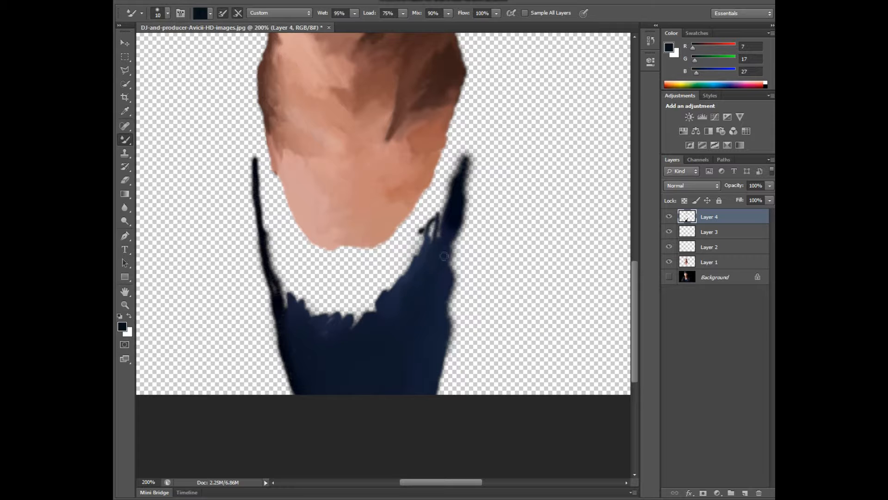
{"action": "left_click", "coordinate": [668, 277]}
Step: Deepen the fold below the collar with RGB 4, 11, 30 and paint the shirt's edge above the flag tag with RGB 34, 46, 81
{"action": "left_click", "coordinate": [376, 296], "text": "alt"}
{"action": "left_click", "coordinate": [407, 257], "text": "alt"}
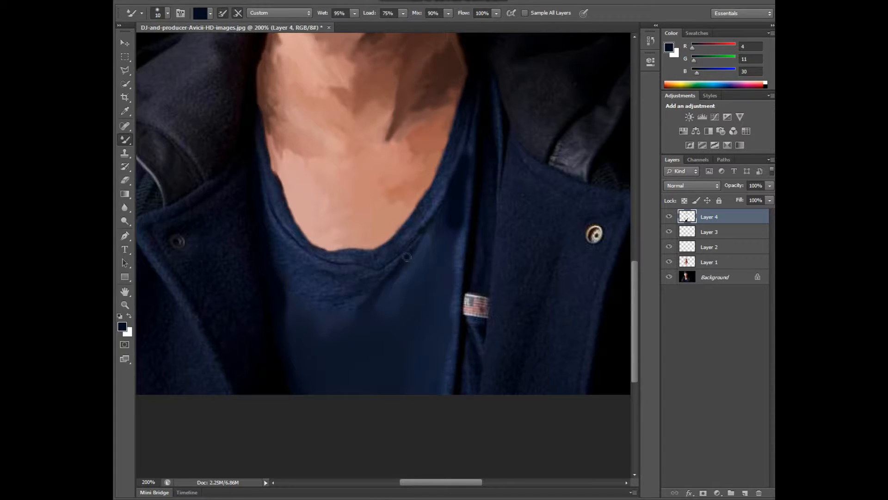
{"action": "left_click", "coordinate": [464, 299], "text": "alt"}
{"action": "left_click_drag", "start_coordinate": [463, 294], "coordinate": [472, 134]}
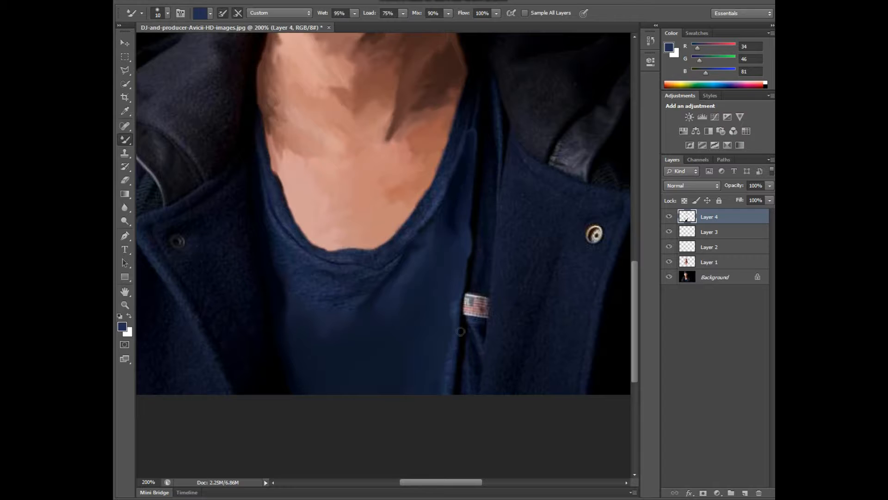
Step: Paint the shirt's edge below the flag tag, sample near-black navy (RGB 0, 0, 12), and touch up the upper edge with the Background hidden
{"action": "left_click", "coordinate": [461, 324], "text": "alt"}
{"action": "left_click_drag", "start_coordinate": [461, 332], "coordinate": [458, 308]}
{"action": "mouse_move", "coordinate": [447, 377]}
{"action": "left_mouse_down"}
{"action": "mouse_move", "coordinate": [457, 391]}
{"action": "mouse_move", "coordinate": [465, 343]}
{"action": "left_mouse_up"}
{"action": "left_click", "coordinate": [460, 373], "text": "alt"}
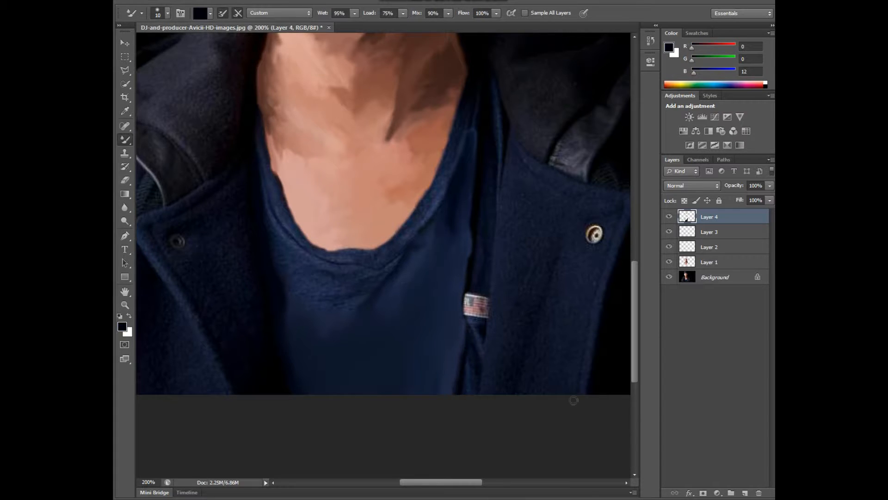
{"action": "left_click", "coordinate": [669, 277]}
{"action": "mouse_move", "coordinate": [455, 235]}
{"action": "left_mouse_down"}
{"action": "mouse_move", "coordinate": [440, 375]}
{"action": "mouse_move", "coordinate": [458, 349]}
{"action": "mouse_move", "coordinate": [352, 309]}
{"action": "mouse_move", "coordinate": [377, 306]}
{"action": "mouse_move", "coordinate": [439, 222]}
{"action": "left_mouse_up"}
{"action": "left_click", "coordinate": [668, 276]}
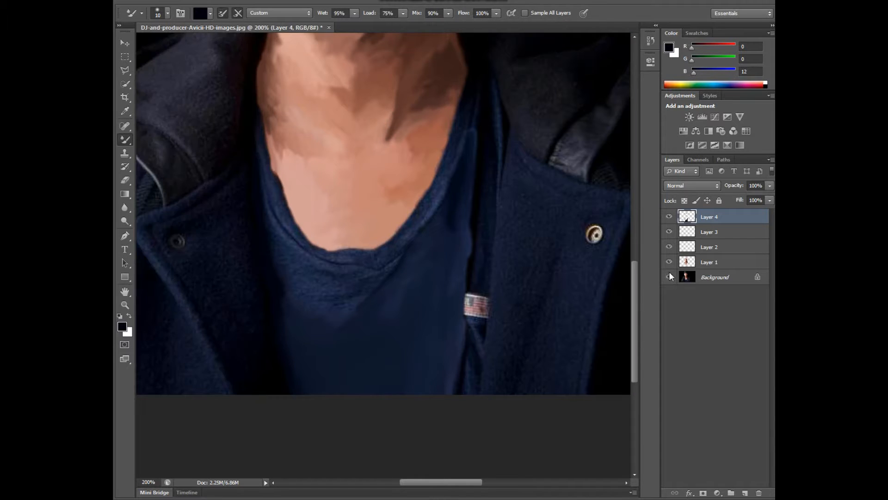
Step: Paint the collar band and the area below it with sampled navy tones (RGB 14, 25, 47; 24, 31, 60; 54, 65, 93)
{"action": "left_click", "coordinate": [313, 309], "text": "alt"}
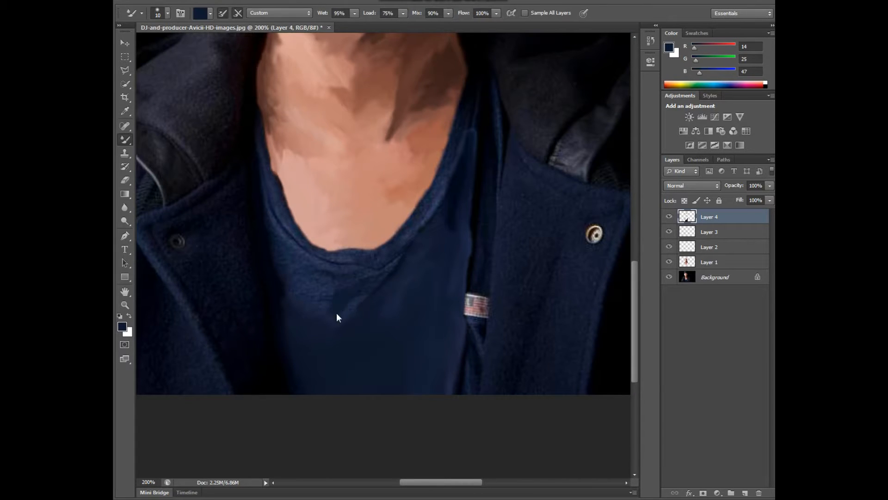
{"action": "left_click", "coordinate": [315, 301], "text": "alt"}
{"action": "left_click", "coordinate": [286, 304], "text": "alt"}
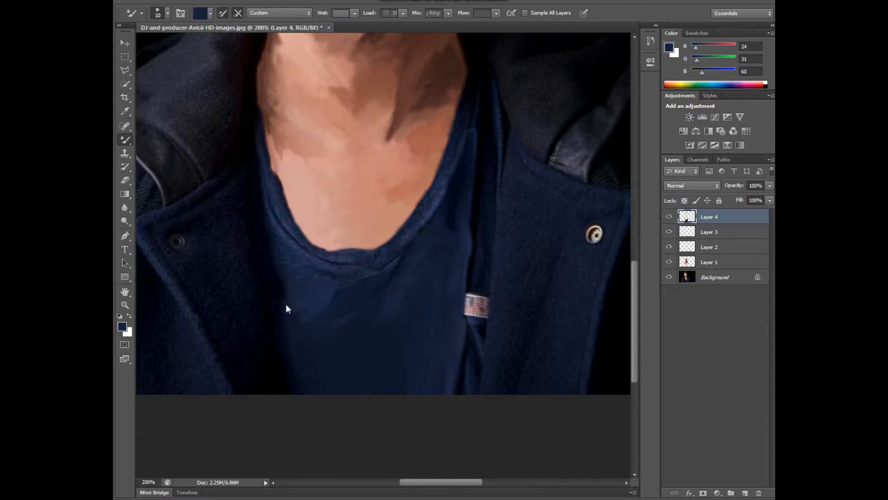
{"action": "mouse_move", "coordinate": [353, 280]}
{"action": "left_mouse_down"}
{"action": "mouse_move", "coordinate": [385, 259]}
{"action": "mouse_move", "coordinate": [341, 268]}
{"action": "mouse_move", "coordinate": [291, 241]}
{"action": "left_mouse_up"}
{"action": "left_click", "coordinate": [335, 267], "text": "alt"}
{"action": "key", "text": "u"}
{"action": "key", "text": "i"}
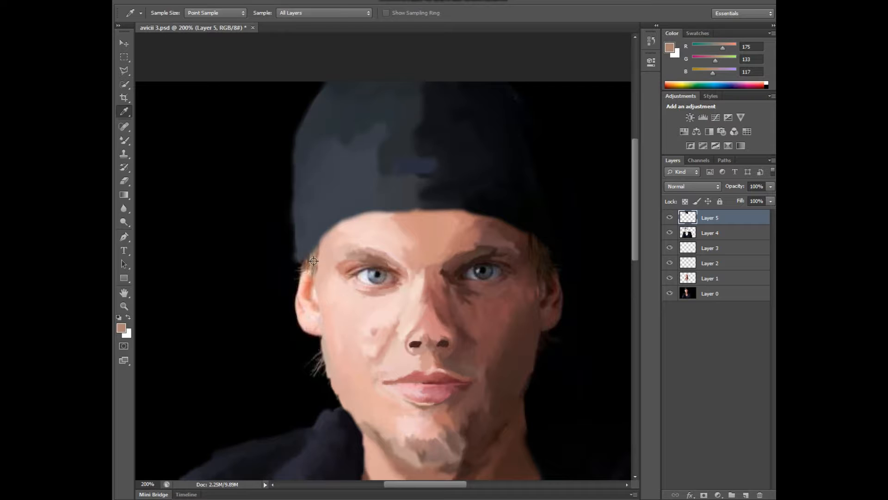
{"action": "key", "text": "b"}
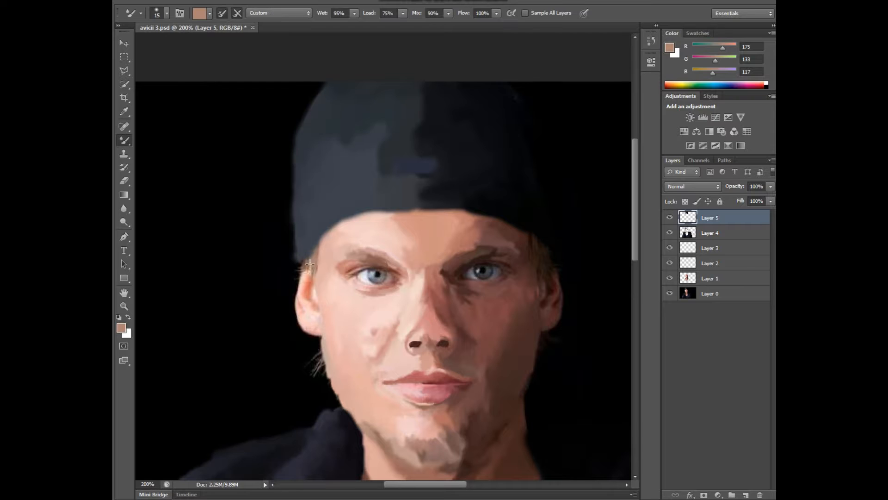
Step: Paint the hair below both sides of the cap on Layer 5 with sampled tones RGB 175, 133, 117 and dark brown
{"action": "mouse_move", "coordinate": [313, 272]}
{"action": "left_mouse_down"}
{"action": "mouse_move", "coordinate": [318, 245]}
{"action": "mouse_move", "coordinate": [302, 272]}
{"action": "left_mouse_up"}
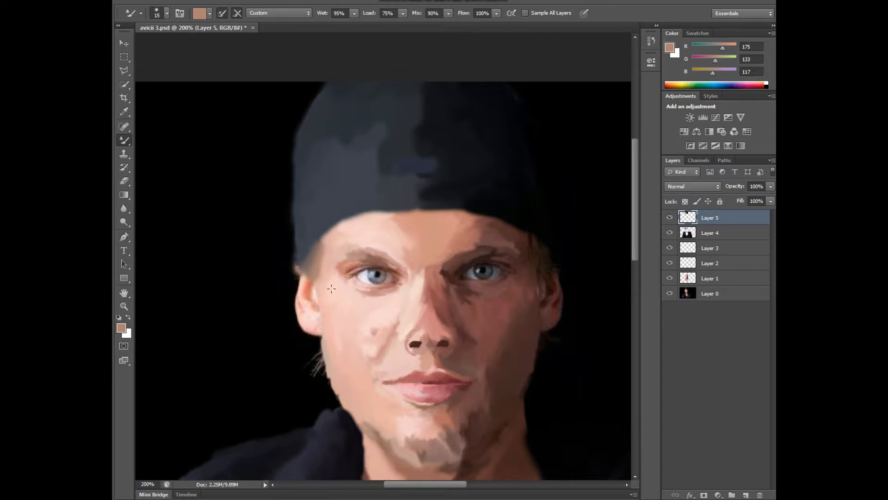
{"action": "left_click", "coordinate": [548, 255], "text": "alt"}
{"action": "mouse_move", "coordinate": [539, 249]}
{"action": "left_mouse_down"}
{"action": "mouse_move", "coordinate": [535, 241]}
{"action": "mouse_move", "coordinate": [540, 263]}
{"action": "mouse_move", "coordinate": [555, 271]}
{"action": "mouse_move", "coordinate": [543, 252]}
{"action": "left_mouse_up"}
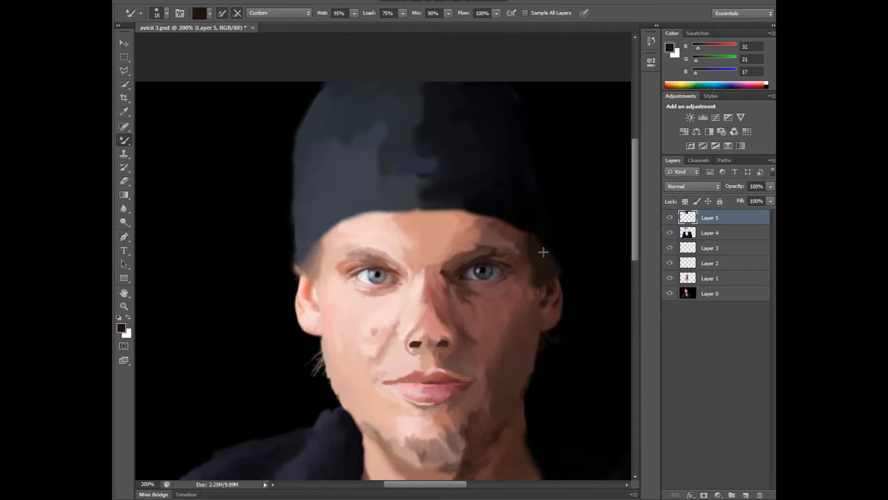
Step: Fill the gap between the shaded temple and the hair with dark brown (RGB 32, 21, 17) while Layer 0 is hidden, undoing unwanted strokes
{"action": "left_click", "coordinate": [669, 293]}
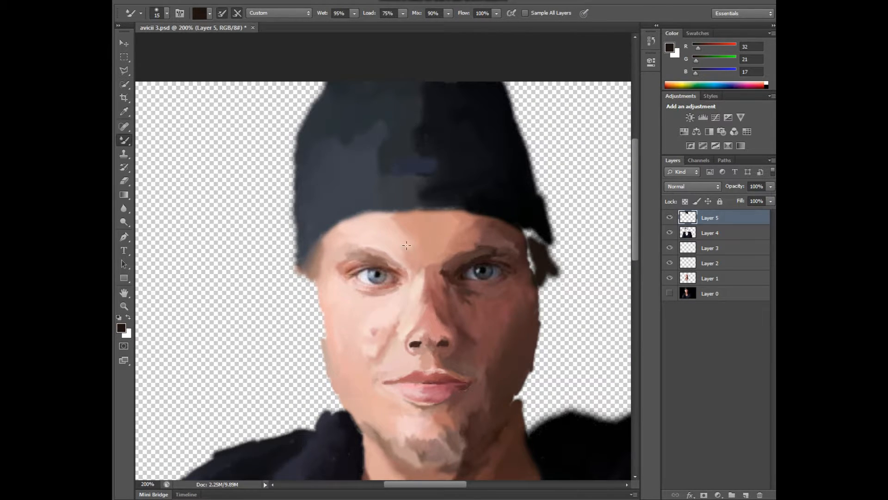
{"action": "mouse_move", "coordinate": [523, 231]}
{"action": "left_mouse_down"}
{"action": "mouse_move", "coordinate": [530, 268]}
{"action": "mouse_move", "coordinate": [524, 226]}
{"action": "mouse_move", "coordinate": [543, 244]}
{"action": "mouse_move", "coordinate": [536, 273]}
{"action": "left_mouse_up"}
{"action": "key", "text": "ctrl+z"}
{"action": "key", "text": "ctrl+z"}
{"action": "key", "text": "ctrl+z"}
{"action": "left_click", "coordinate": [669, 293]}
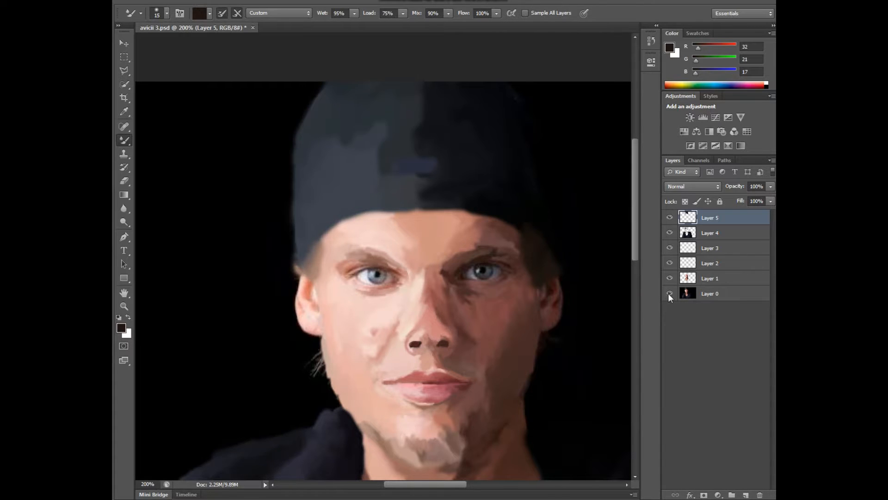
Step: Erase the ragged outer edge of the hair and cap on the shaded side with Layer 0 temporarily hidden
{"action": "left_click", "coordinate": [668, 293]}
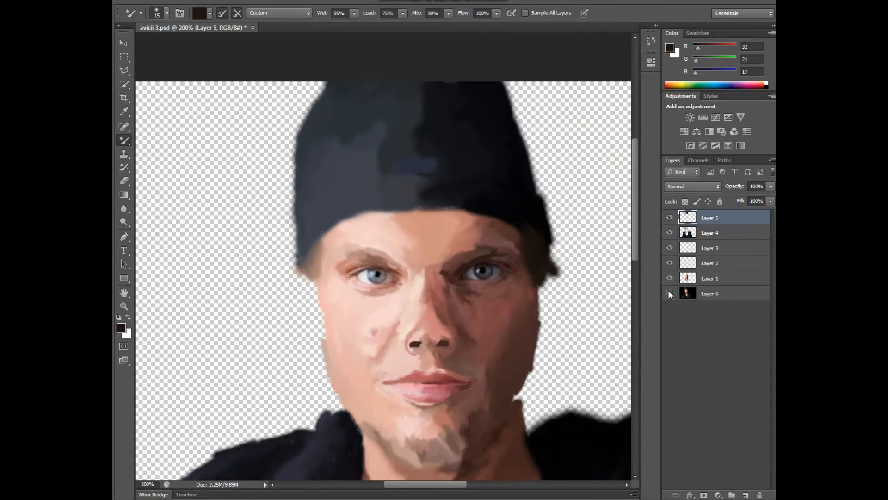
{"action": "left_click", "coordinate": [124, 182]}
{"action": "mouse_move", "coordinate": [560, 278]}
{"action": "left_mouse_down"}
{"action": "mouse_move", "coordinate": [562, 259]}
{"action": "mouse_move", "coordinate": [553, 272]}
{"action": "mouse_move", "coordinate": [548, 207]}
{"action": "left_mouse_up"}
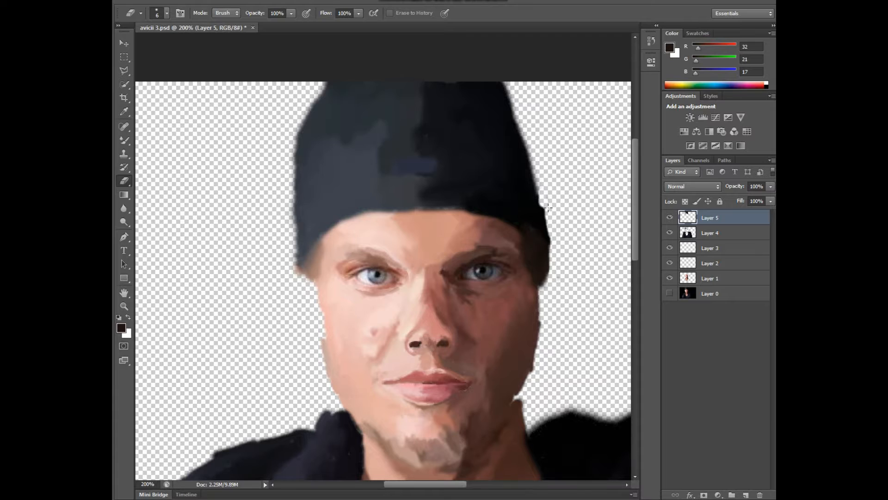
{"action": "left_click", "coordinate": [670, 295]}
Step: Paint the lobe of the brightly lit ear with sampled pale pink (RGB 248, 210, 207)
{"action": "key", "text": "i"}
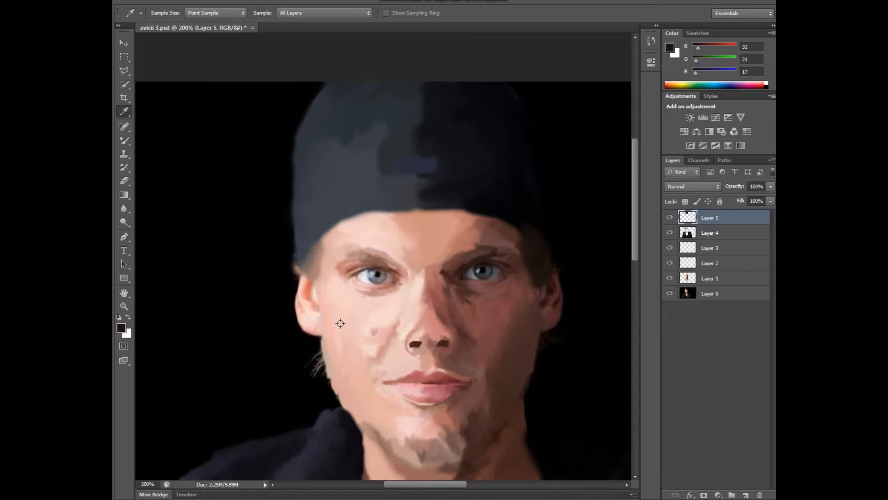
{"action": "left_click", "coordinate": [314, 321]}
{"action": "key", "text": "b"}
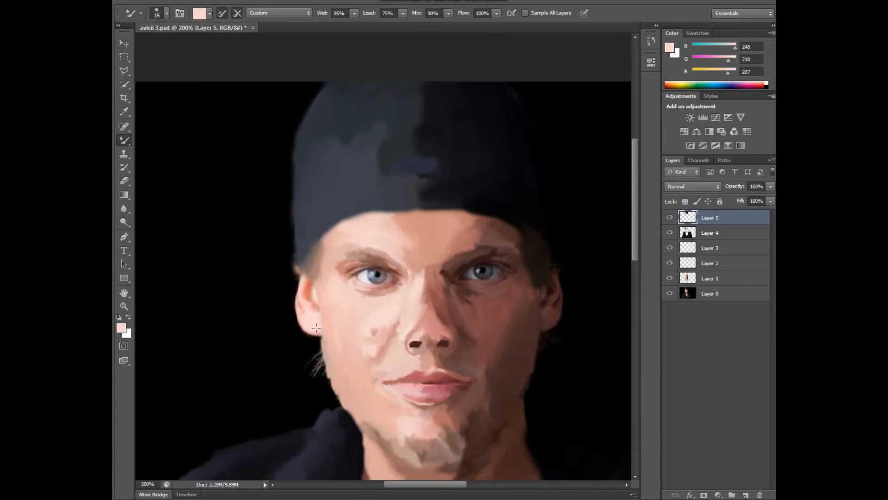
{"action": "mouse_move", "coordinate": [319, 325]}
{"action": "left_mouse_down"}
{"action": "mouse_move", "coordinate": [323, 336]}
{"action": "mouse_move", "coordinate": [315, 331]}
{"action": "left_mouse_up"}
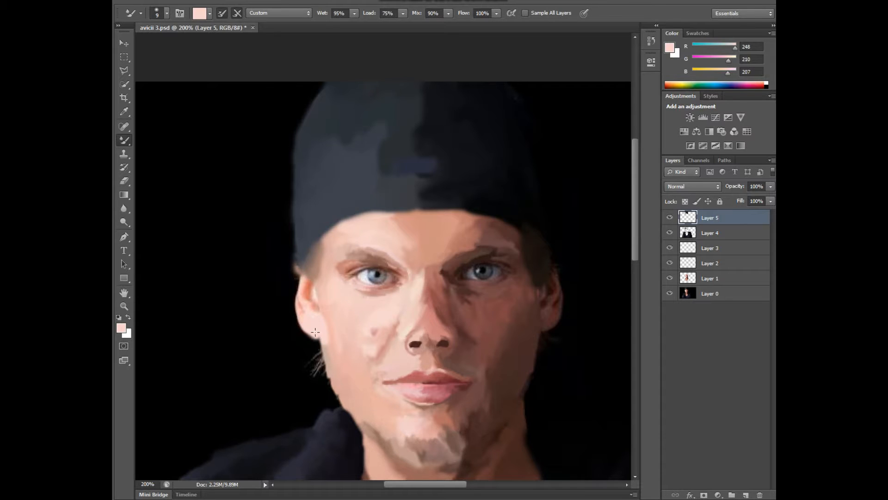
Step: Paint the inside of the lit ear with RGB 223, 126, 109 and its outer edge with RGB 255, 194, 185
{"action": "left_click", "coordinate": [303, 296], "text": "alt"}
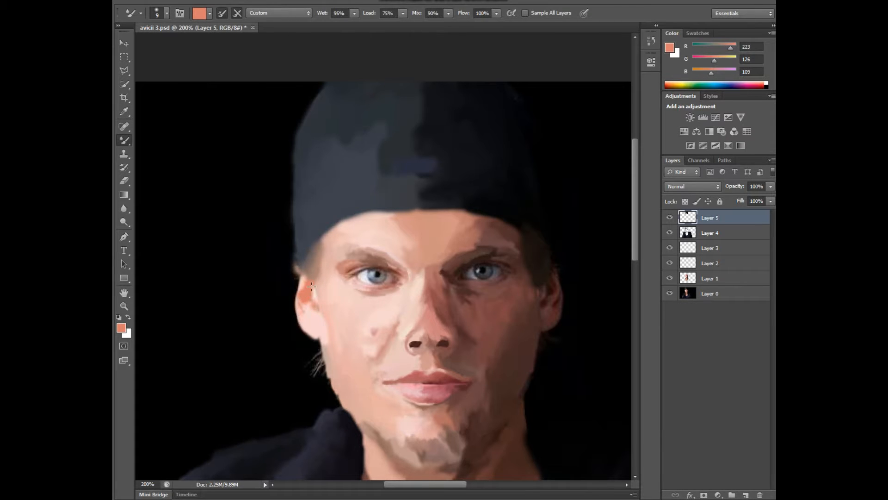
{"action": "left_click_drag", "start_coordinate": [305, 307], "coordinate": [309, 303]}
{"action": "left_click", "coordinate": [300, 311], "text": "alt"}
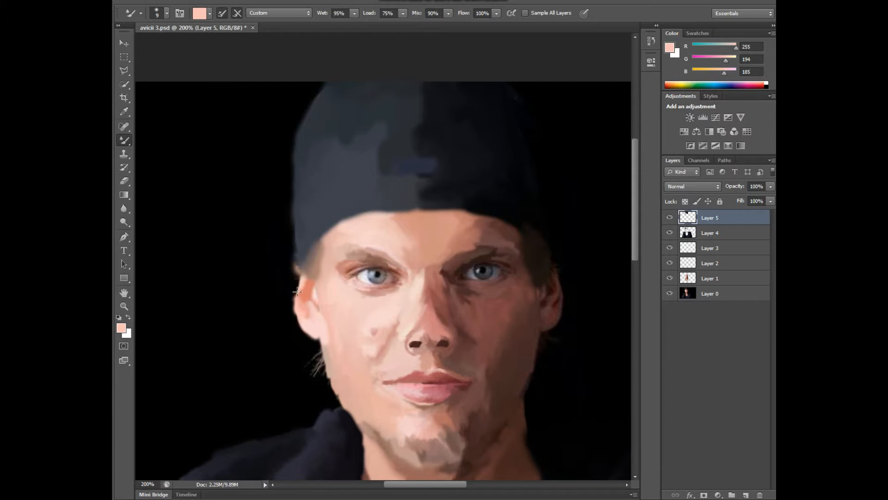
{"action": "mouse_move", "coordinate": [297, 291]}
{"action": "left_mouse_down"}
{"action": "mouse_move", "coordinate": [301, 280]}
{"action": "mouse_move", "coordinate": [298, 301]}
{"action": "left_mouse_up"}
Step: Paint the lit ear's rim and lobe edge with light pink (RGB 254, 223, 218) and check the coverage without Layer 0
{"action": "left_click", "coordinate": [313, 296], "text": "alt"}
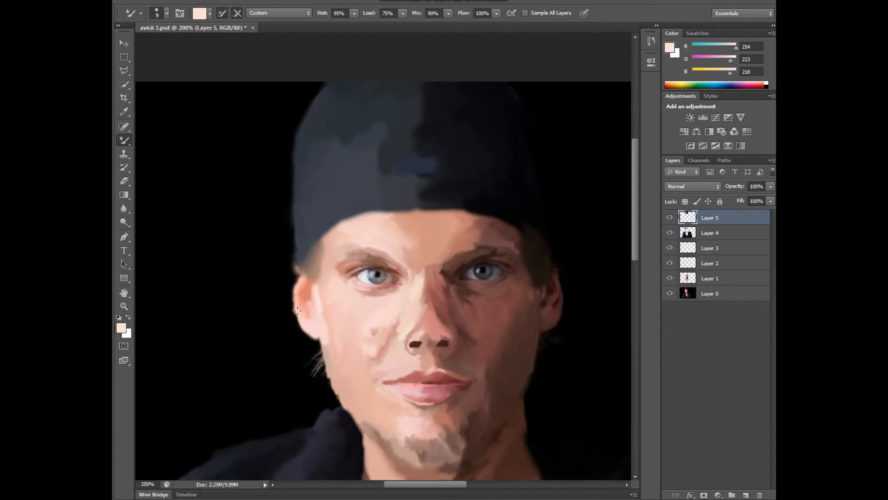
{"action": "left_click_drag", "start_coordinate": [298, 314], "coordinate": [316, 338]}
{"action": "left_click_drag", "start_coordinate": [296, 305], "coordinate": [302, 281]}
{"action": "left_click", "coordinate": [669, 294]}
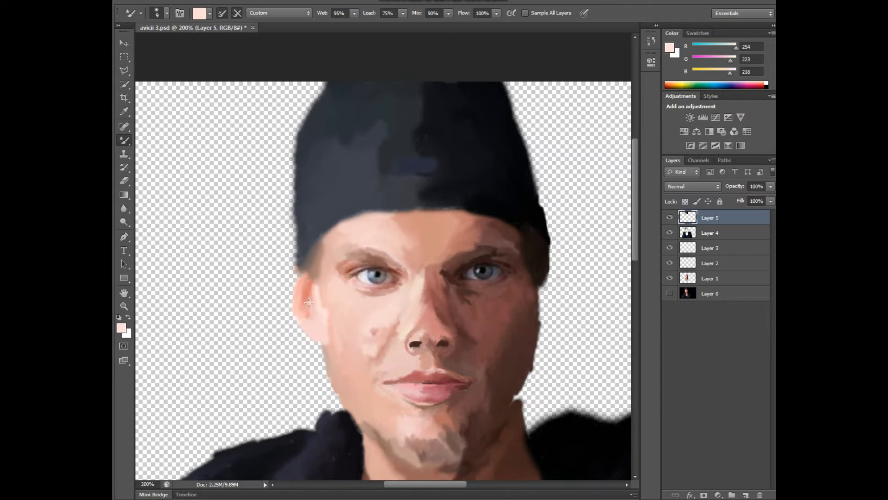
{"action": "left_click", "coordinate": [669, 294]}
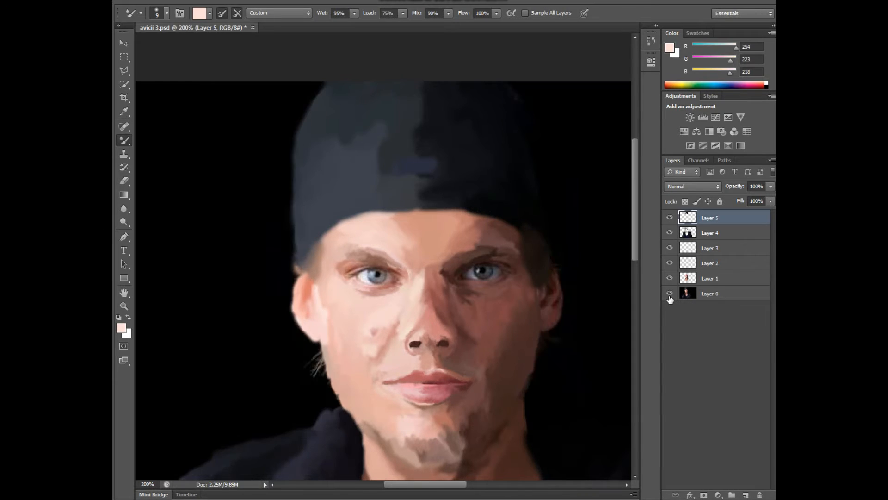
Step: Paint the inner part of the shaded ear with sampled dark reds (RGB 77, 37, 37; 48, 12, 16)
{"action": "key", "text": "i"}
{"action": "left_click", "coordinate": [551, 322]}
{"action": "key", "text": "b"}
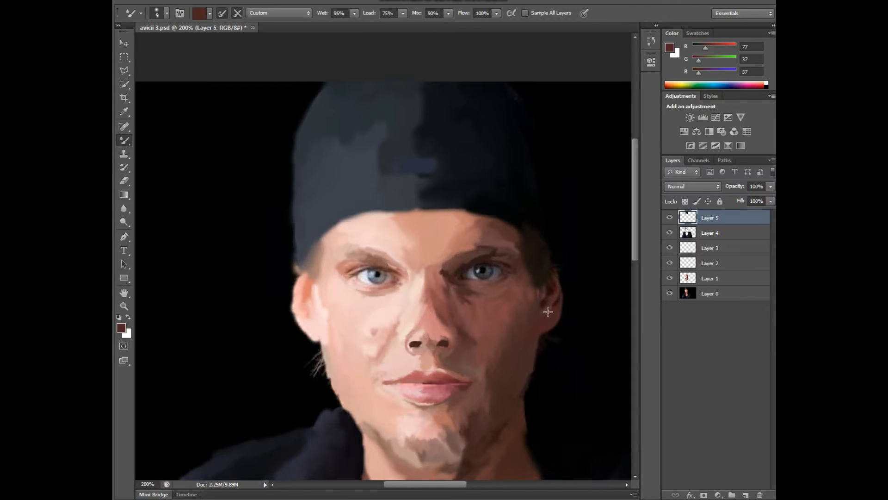
{"action": "key", "text": "i"}
{"action": "left_click", "coordinate": [546, 305]}
{"action": "key", "text": "b"}
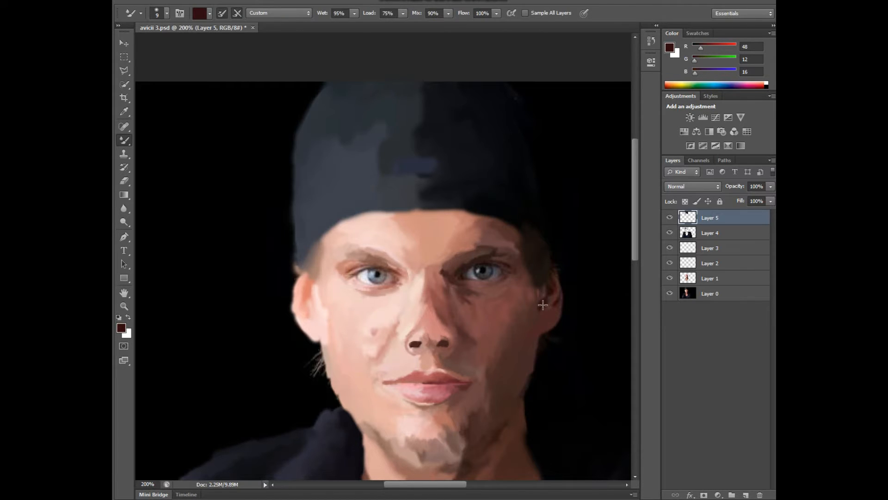
Step: Paint the shaded ear's rim and the area beside the cheek with sampled browns (RGB 66, 32, 32; 72, 43, 45)
{"action": "key", "text": "i"}
{"action": "left_click", "coordinate": [557, 304]}
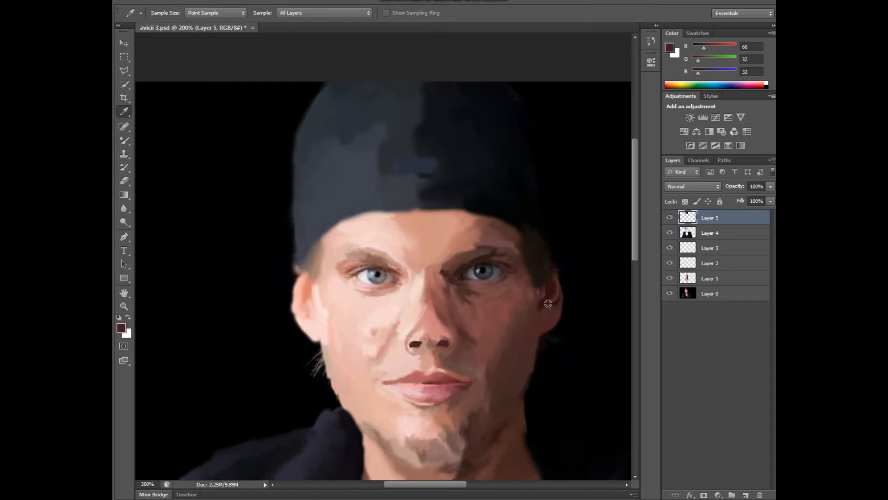
{"action": "key", "text": "b"}
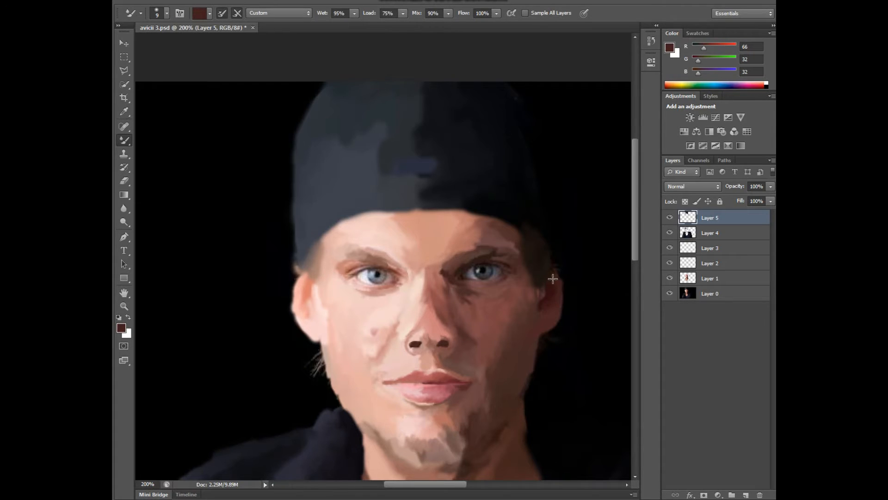
{"action": "key", "text": "i"}
{"action": "left_click", "coordinate": [539, 299]}
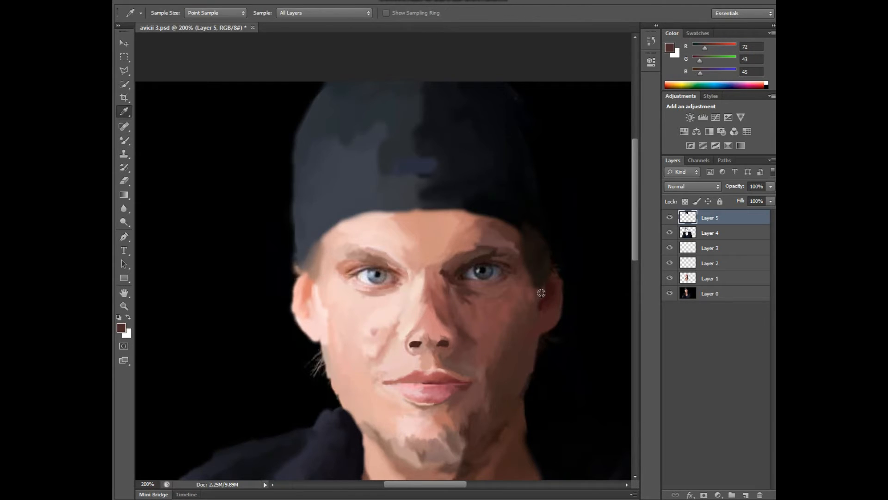
{"action": "key", "text": "b"}
Step: Fill the unpainted gaps in the shaded ear with Layer 0 hidden and check the coverage
{"action": "left_click", "coordinate": [669, 293]}
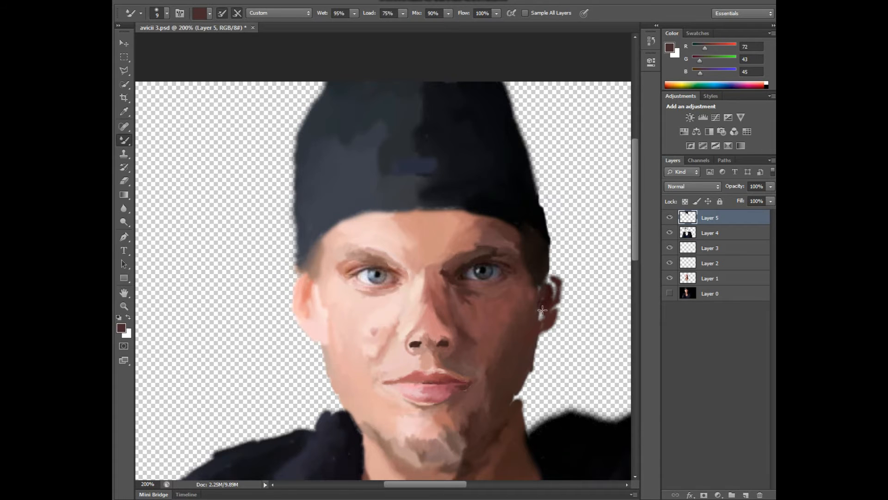
{"action": "mouse_move", "coordinate": [540, 303]}
{"action": "left_mouse_down"}
{"action": "mouse_move", "coordinate": [554, 301]}
{"action": "mouse_move", "coordinate": [550, 285]}
{"action": "mouse_move", "coordinate": [539, 287]}
{"action": "mouse_move", "coordinate": [545, 301]}
{"action": "mouse_move", "coordinate": [548, 280]}
{"action": "mouse_move", "coordinate": [551, 317]}
{"action": "left_mouse_up"}
{"action": "left_click", "coordinate": [668, 293]}
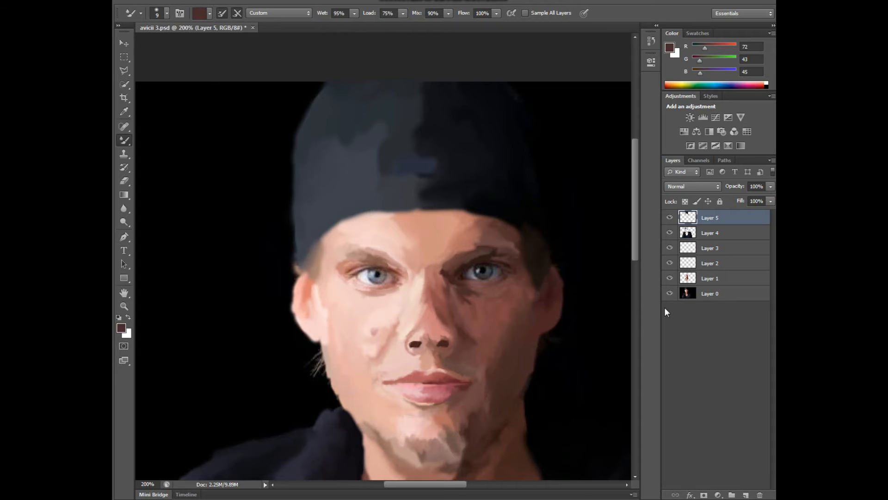
{"action": "left_click", "coordinate": [669, 294]}
{"action": "left_click", "coordinate": [669, 294]}
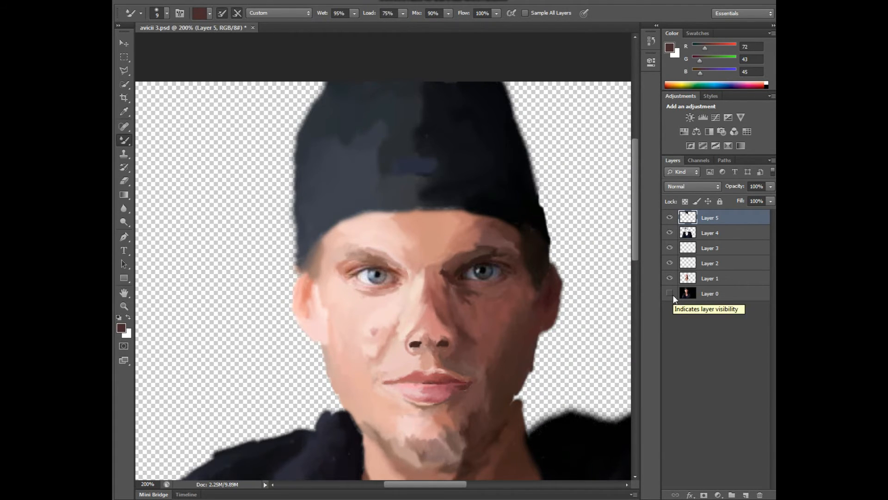
Step: Zoom out to the whole image and compare the painting with and without Layer 0
{"action": "left_click", "coordinate": [119, 309]}
{"action": "left_click", "coordinate": [212, 206], "text": "alt"}
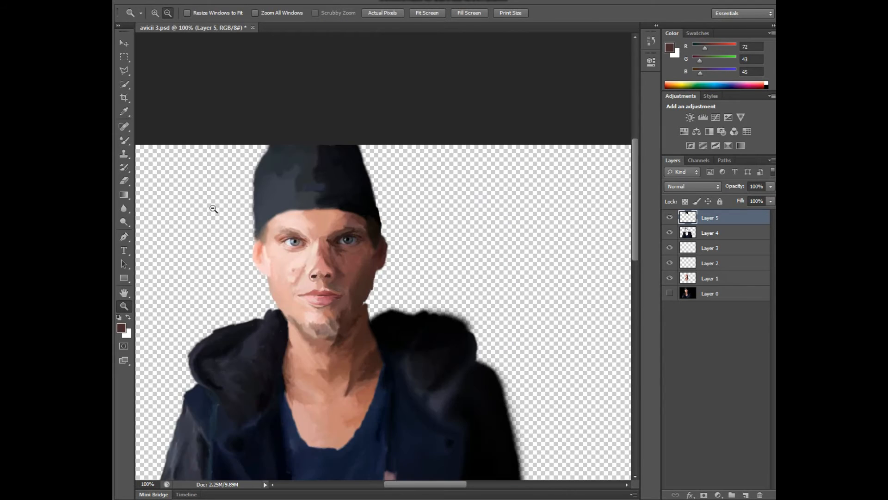
{"action": "left_click", "coordinate": [212, 206], "text": "alt"}
{"action": "left_click", "coordinate": [670, 293]}
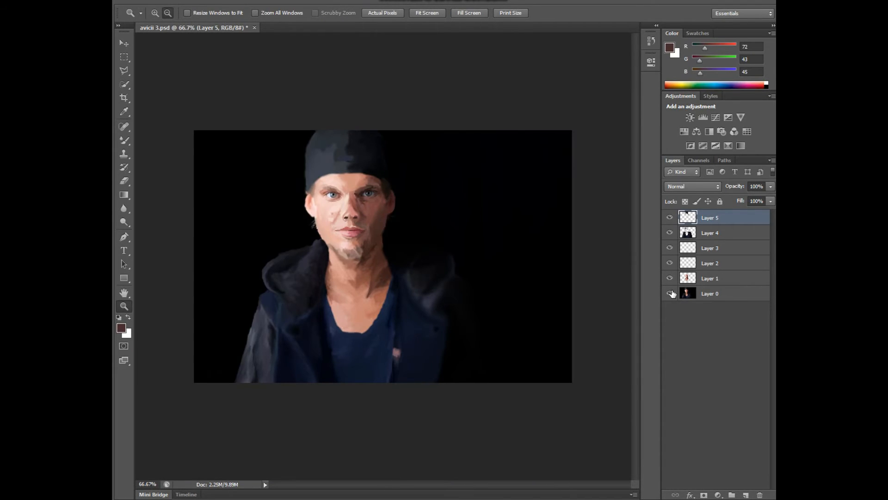
{"action": "left_click", "coordinate": [670, 294]}
{"action": "left_click", "coordinate": [670, 293]}
{"action": "left_click", "coordinate": [671, 293]}
{"action": "left_click", "coordinate": [670, 293]}
{"action": "left_click", "coordinate": [671, 294]}
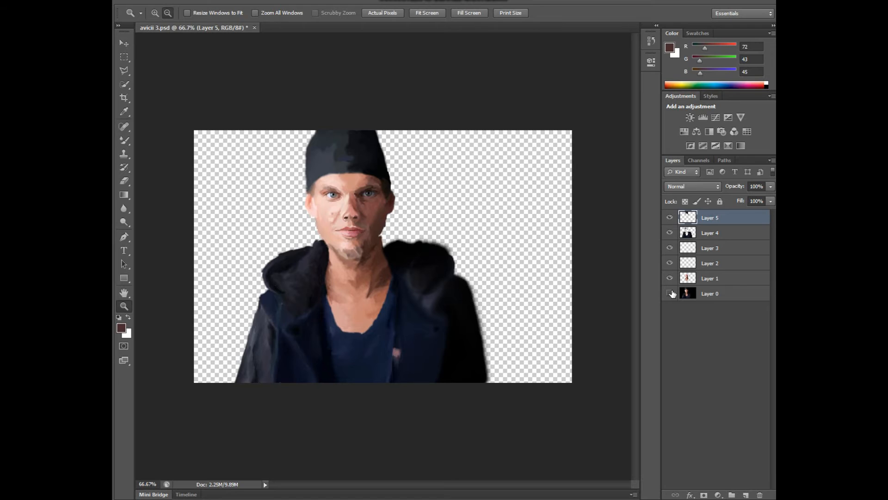
{"action": "left_click", "coordinate": [670, 294]}
{"action": "left_click", "coordinate": [671, 294]}
Step: Hide Layers 1 to 5 to view the original photo alone and show them again for comparison
{"action": "left_click_drag", "start_coordinate": [669, 281], "coordinate": [672, 223]}
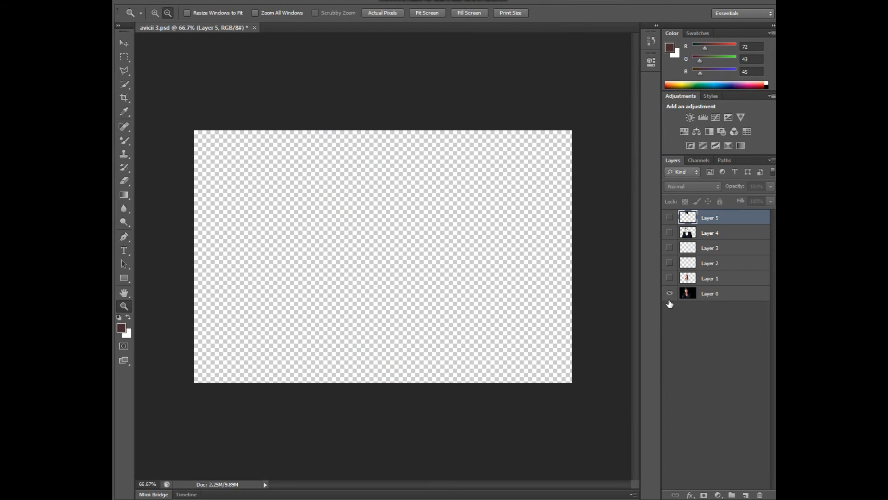
{"action": "left_click", "coordinate": [670, 293]}
{"action": "left_click", "coordinate": [670, 293]}
{"action": "left_click", "coordinate": [670, 294]}
{"action": "left_click_drag", "start_coordinate": [670, 279], "coordinate": [671, 217]}
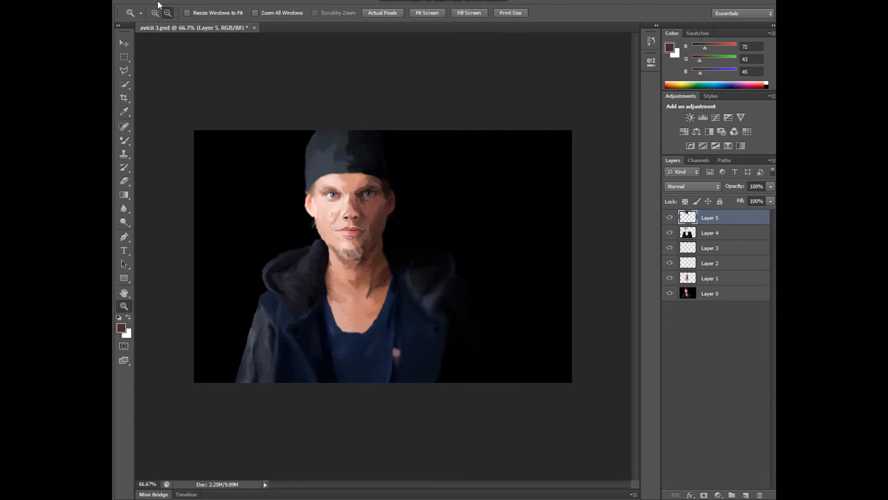
Step: Open the original photo DJ-and-producer-Avicii-HD-images
{"action": "left_click", "coordinate": [143, 1]}
{"action": "left_click", "coordinate": [180, 18]}
{"action": "left_click", "coordinate": [491, 150]}
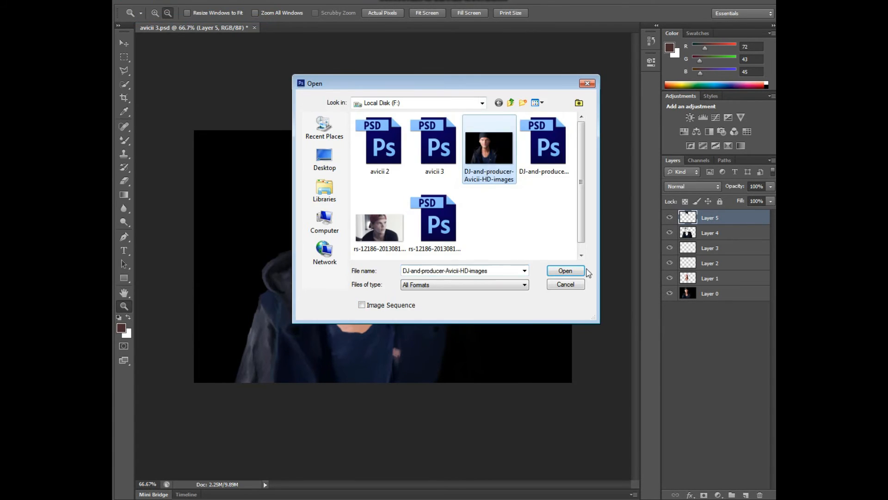
{"action": "left_click", "coordinate": [565, 270]}
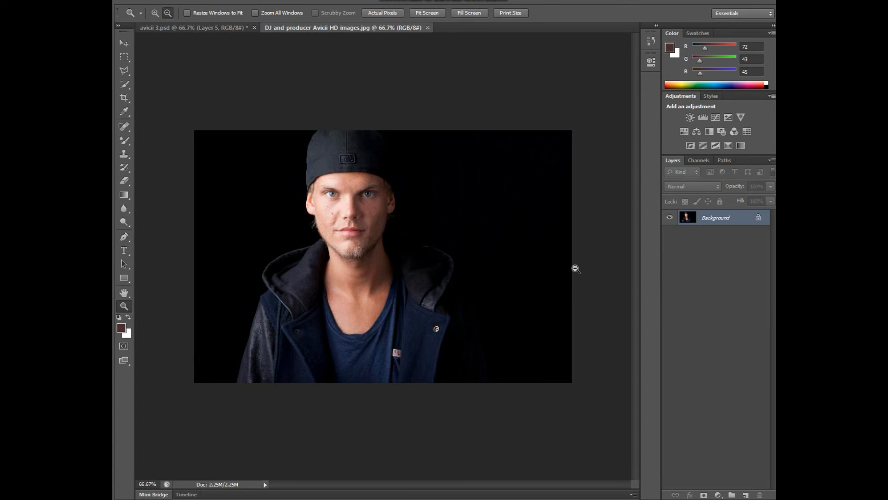
Step: Float and narrow the original photo's window beside the painting to compare the two, and minimize it
{"action": "mouse_move", "coordinate": [316, 27]}
{"action": "left_mouse_down"}
{"action": "mouse_move", "coordinate": [351, 59]}
{"action": "mouse_move", "coordinate": [382, 61]}
{"action": "mouse_move", "coordinate": [372, 282]}
{"action": "mouse_move", "coordinate": [331, 353]}
{"action": "mouse_move", "coordinate": [528, 122]}
{"action": "left_mouse_up"}
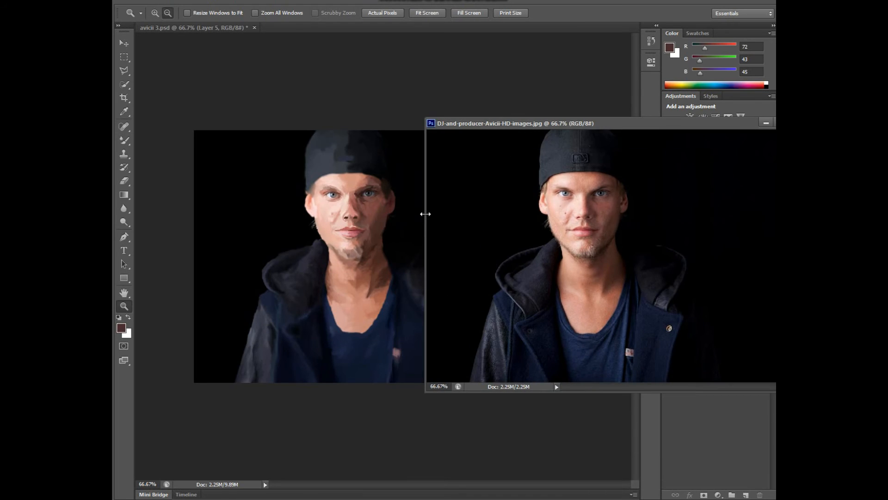
{"action": "left_click_drag", "start_coordinate": [424, 212], "coordinate": [565, 210]}
{"action": "left_click_drag", "start_coordinate": [651, 120], "coordinate": [566, 121]}
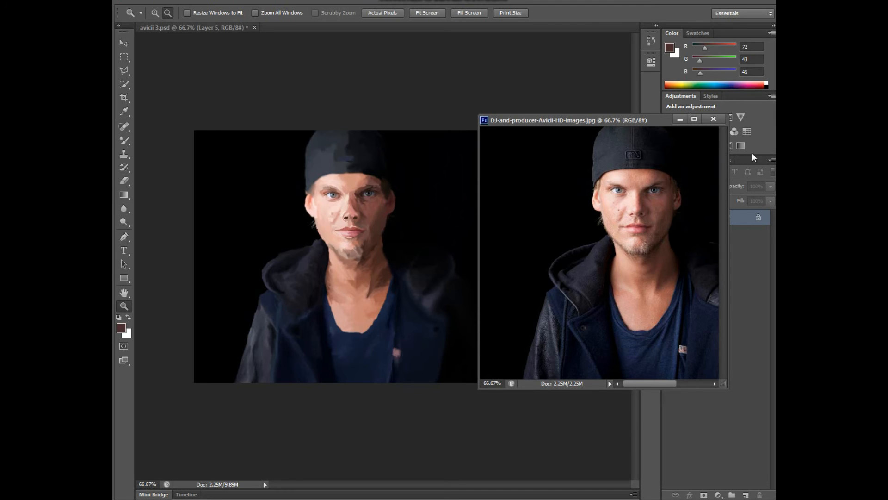
{"action": "left_click", "coordinate": [680, 119]}
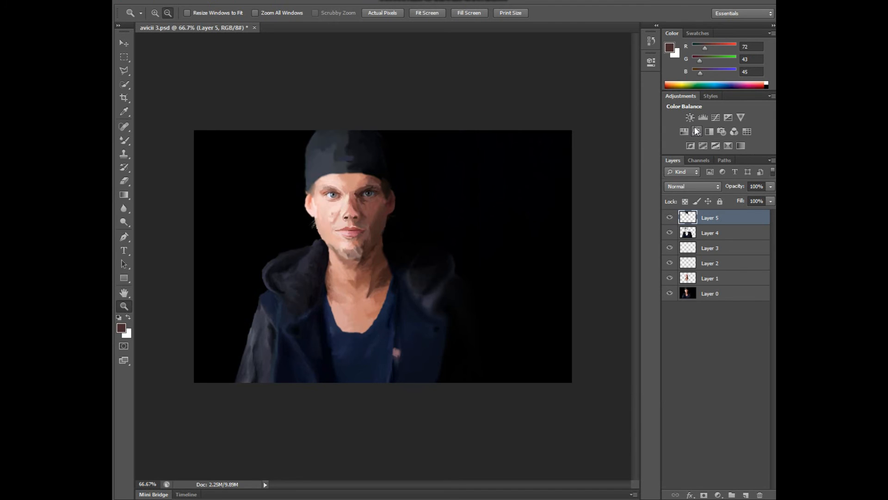